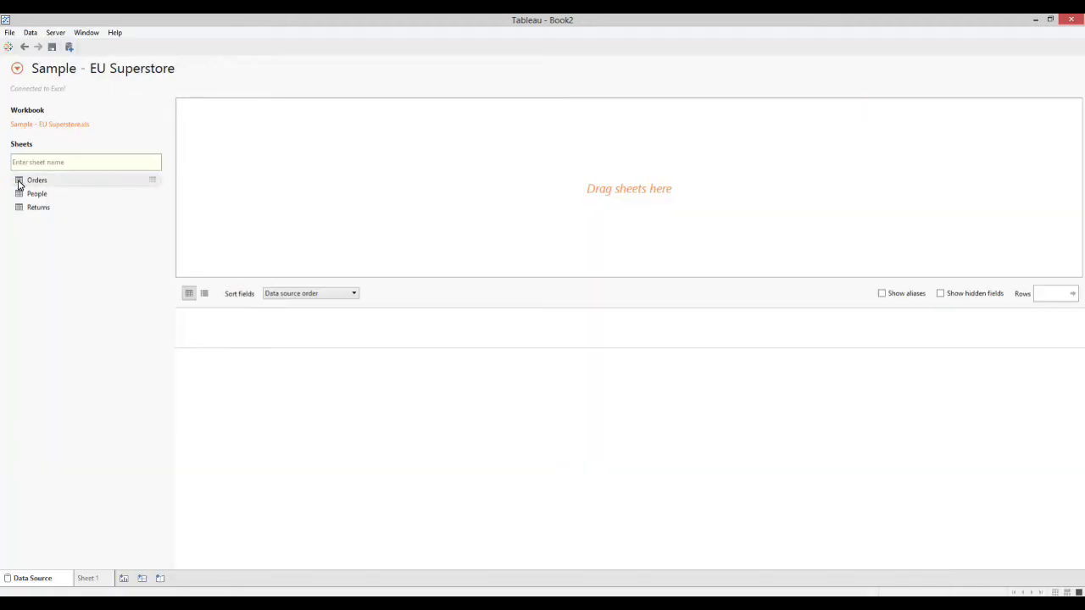
Step: Add the Orders sheet to the data source and open Sheet 1
left_click_drag(21, 179, 274, 197)
left_click(100, 583)
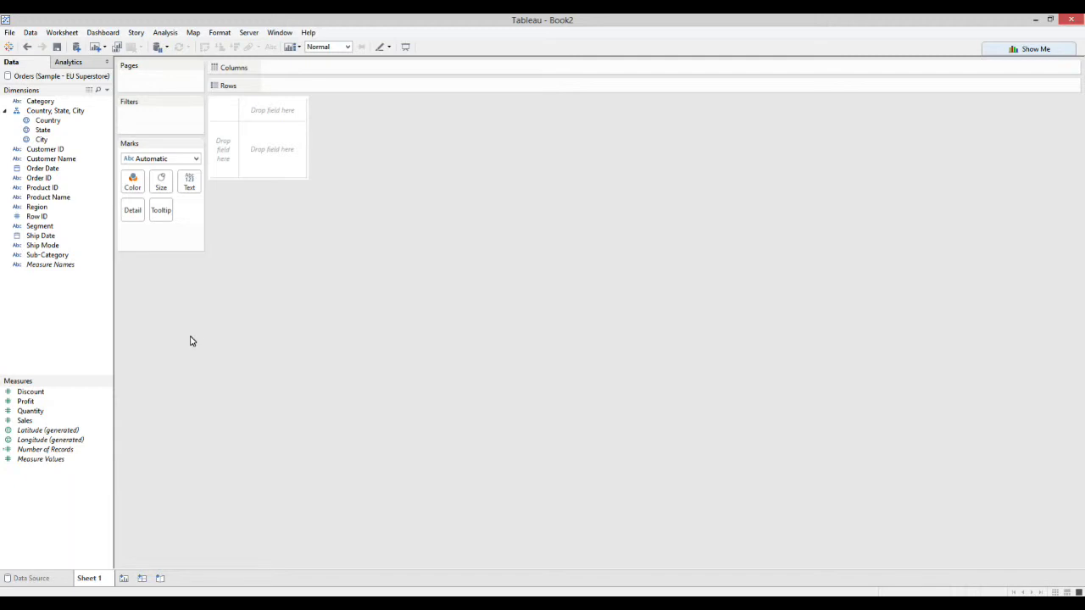
Step: Build a horizontal bar chart of Sales by Region, Country and Segment, with the bars coloured by Profit
left_click_drag(27, 427, 314, 78)
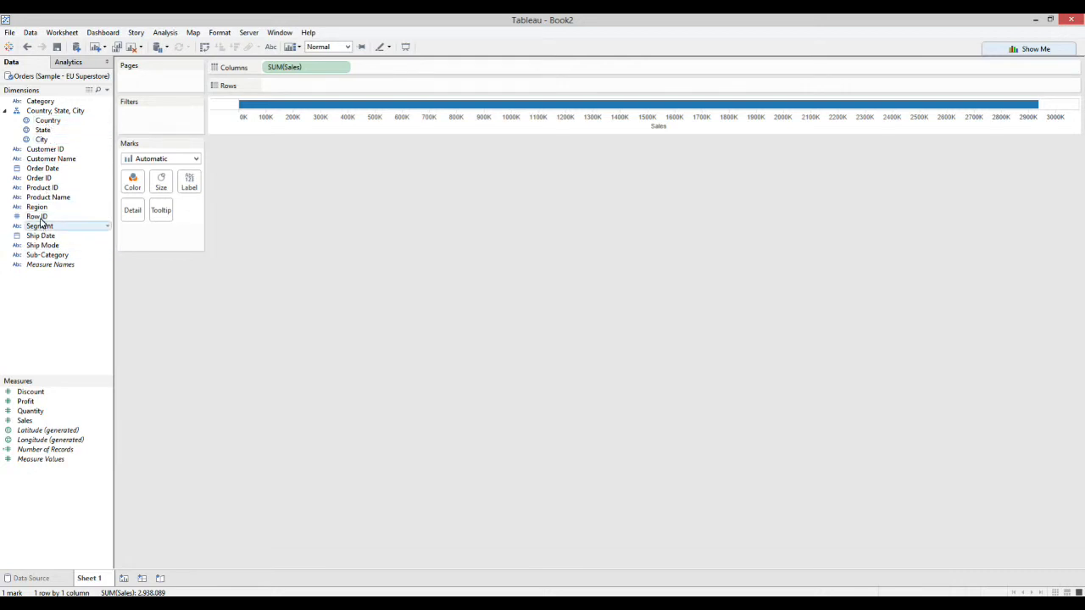
left_click_drag(36, 207, 298, 93)
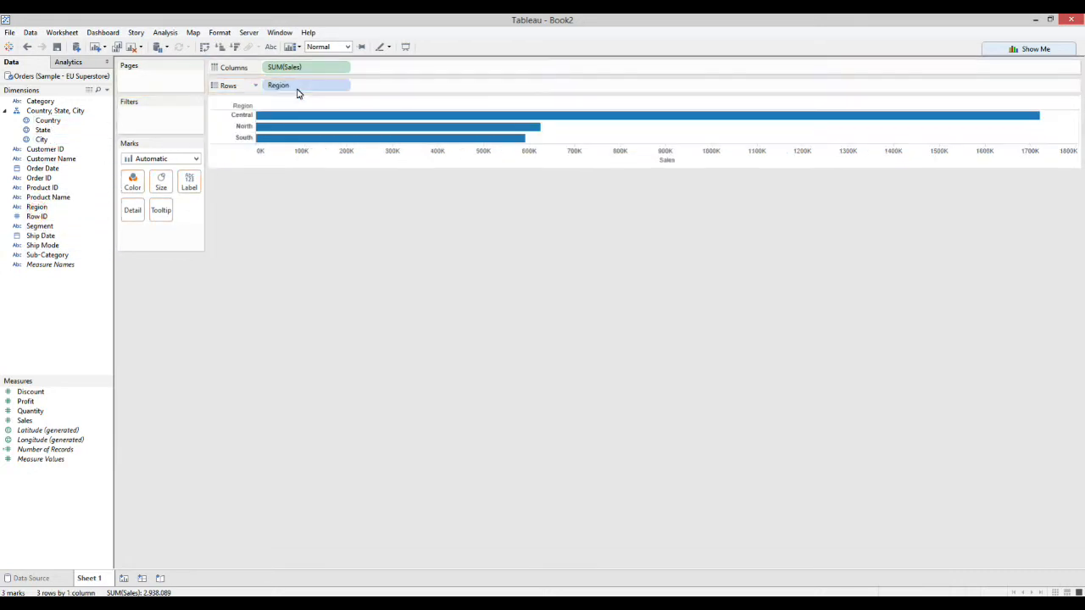
left_click_drag(49, 120, 431, 91)
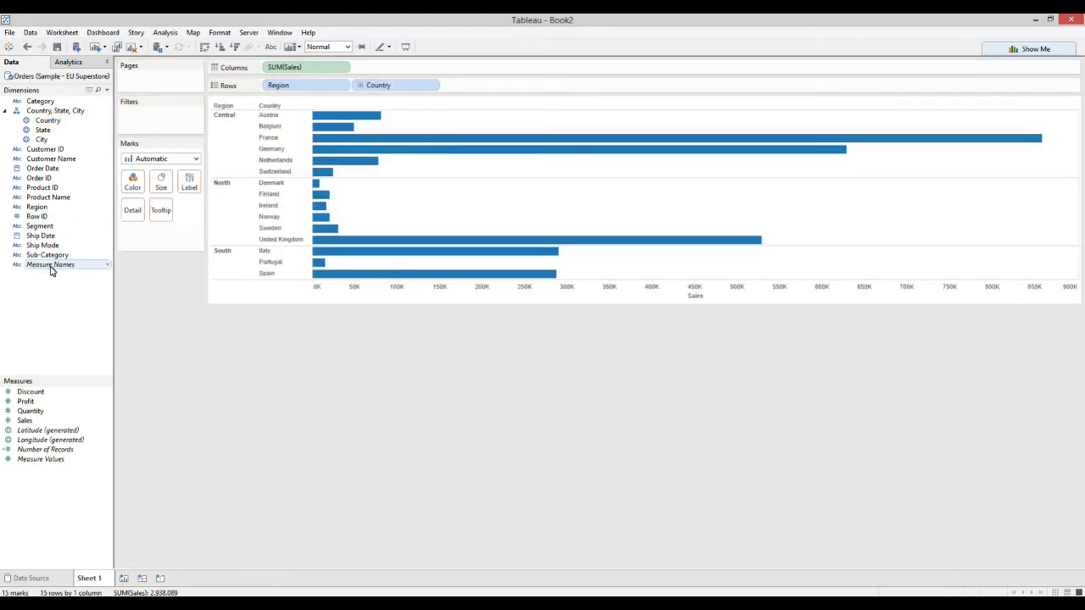
left_click_drag(38, 226, 509, 92)
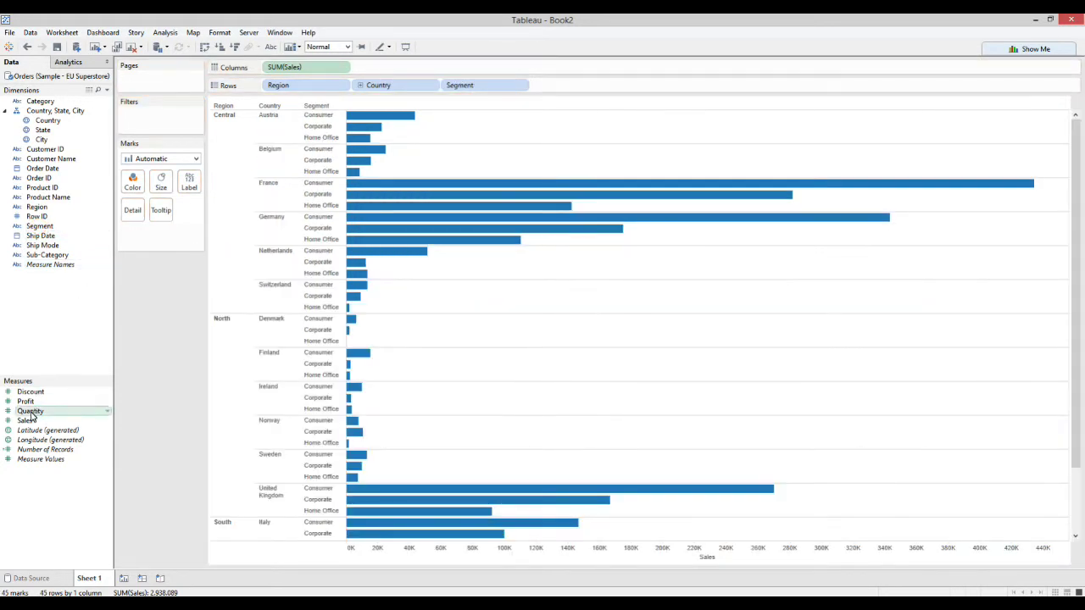
left_click_drag(26, 401, 127, 187)
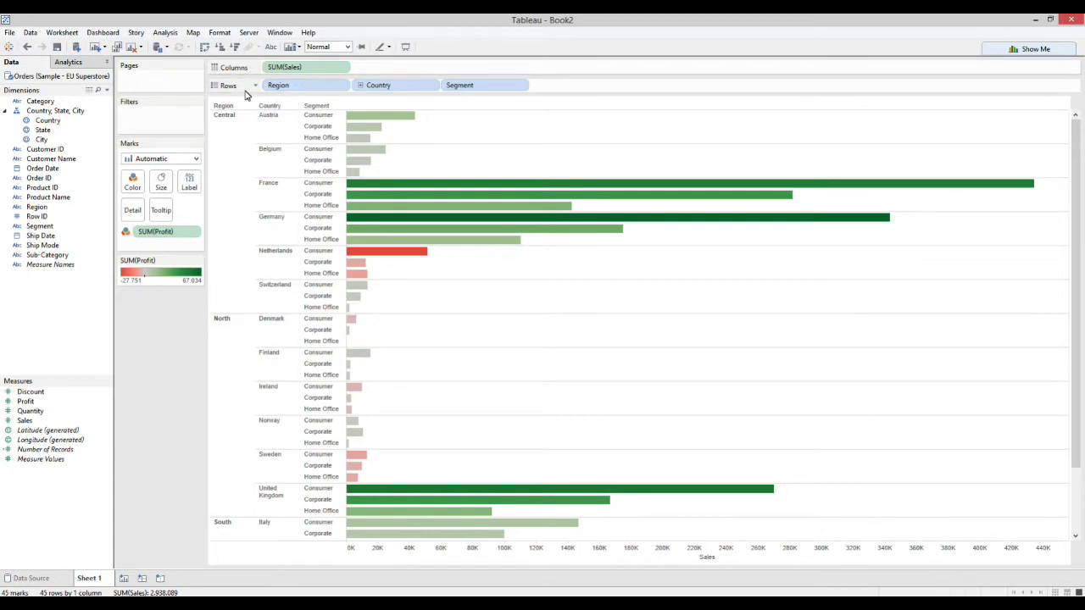
Step: Keep only France in the chart, check the Country filter's settings without changing them, and undo the filter
left_click(270, 197)
left_click(291, 206)
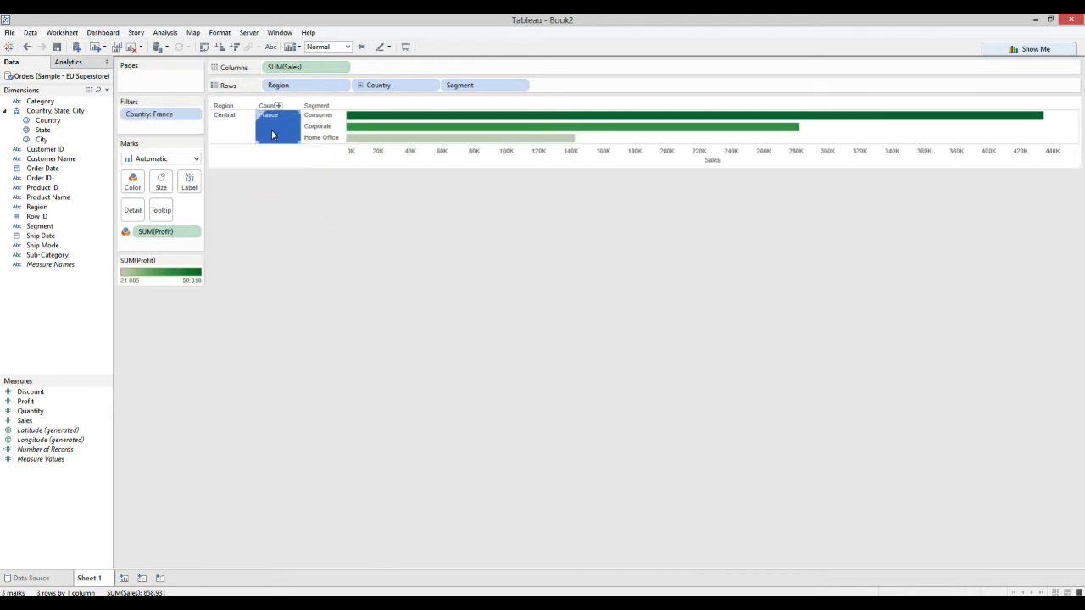
right_click(144, 115)
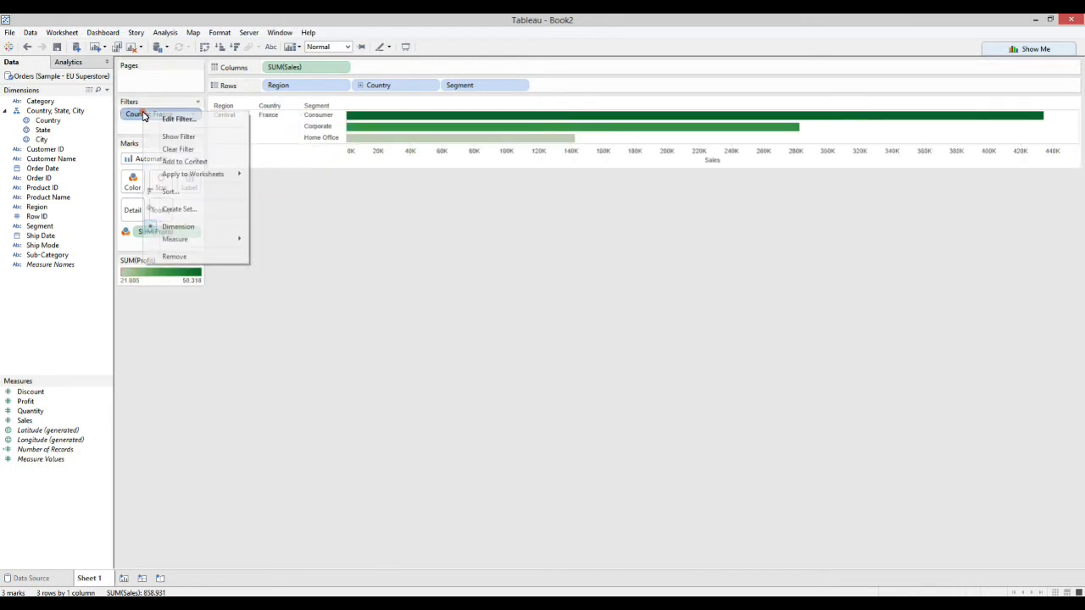
left_click(163, 118)
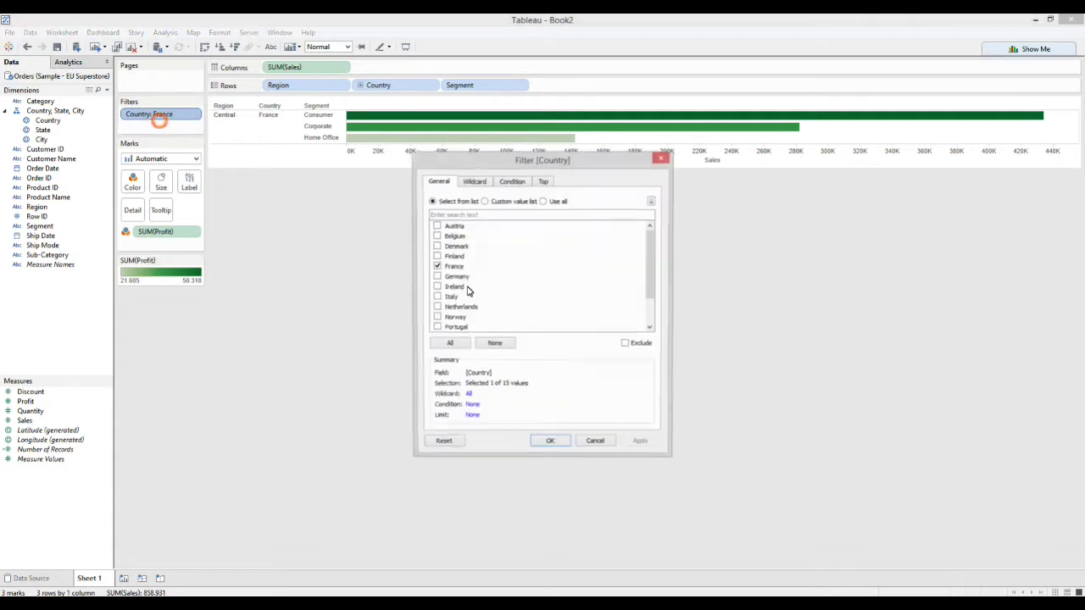
left_click(600, 444)
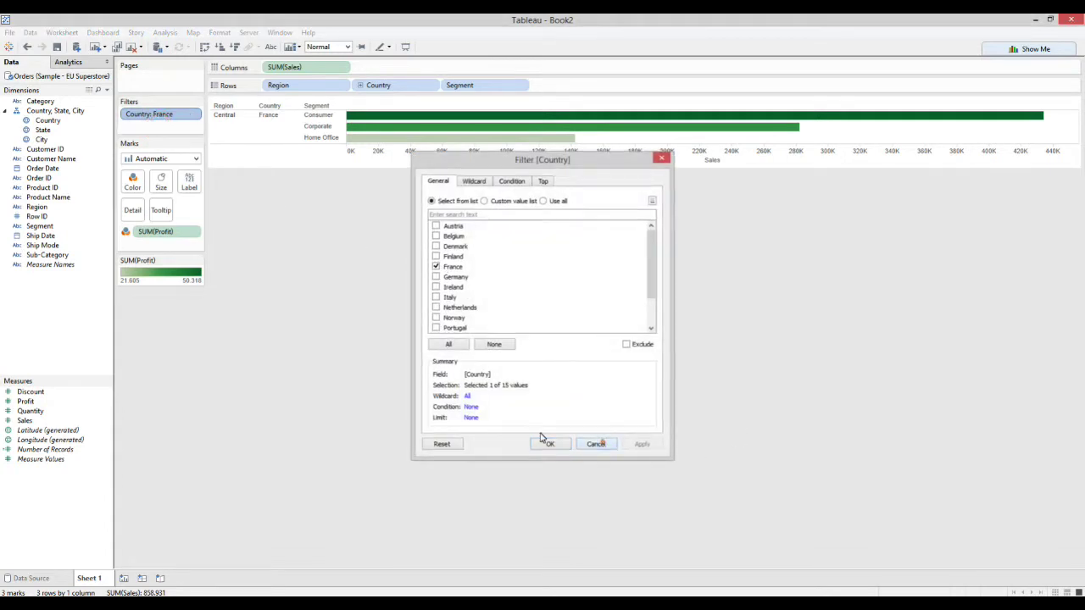
left_click(27, 48)
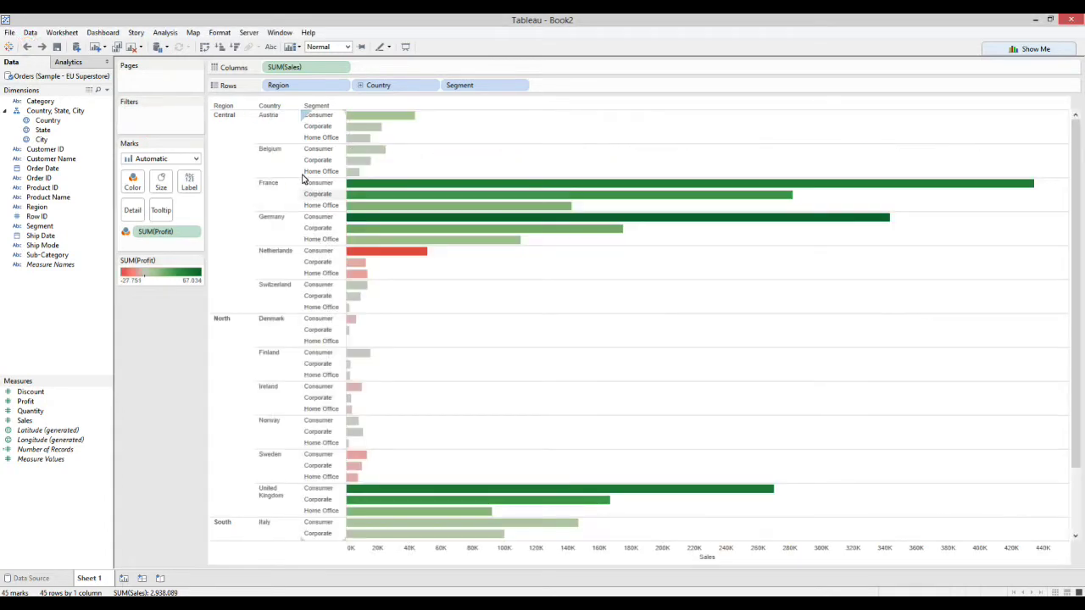
Step: Keep only the Central region in the chart, check the Region filter's settings without changing them, and undo the filter
left_click(225, 121)
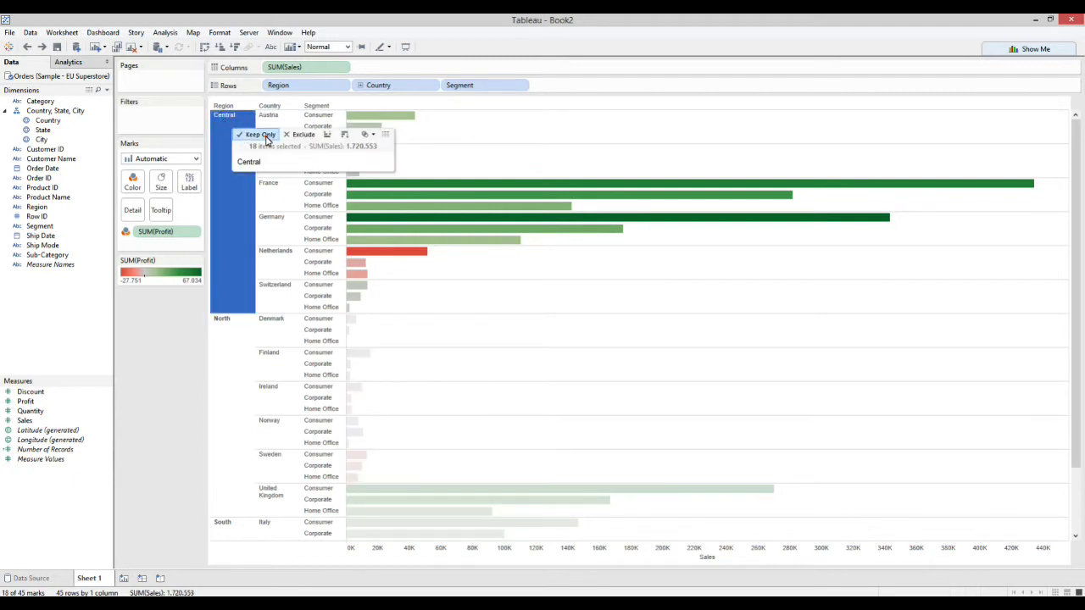
left_click(260, 135)
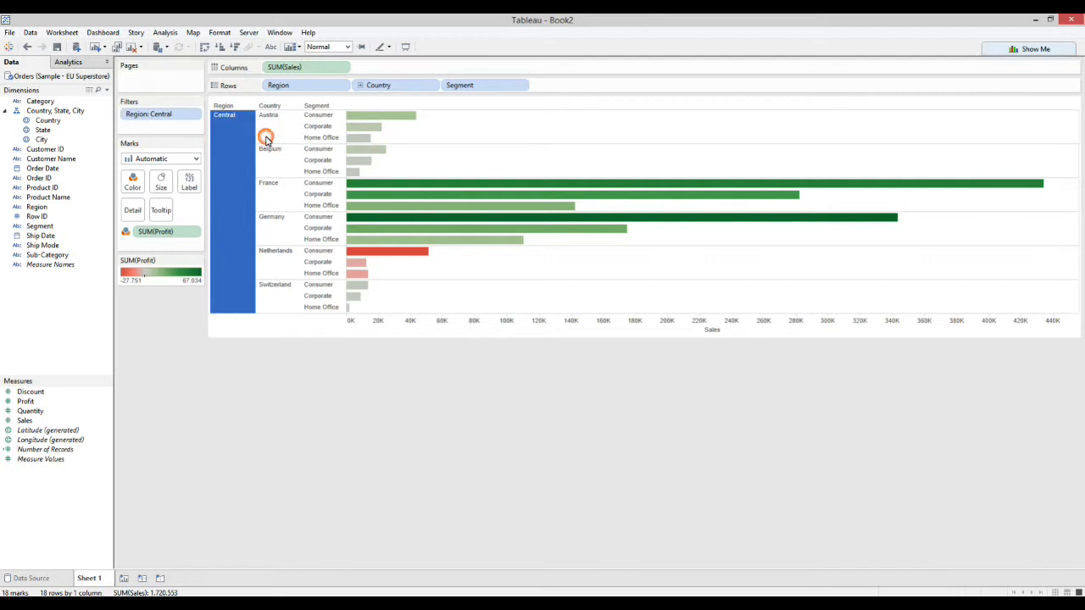
right_click(167, 121)
left_click(178, 124)
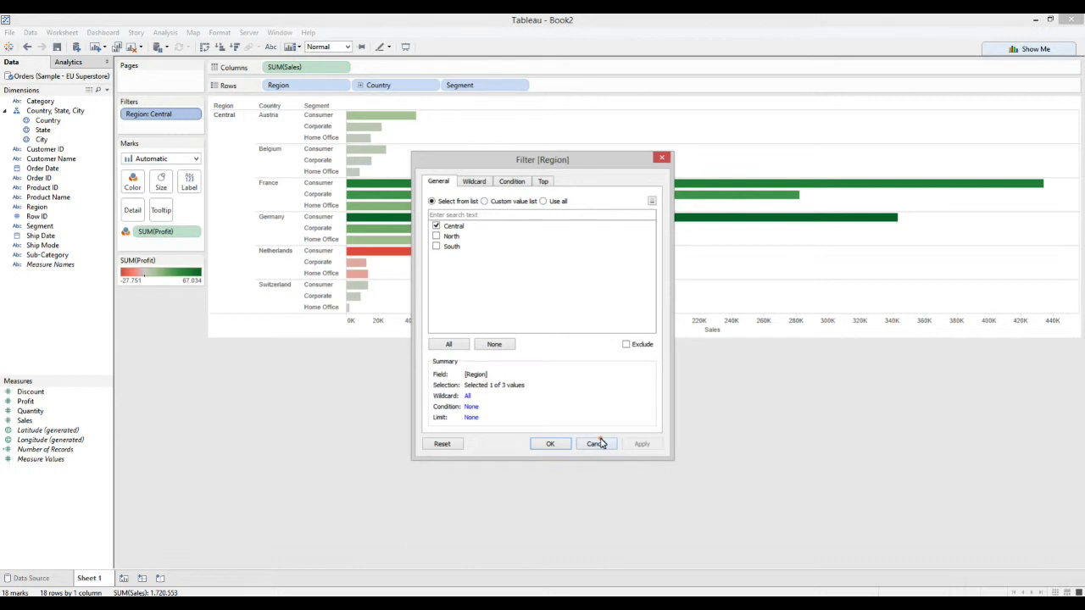
left_click(596, 443)
left_click(26, 48)
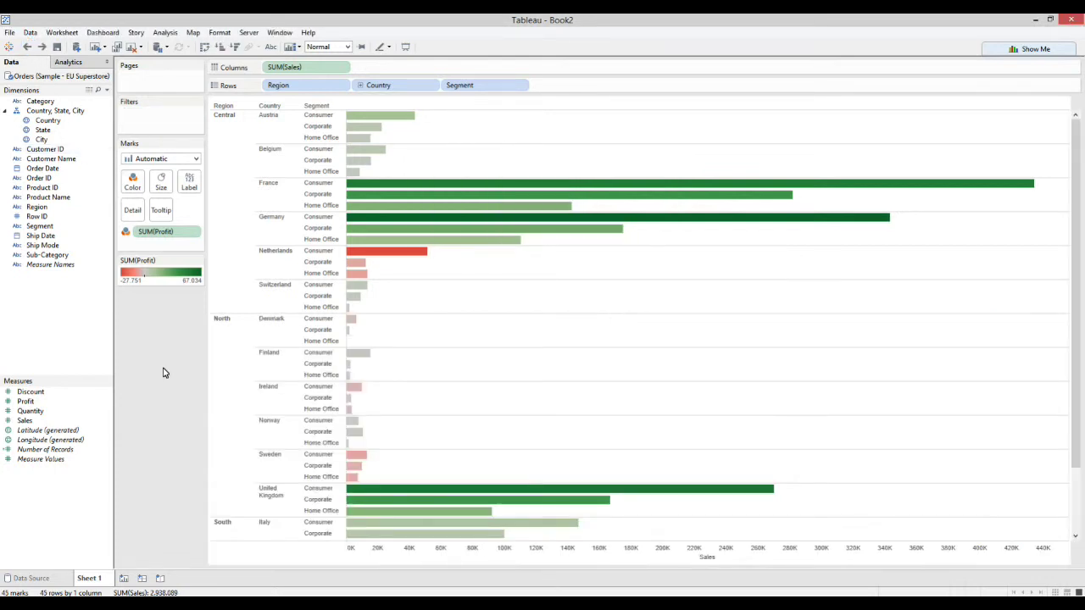
Step: Exclude the Consumer bar of France from the chart
mouse_move(496, 220)
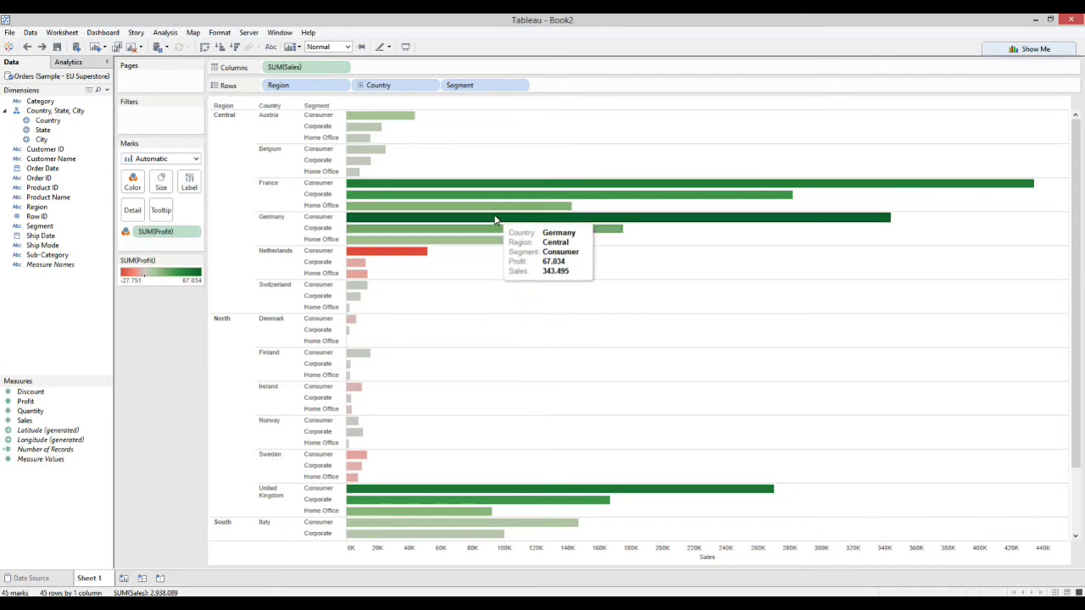
mouse_move(479, 186)
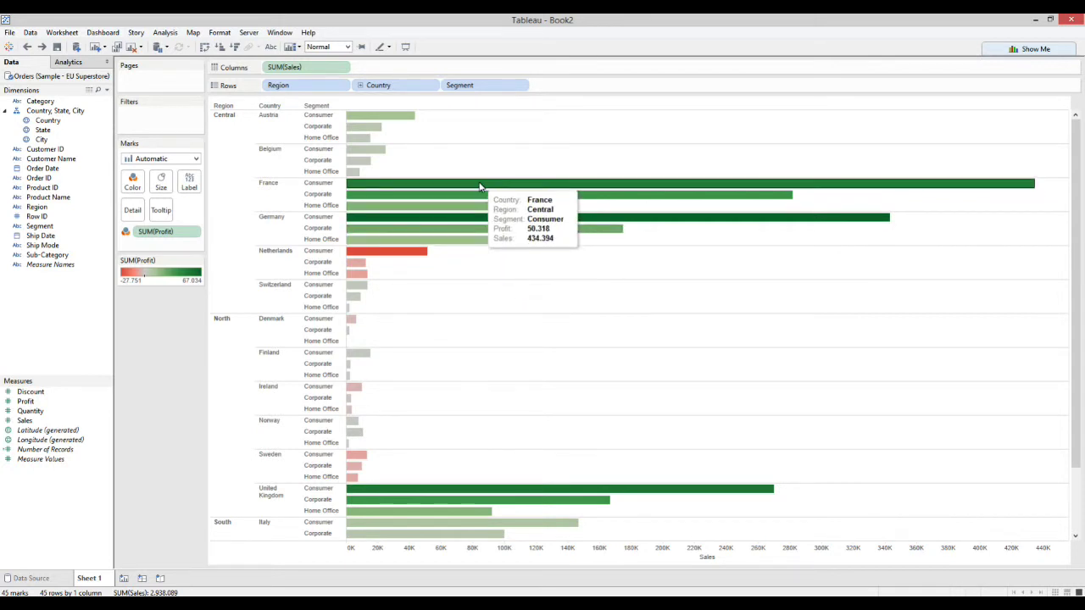
left_click(479, 187)
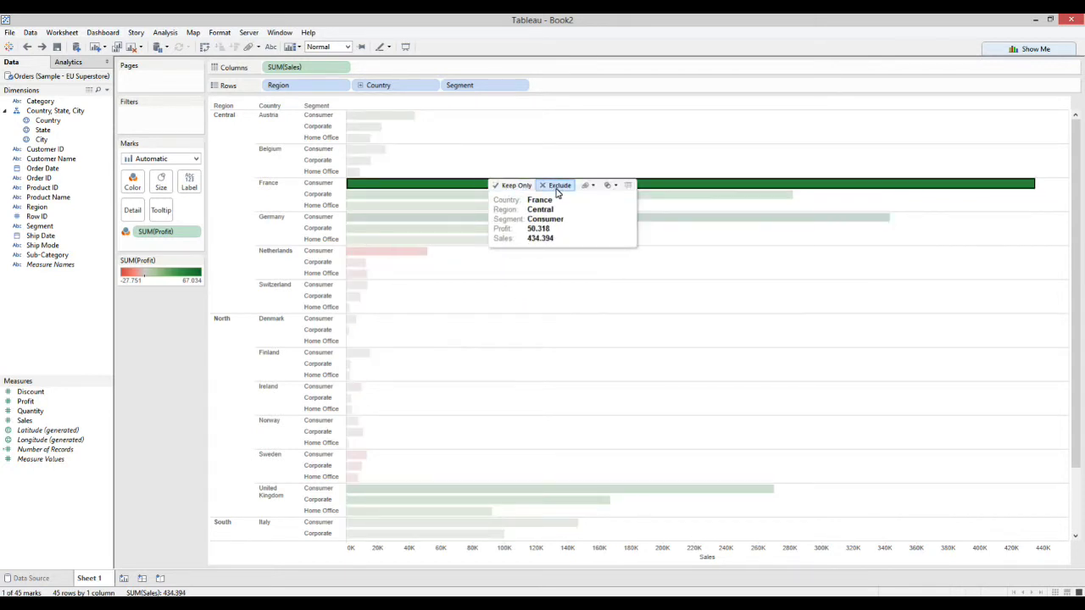
left_click(557, 188)
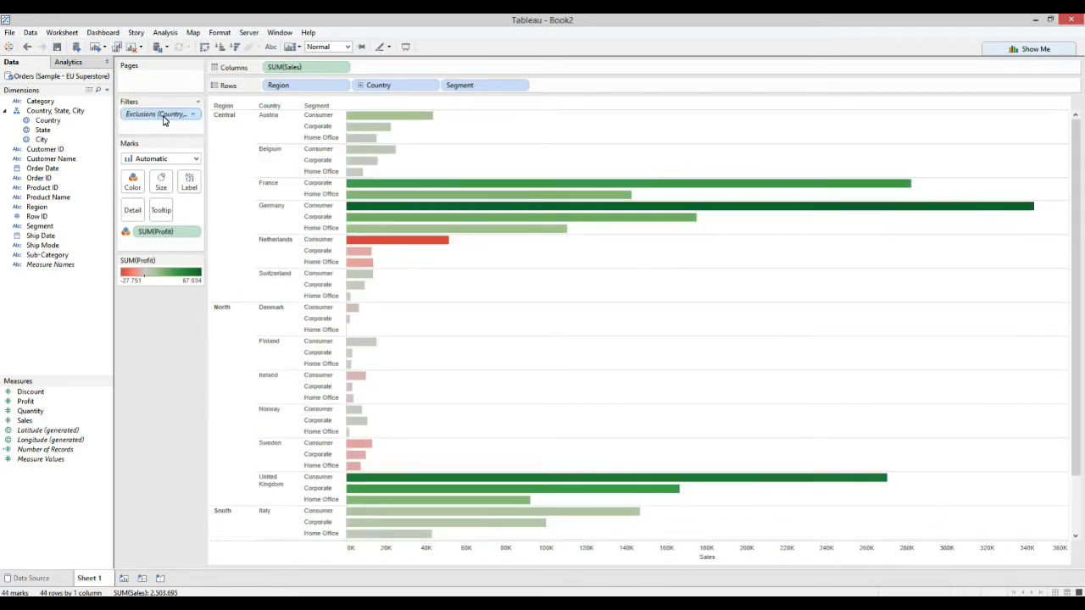
Step: Review the member list of the Country, Region and Segment exclusion filter, and remove that filter from the sheet
right_click(160, 117)
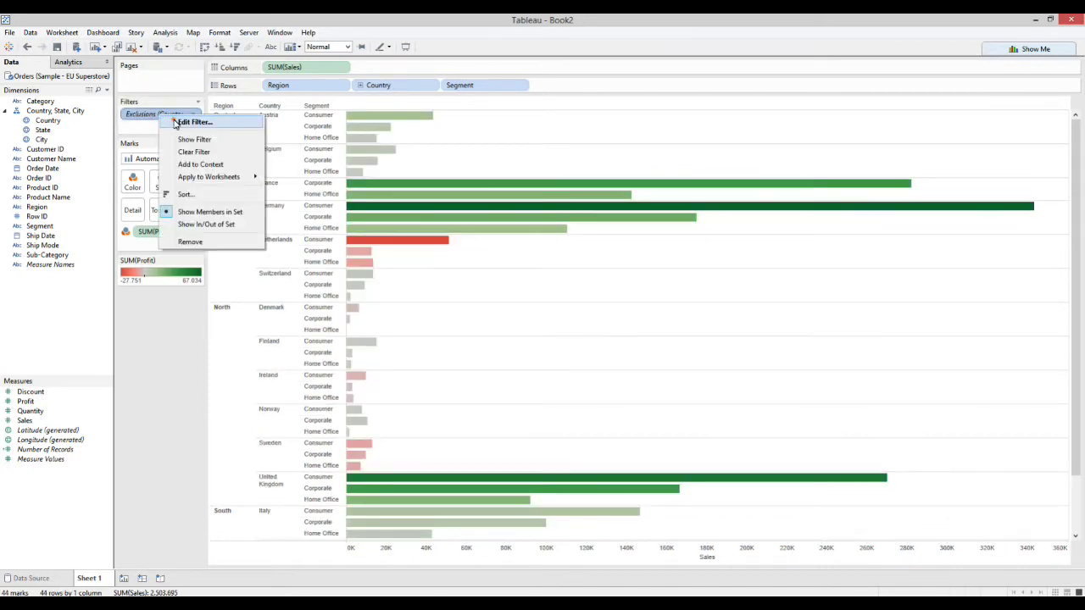
left_click(175, 122)
left_click_drag(653, 243, 649, 260)
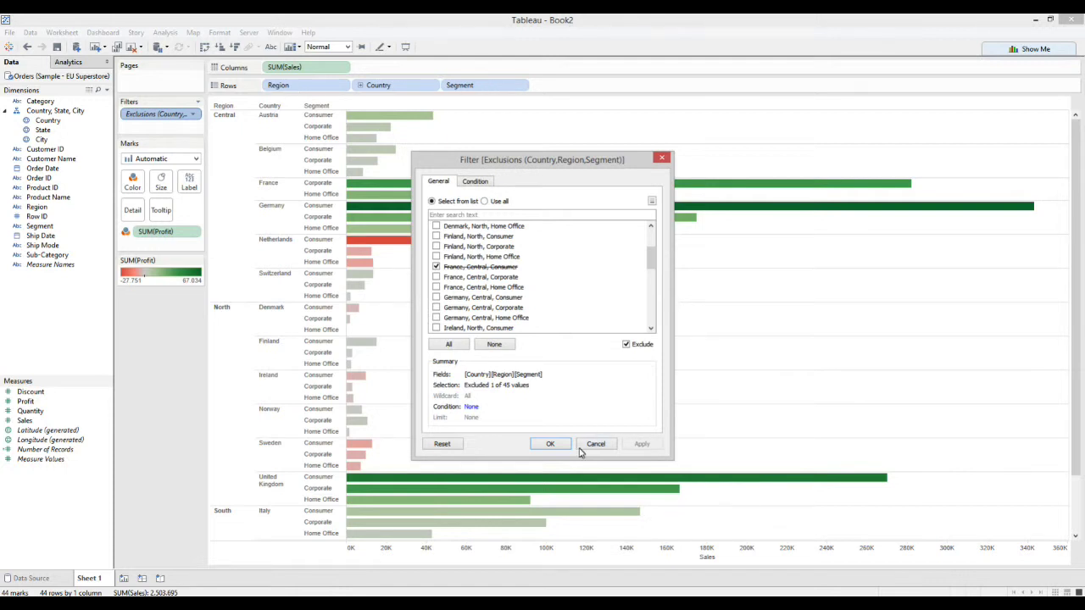
left_click(551, 444)
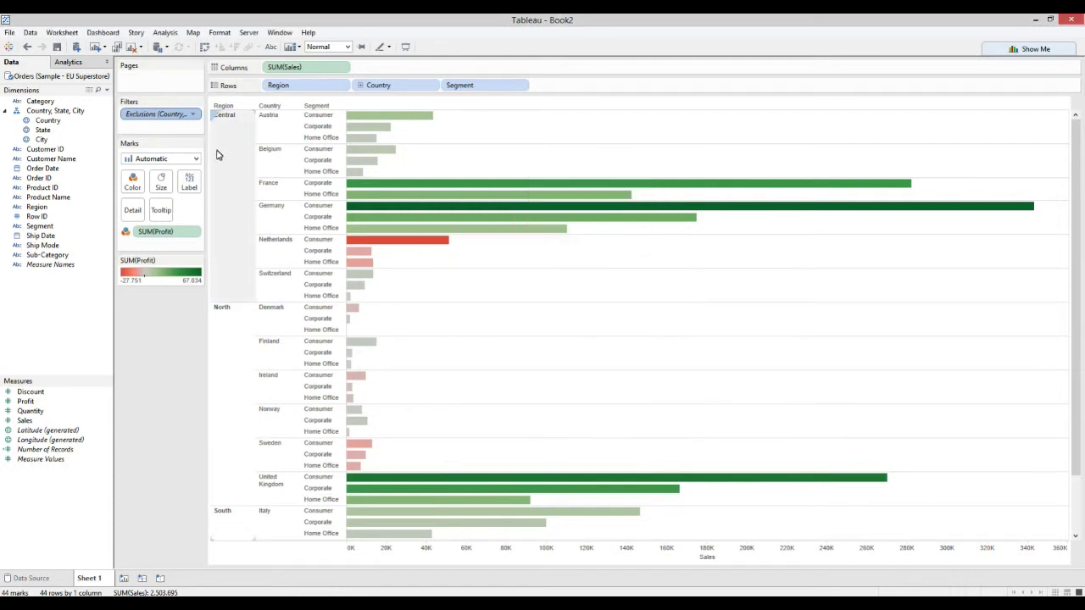
left_click_drag(145, 114, 22, 319)
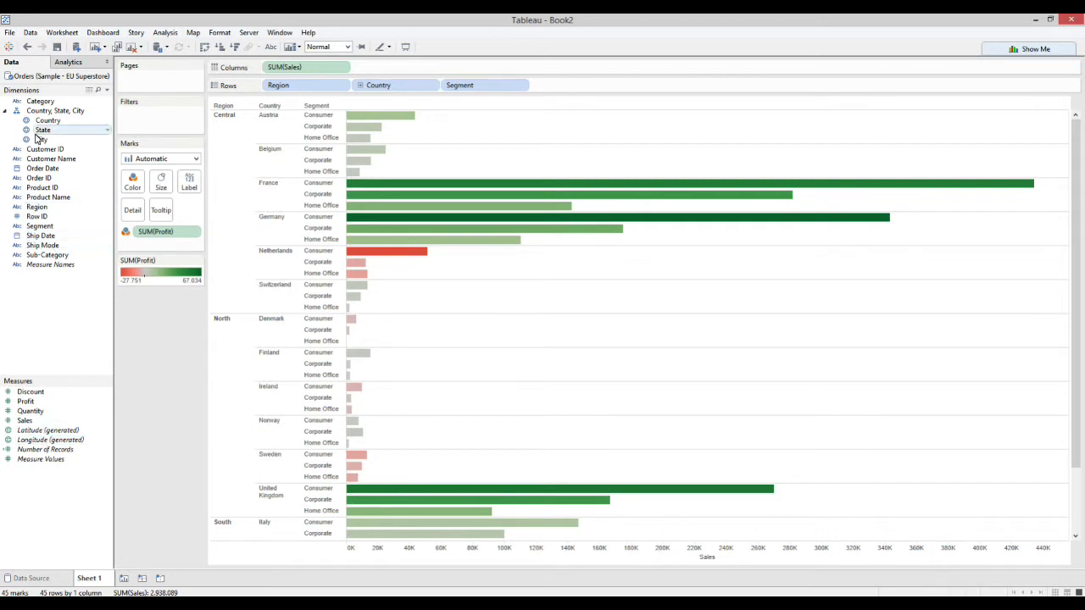
Step: Show an interactive filter for Segment and restrict it to Home Office by deselecting Consumer and Corporate
right_click(43, 226)
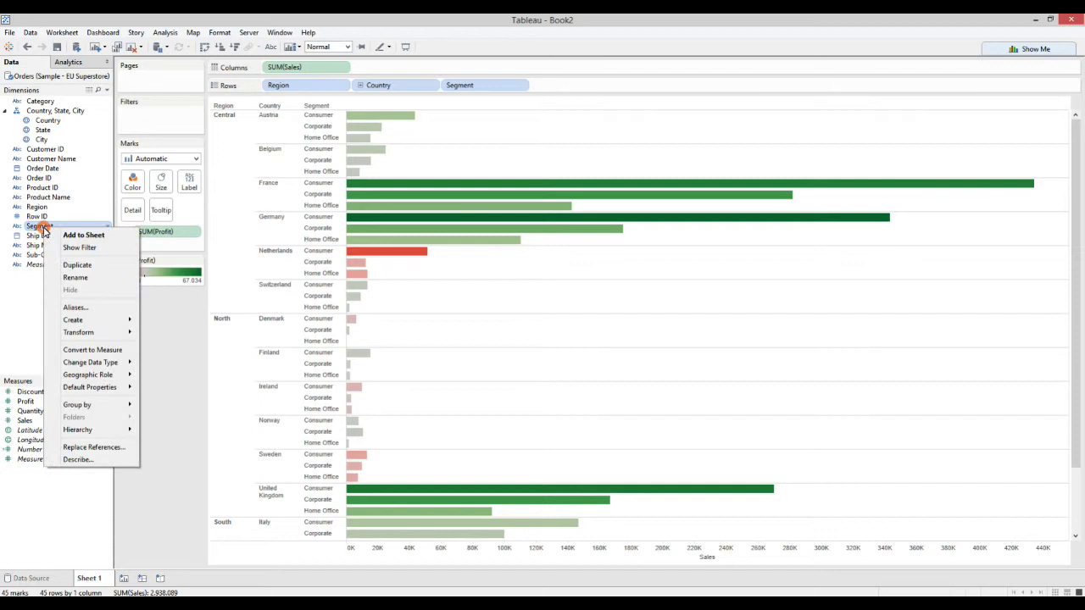
left_click(107, 253)
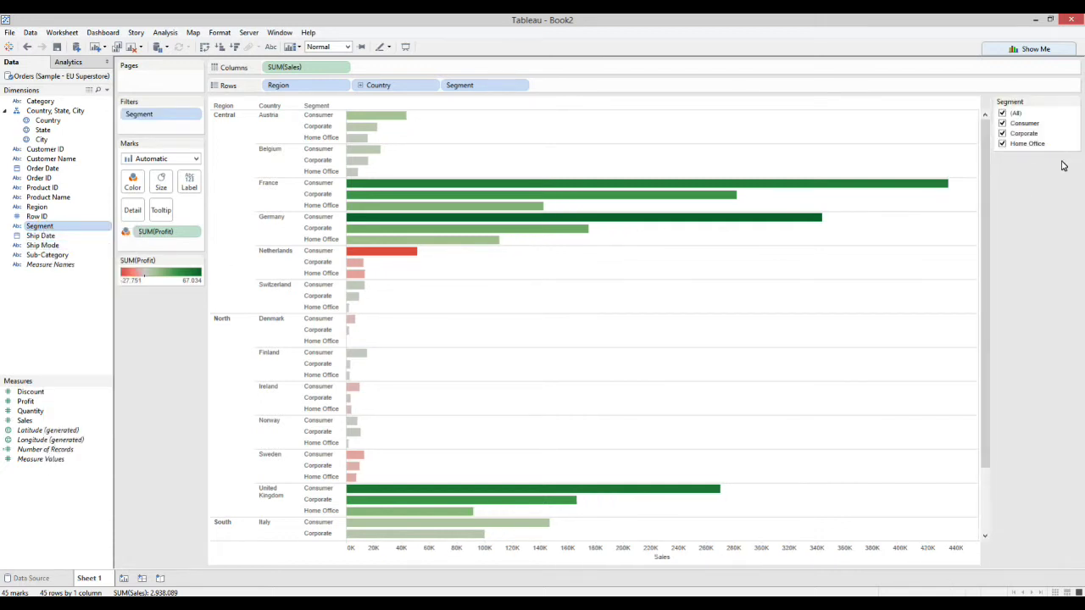
left_click(1001, 123)
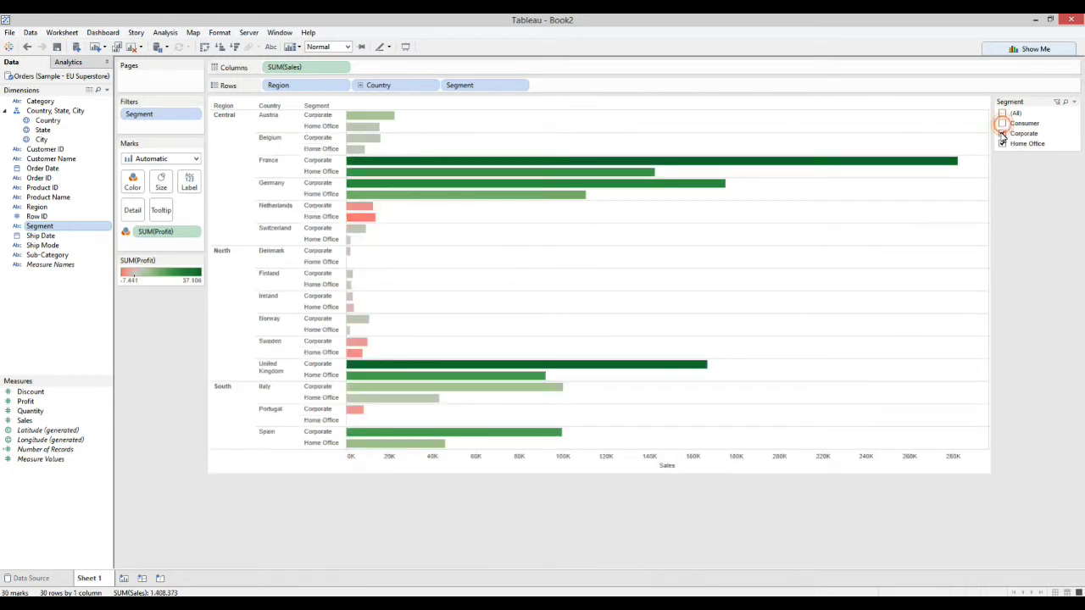
left_click(1002, 133)
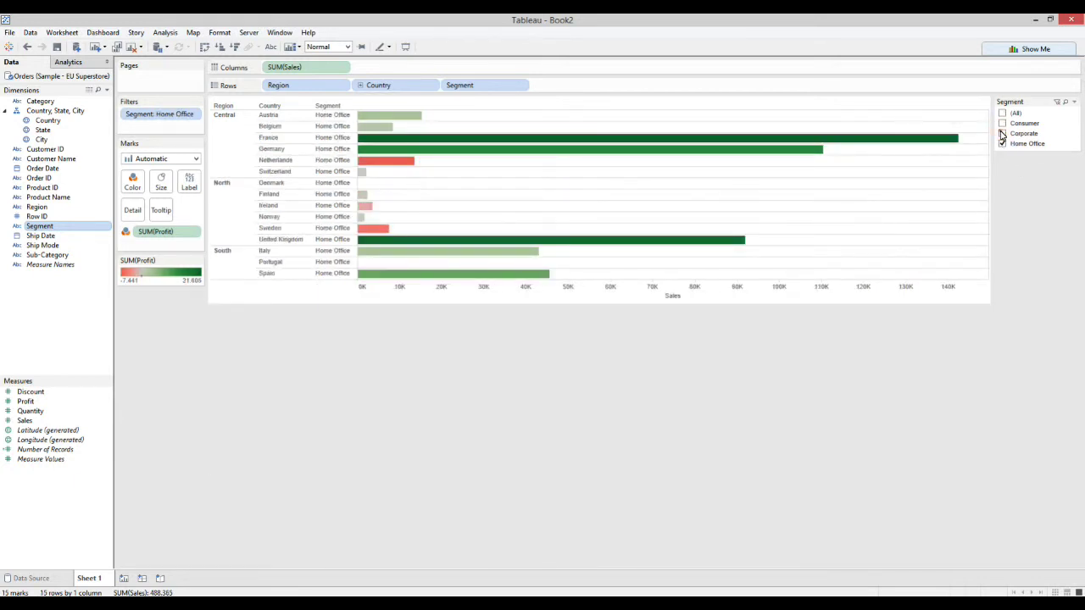
left_click(1001, 133)
left_click(1002, 123)
left_click(1001, 123)
left_click(1002, 133)
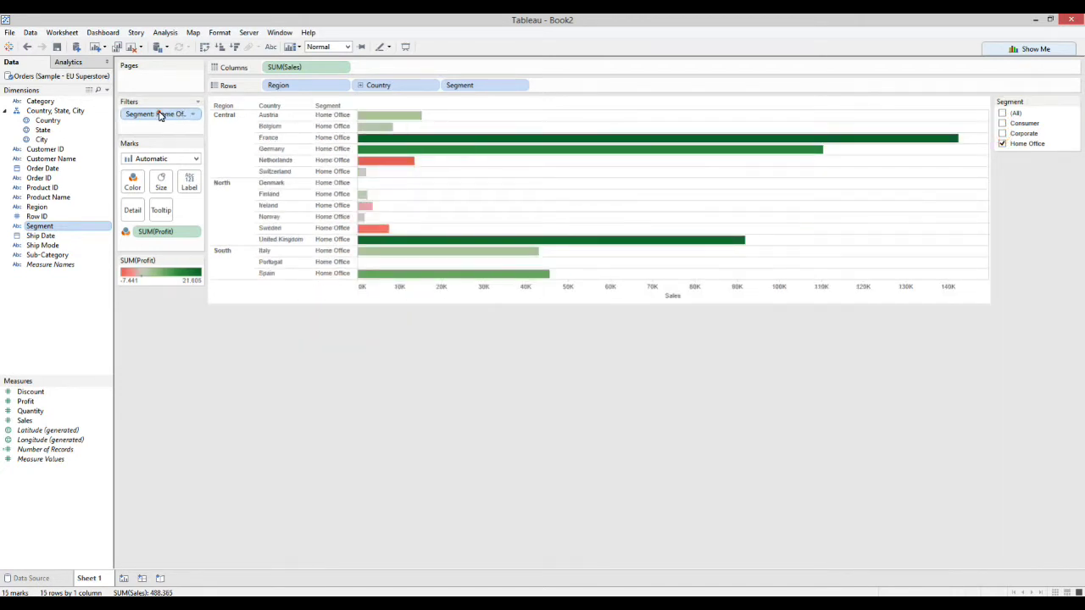
Step: Check which values are selected in the Segment filter's settings and close them unchanged
right_click(160, 116)
left_click(174, 116)
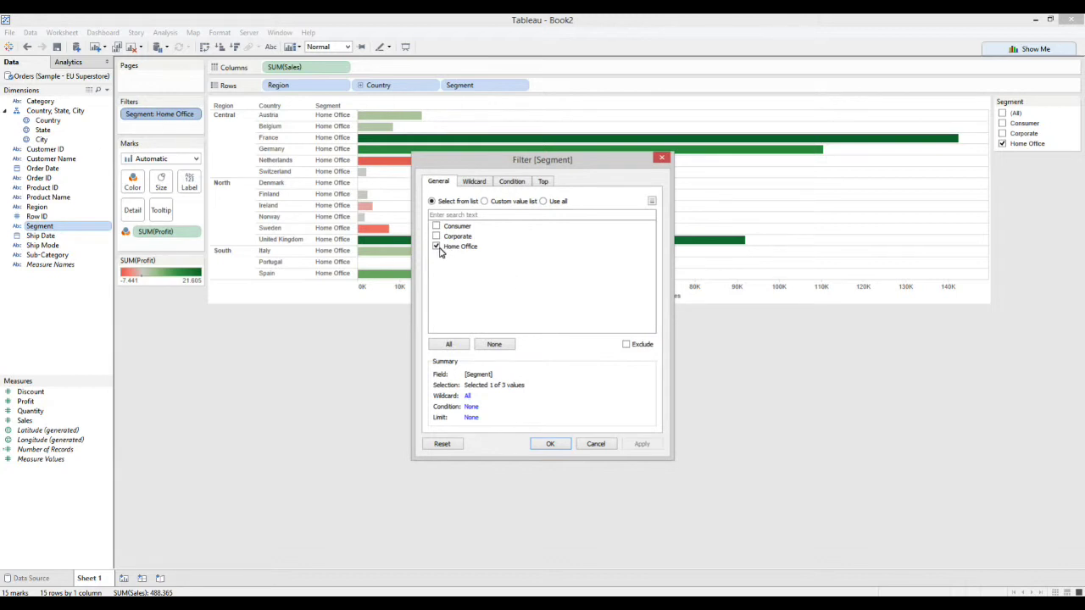
left_click(551, 444)
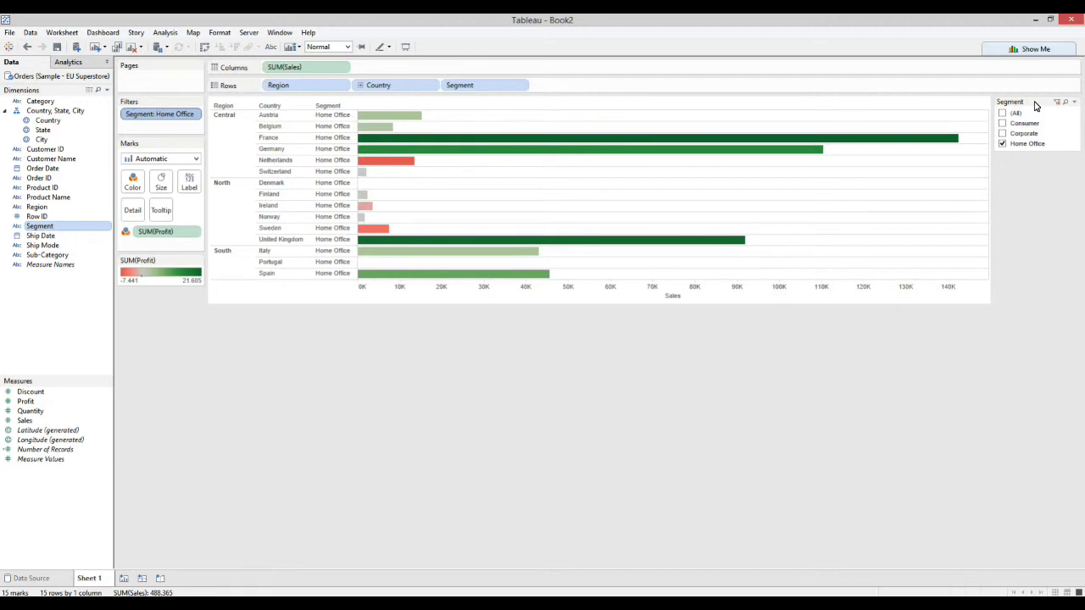
Step: Change the shown Segment filter's selection from Home Office to Corporate and finally to Consumer only
left_click(1003, 133)
left_click(1002, 144)
left_click(1002, 123)
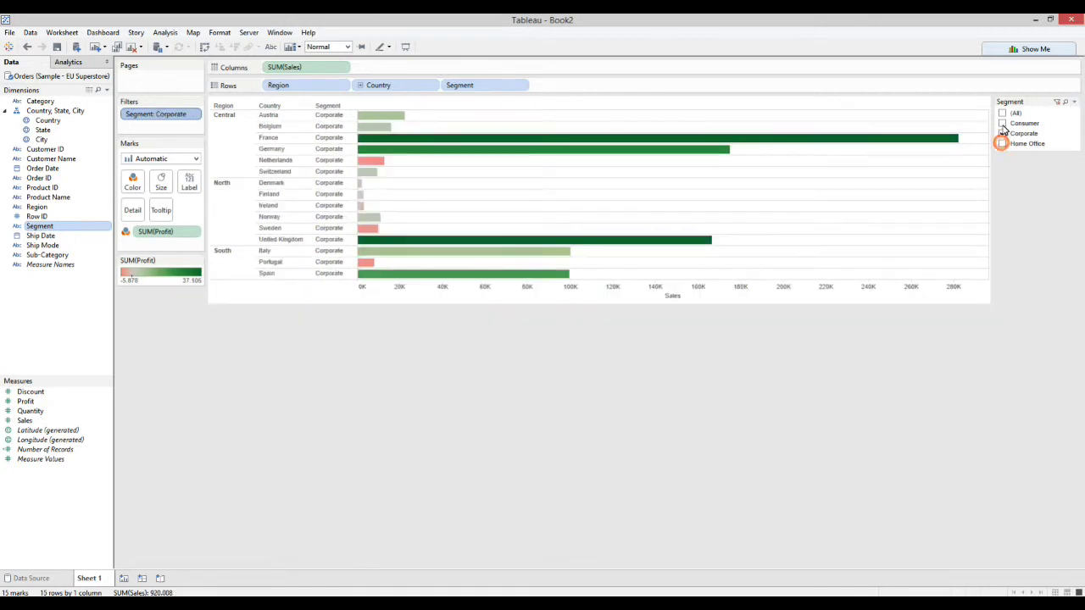
left_click(1002, 133)
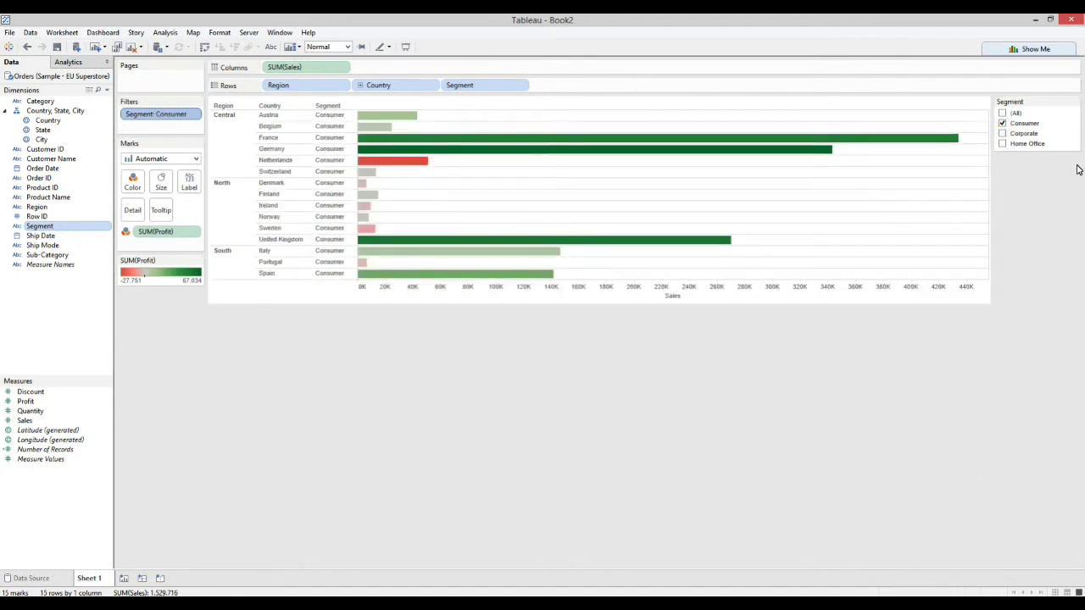
Step: Set the Segment filter to the Single Value (List) display and select Corporate
left_click(1074, 103)
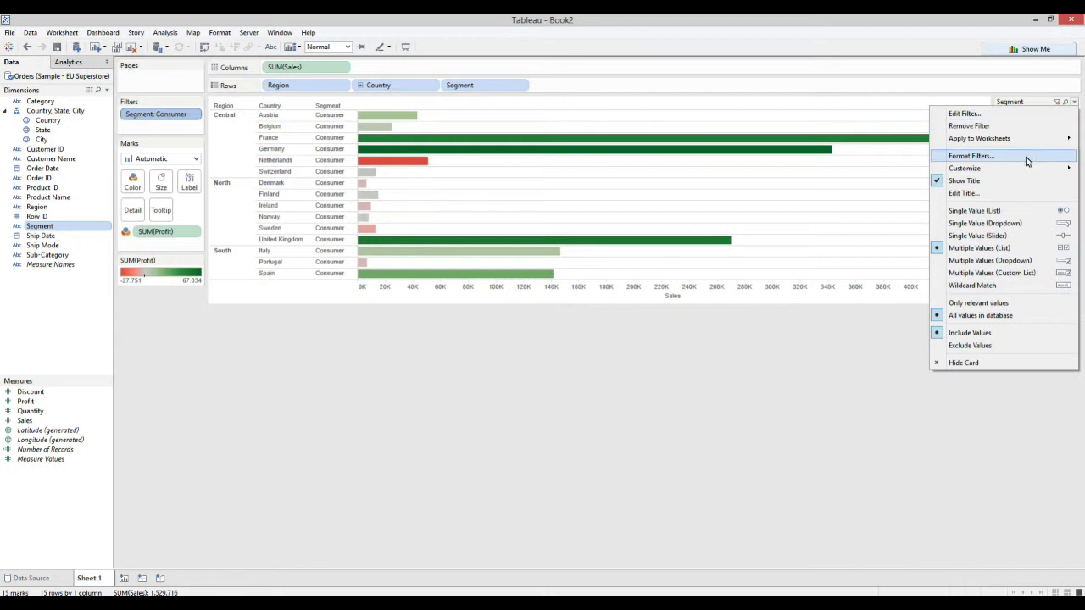
left_click(1006, 211)
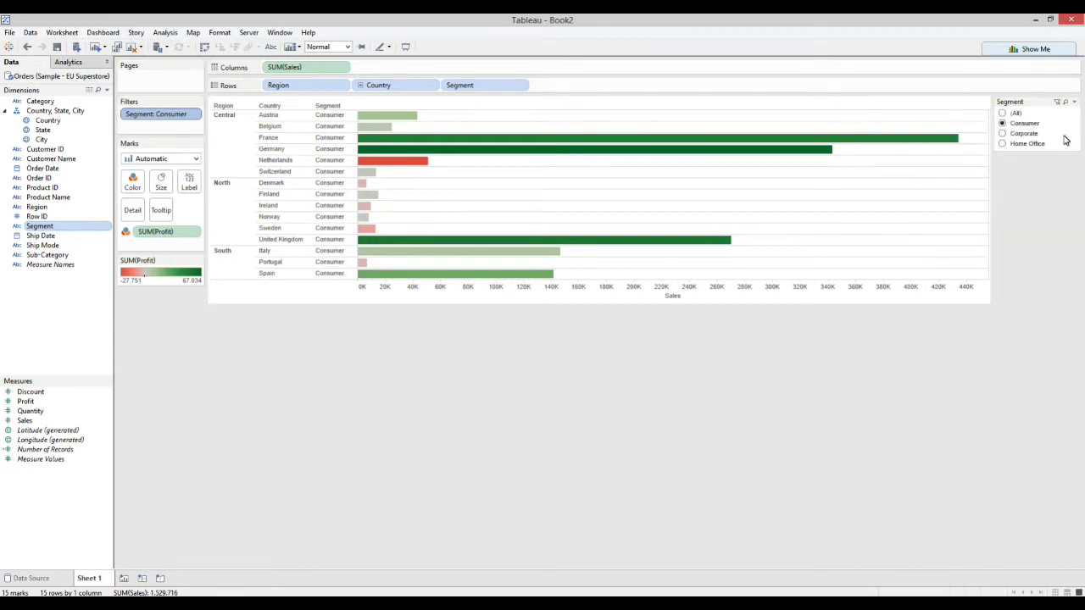
left_click(1003, 134)
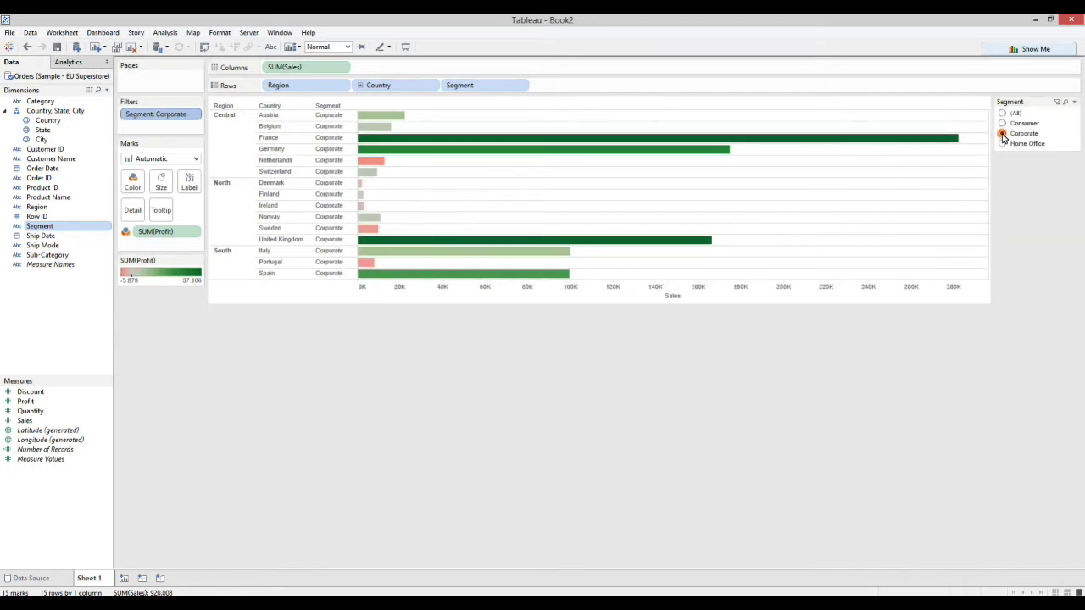
Step: Switch the Segment filter between Home Office, Consumer and Corporate several times, ending on Corporate
left_click(1003, 144)
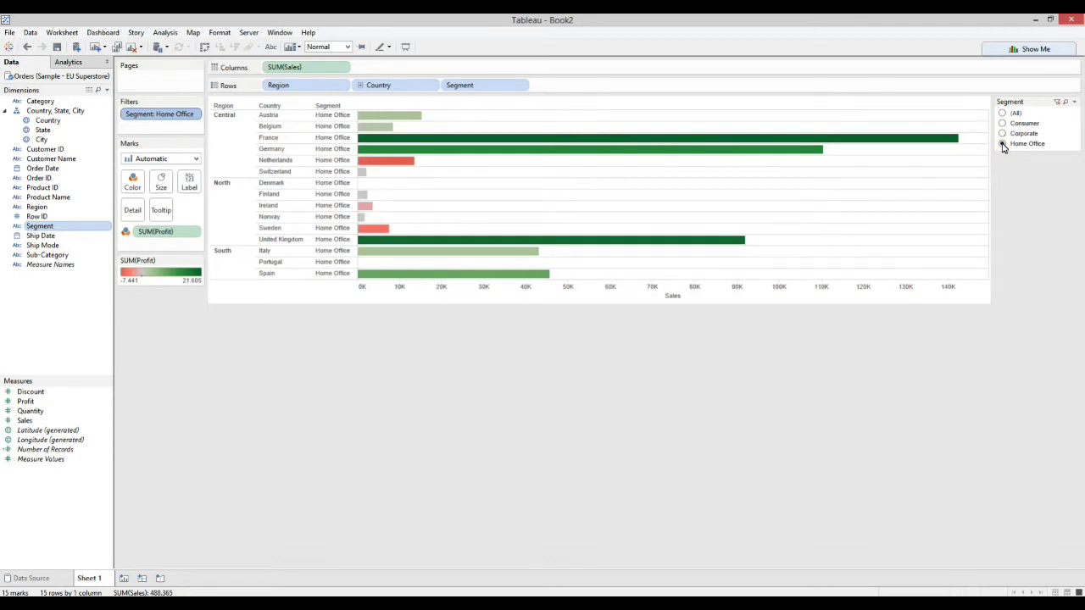
left_click(1002, 123)
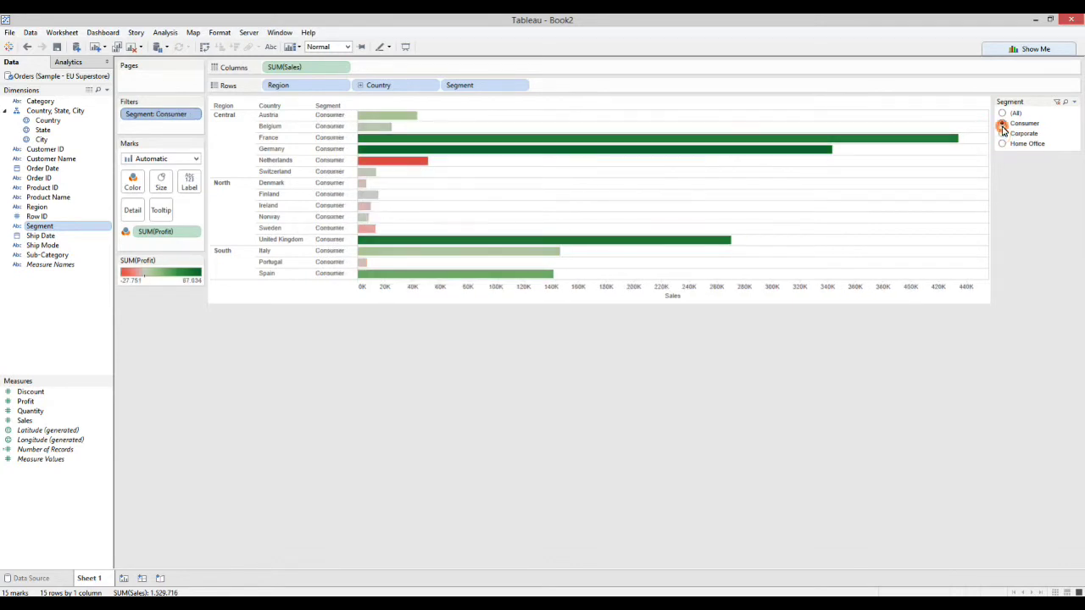
left_click(1003, 134)
left_click(1003, 143)
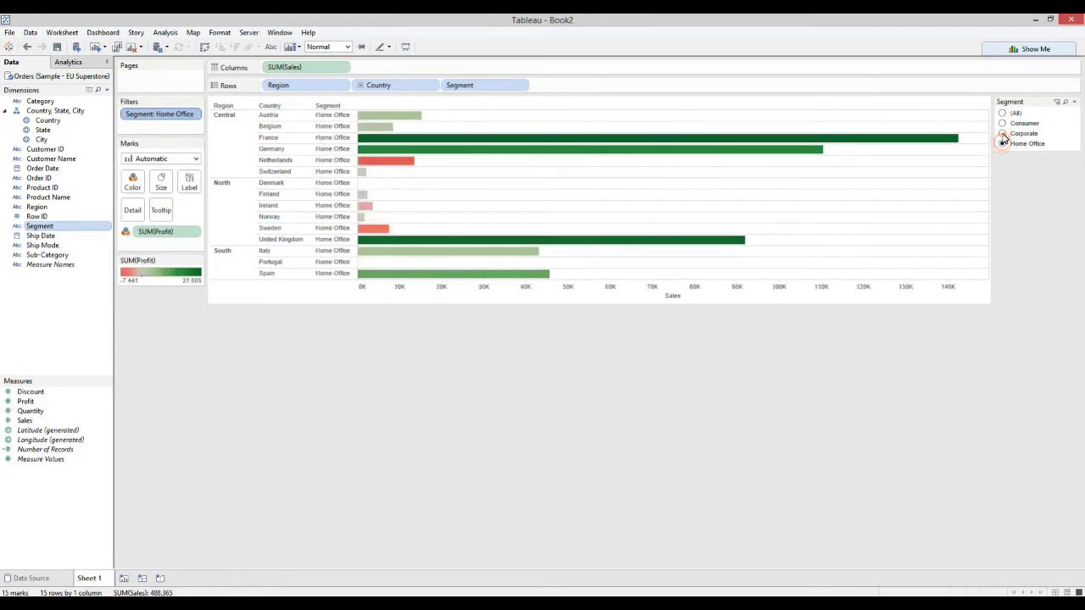
left_click(1002, 133)
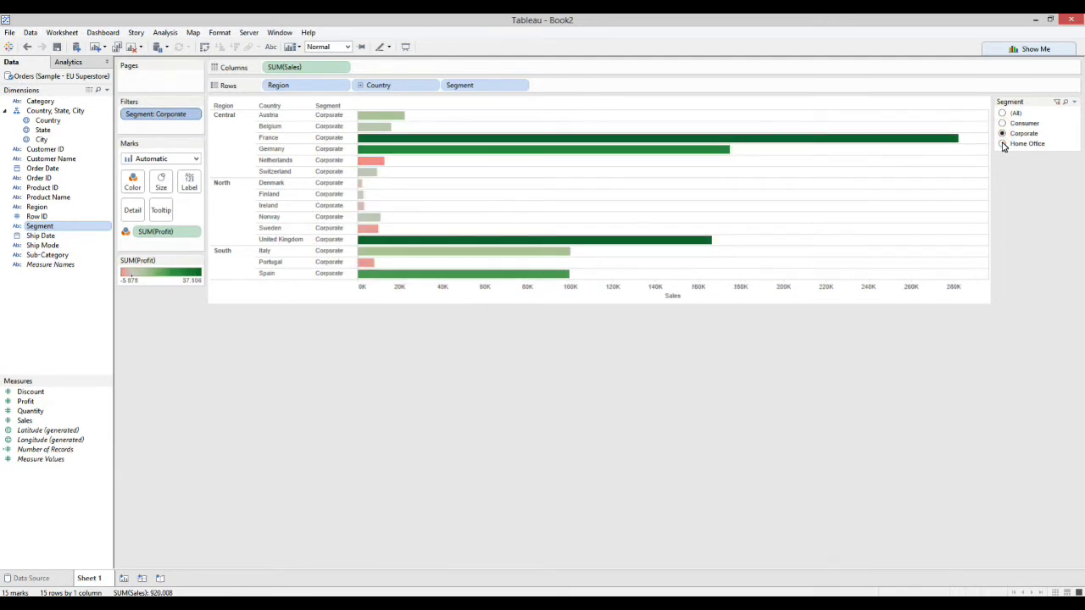
left_click(1003, 144)
left_click(1002, 134)
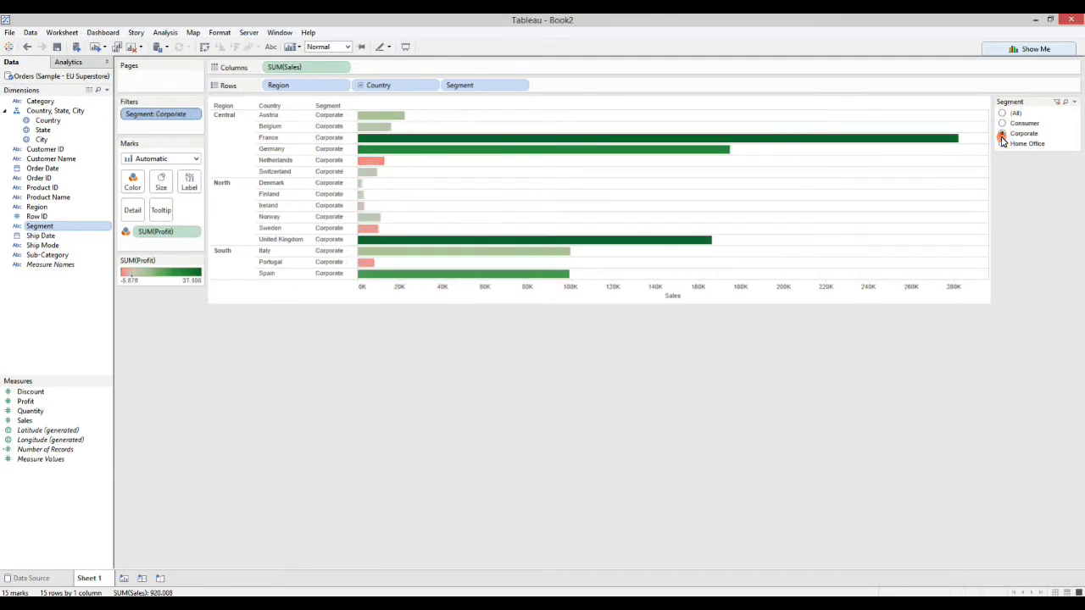
Step: Hide the "All" value in the Segment filter and switch it to Consumer, Home Office and back to Corporate
left_click(1073, 102)
mouse_move(996, 167)
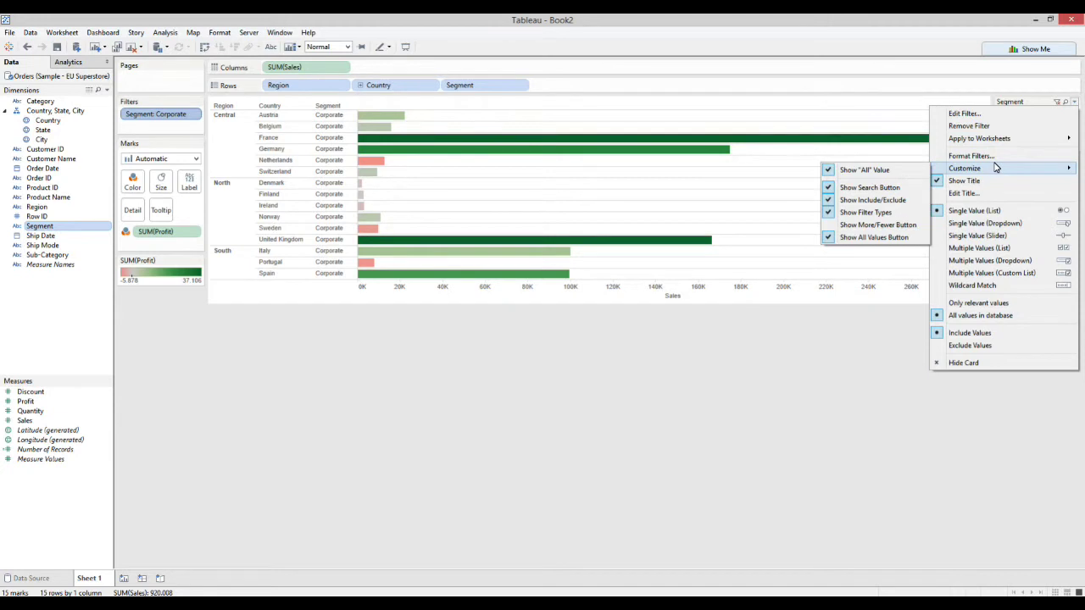
left_click(900, 170)
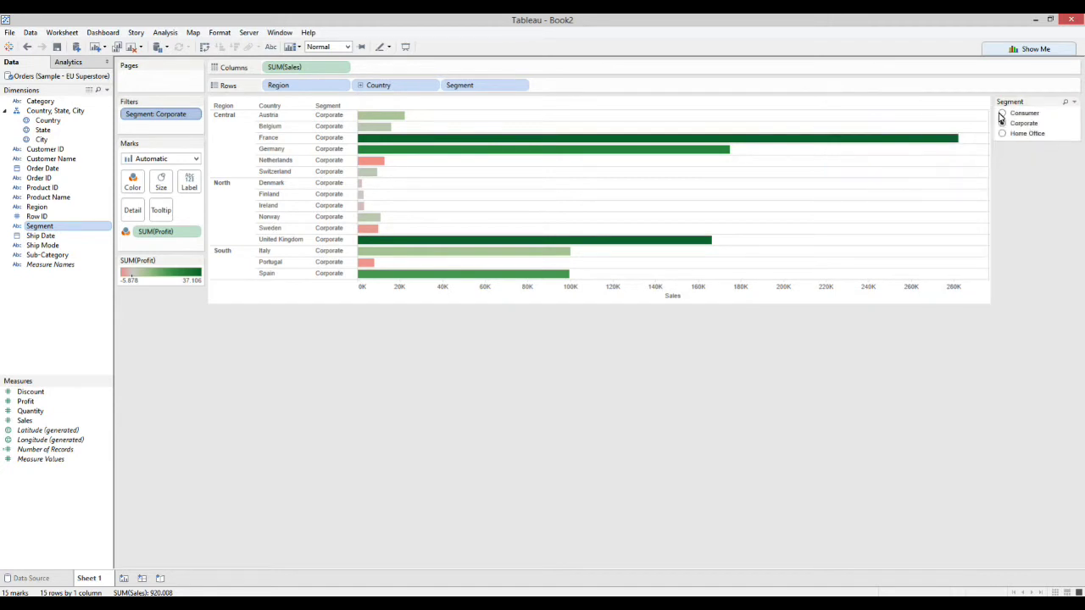
left_click(1001, 114)
left_click(1002, 133)
left_click(1002, 123)
Step: Set the Segment filter to the Single Value (Dropdown) display and select Home Office
left_click(1074, 102)
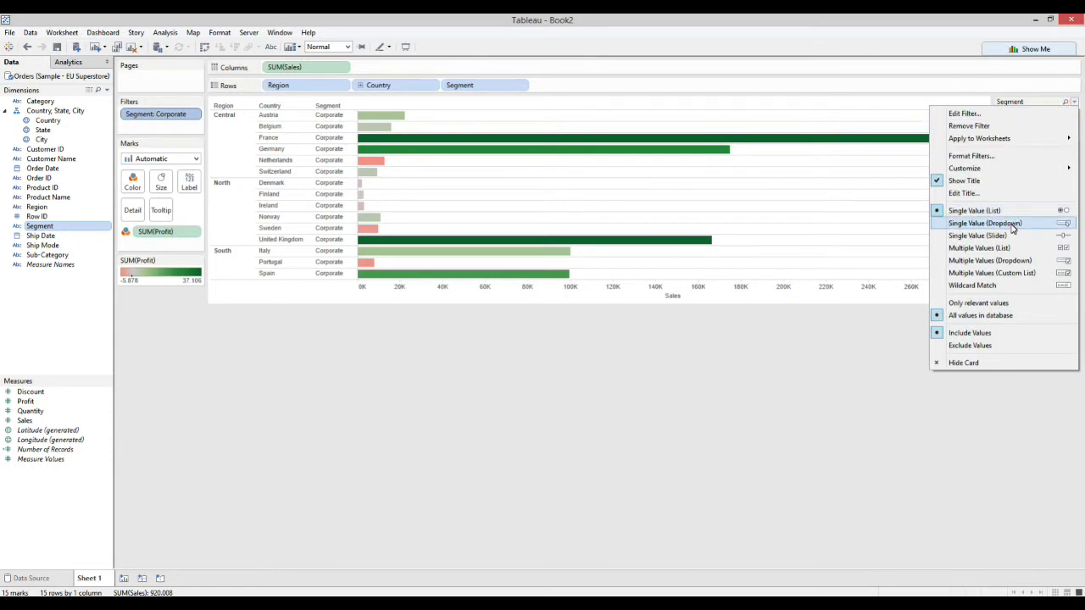
left_click(1010, 224)
left_click(1073, 113)
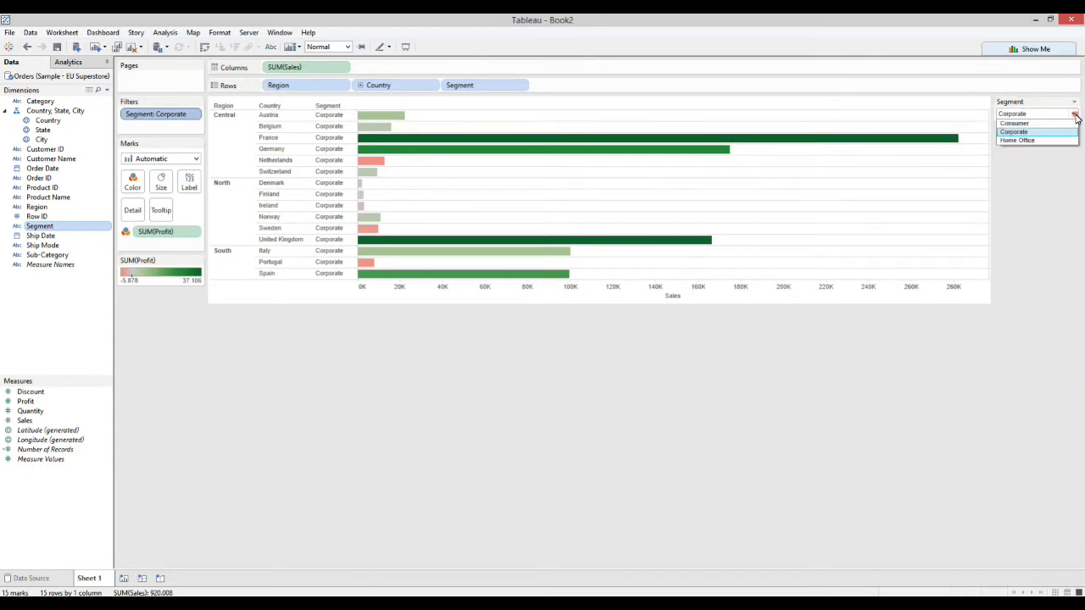
left_click(1019, 142)
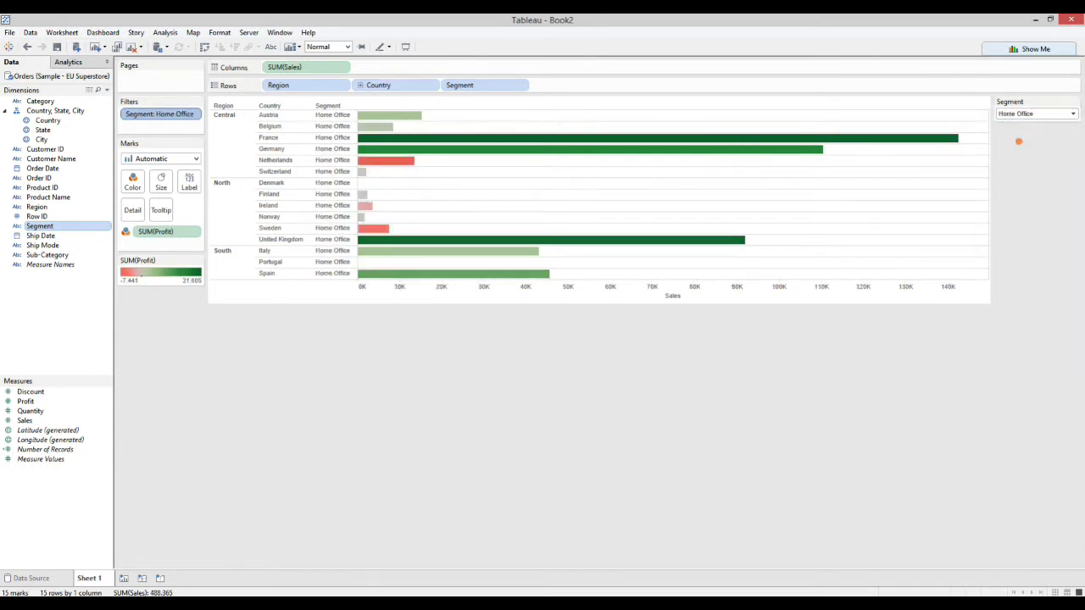
left_click(1073, 114)
Step: Set the Segment filter to the Multiple Values (Dropdown) display and add Corporate to the selected values
left_click(1076, 103)
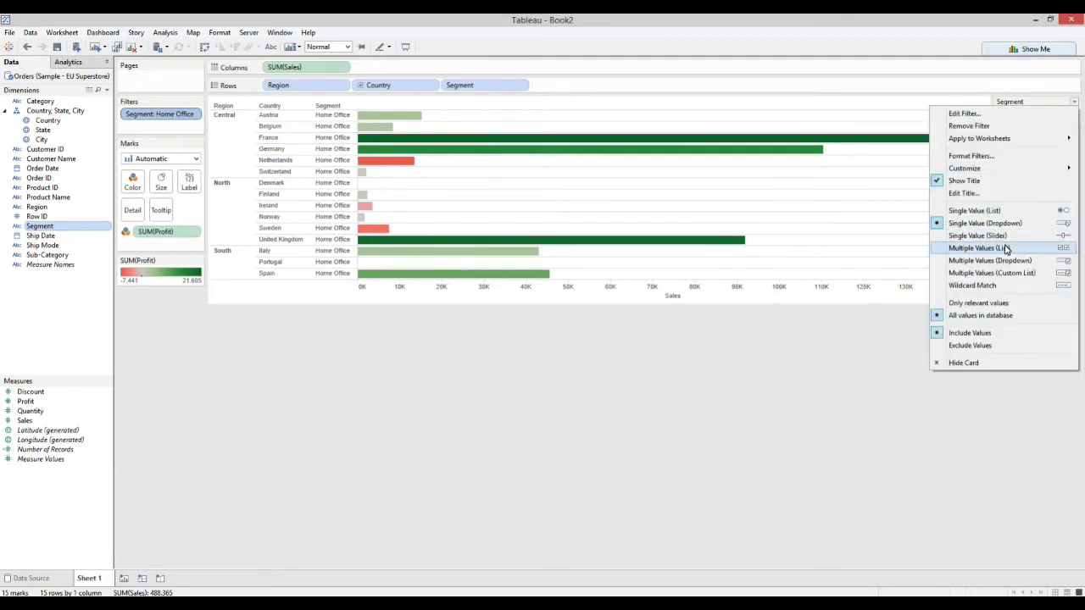
left_click(1003, 260)
left_click(1073, 114)
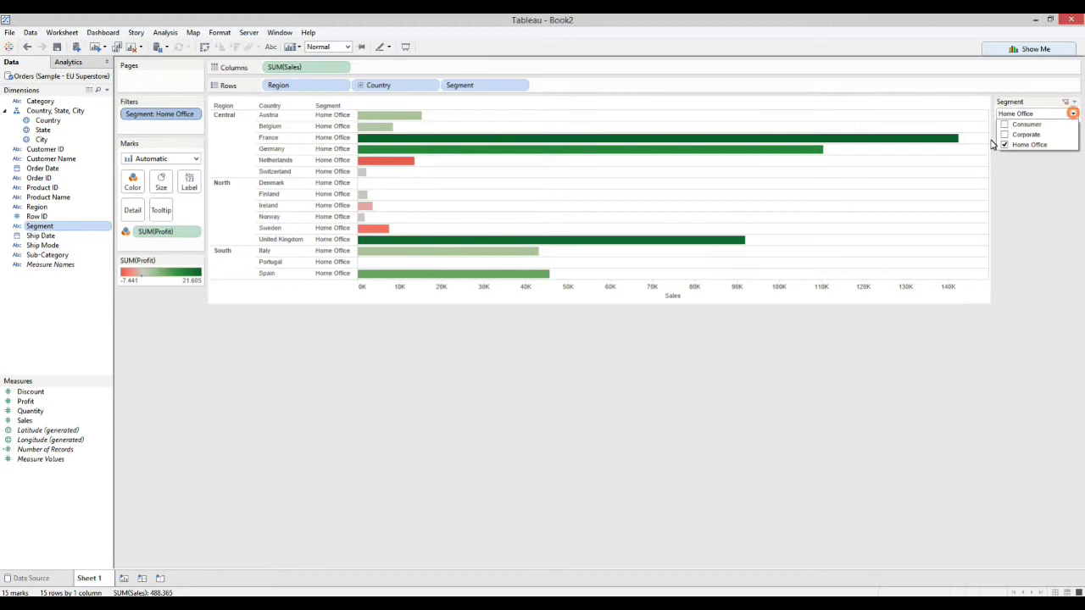
left_click(1004, 135)
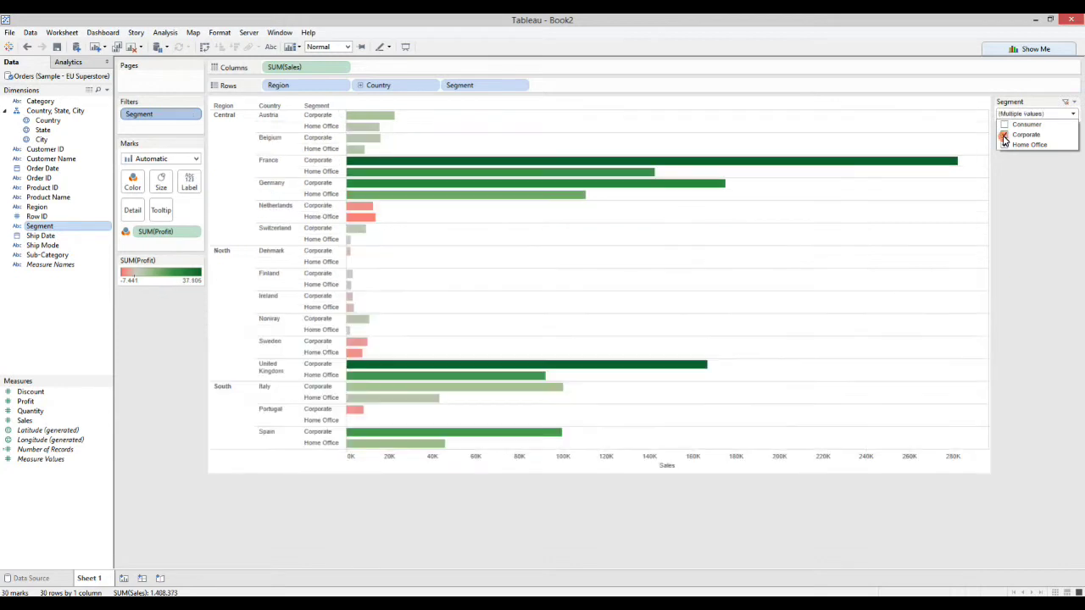
Step: Set the Segment filter to Wildcard Match and filter for segments matching "Cor"
left_click(1074, 101)
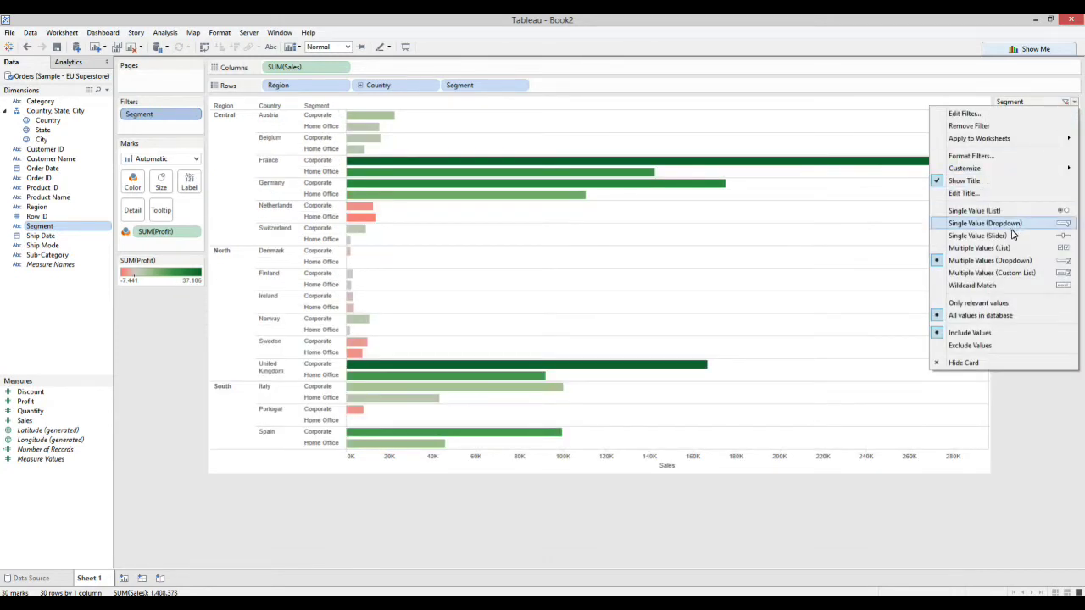
left_click(1001, 285)
left_click(1029, 119)
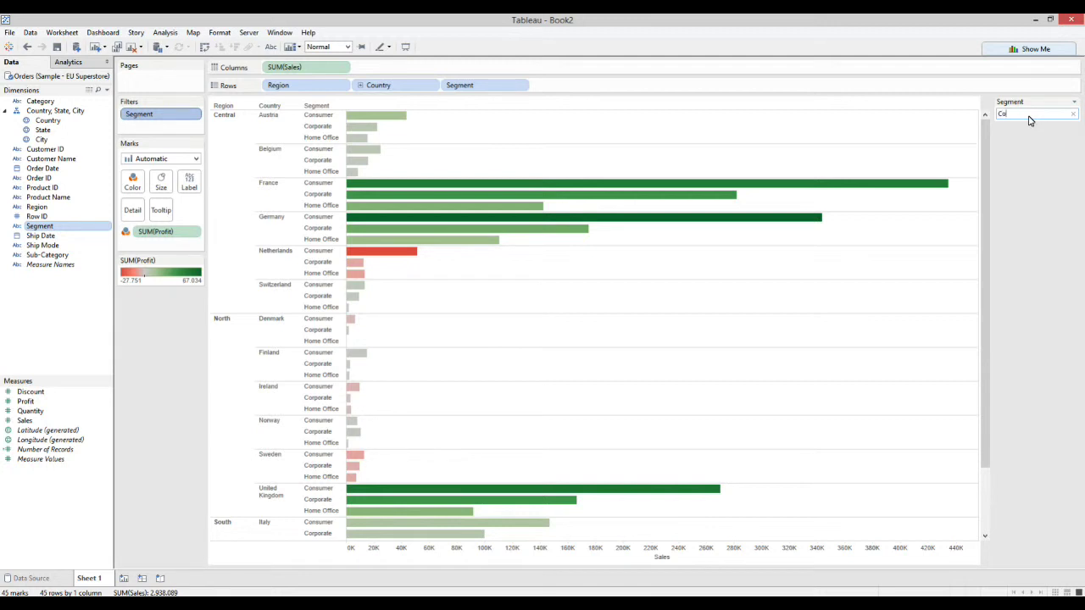
key("Return")
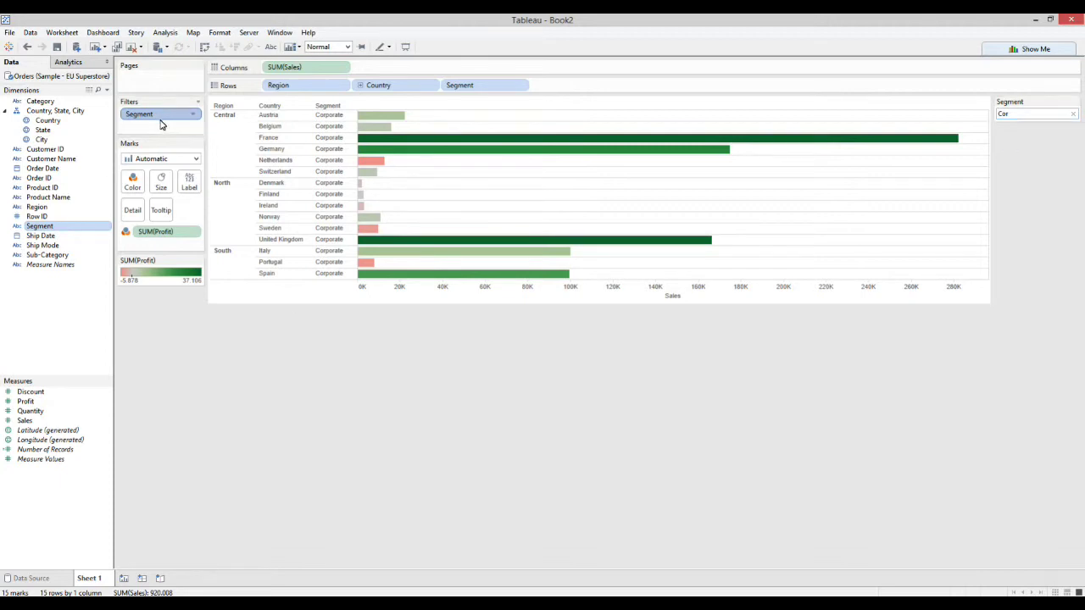
Step: Remove the Segment filter and show an interactive filter for the Sales measure
left_click_drag(161, 120, 25, 331)
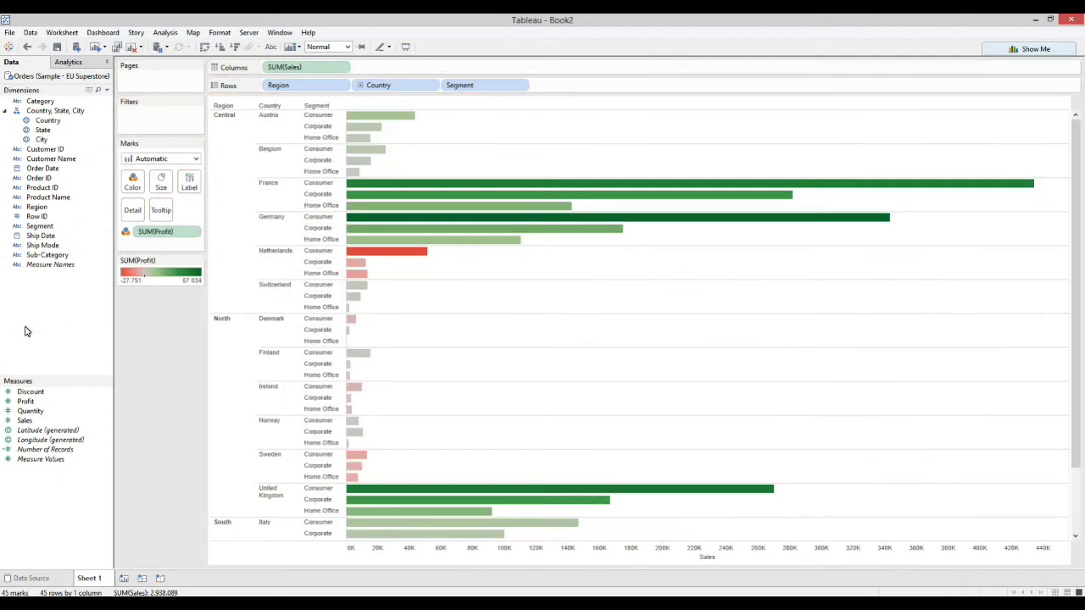
right_click(25, 420)
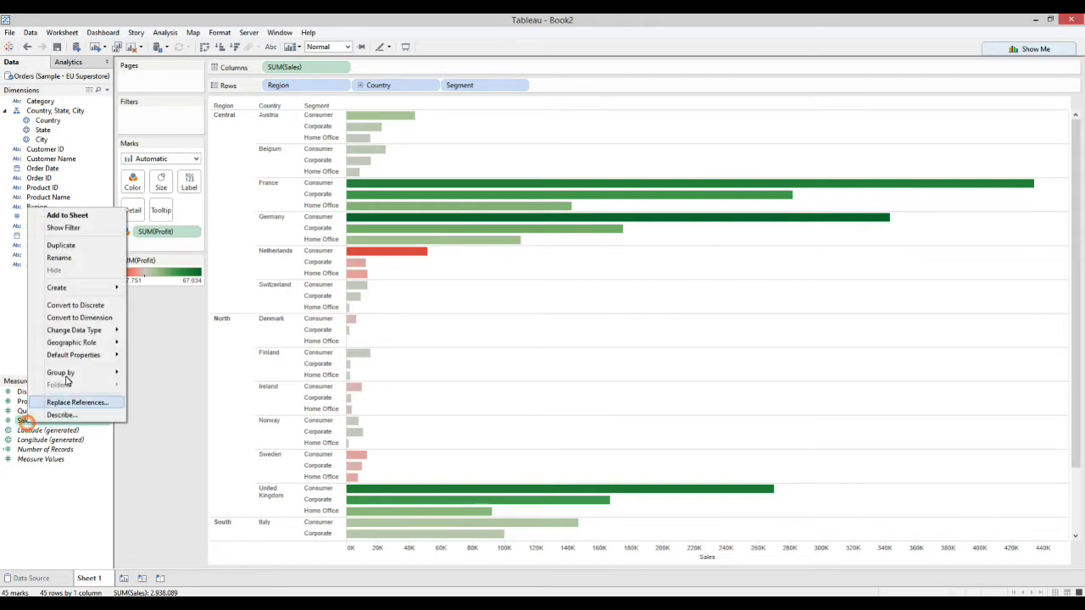
left_click(64, 228)
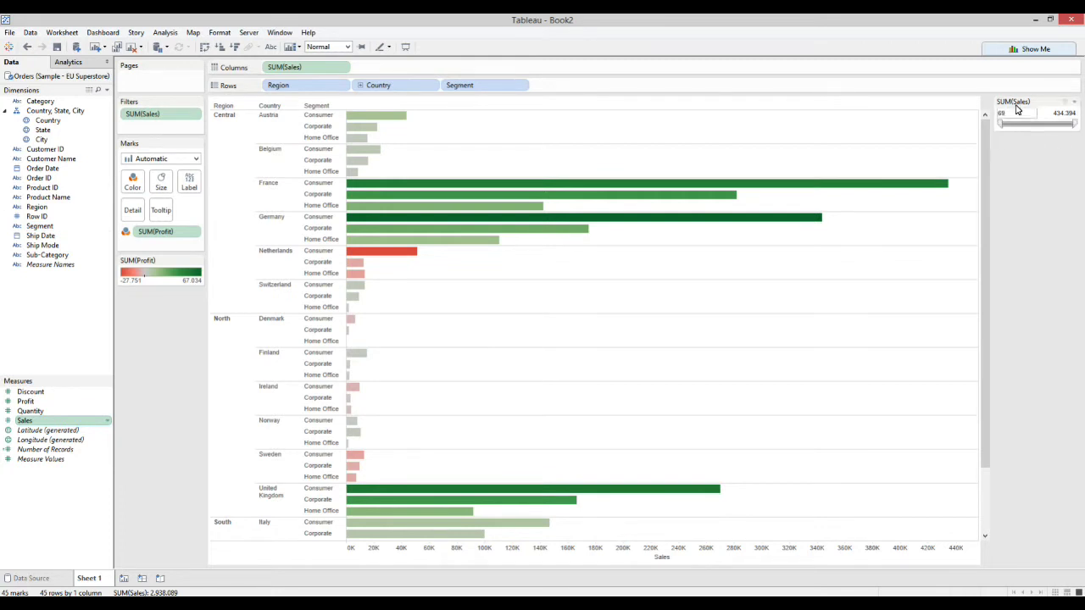
Step: Check the Sales filter's range modes and narrow its range of values to about 119.158 through 406.373
left_click(1074, 102)
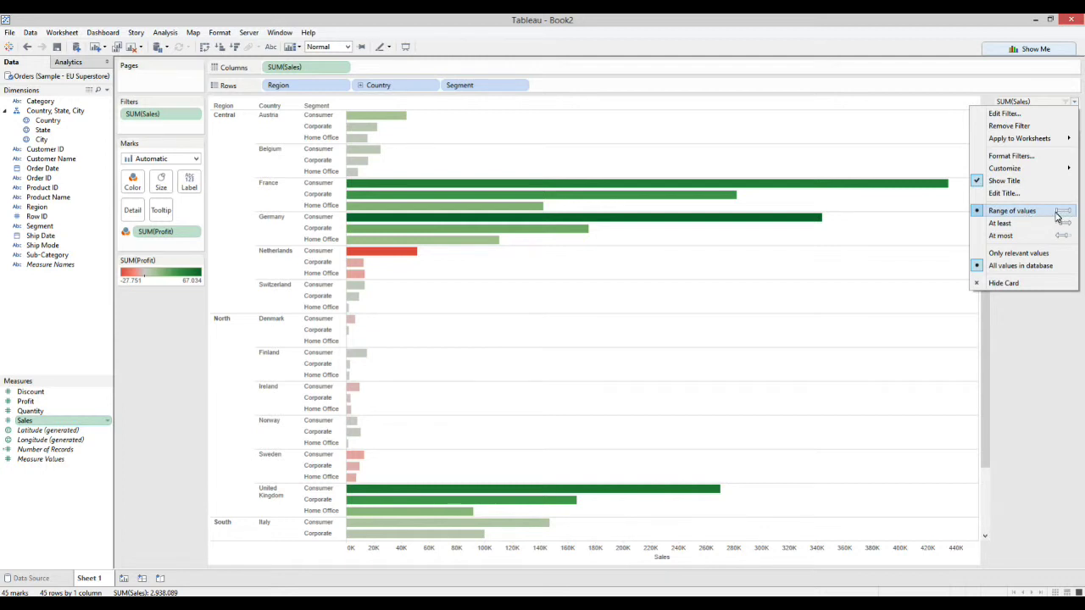
left_click(883, 44)
left_click_drag(1003, 127, 1069, 129)
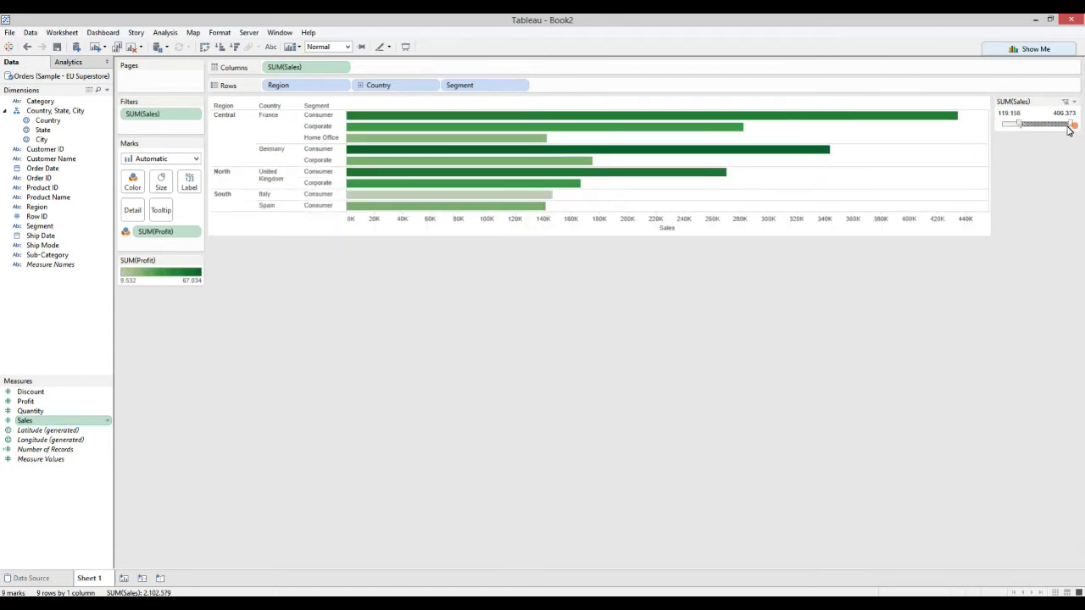
Step: Try the At least mode on the Sales filter, then use At most with an upper limit of about 427.389
left_click(1074, 101)
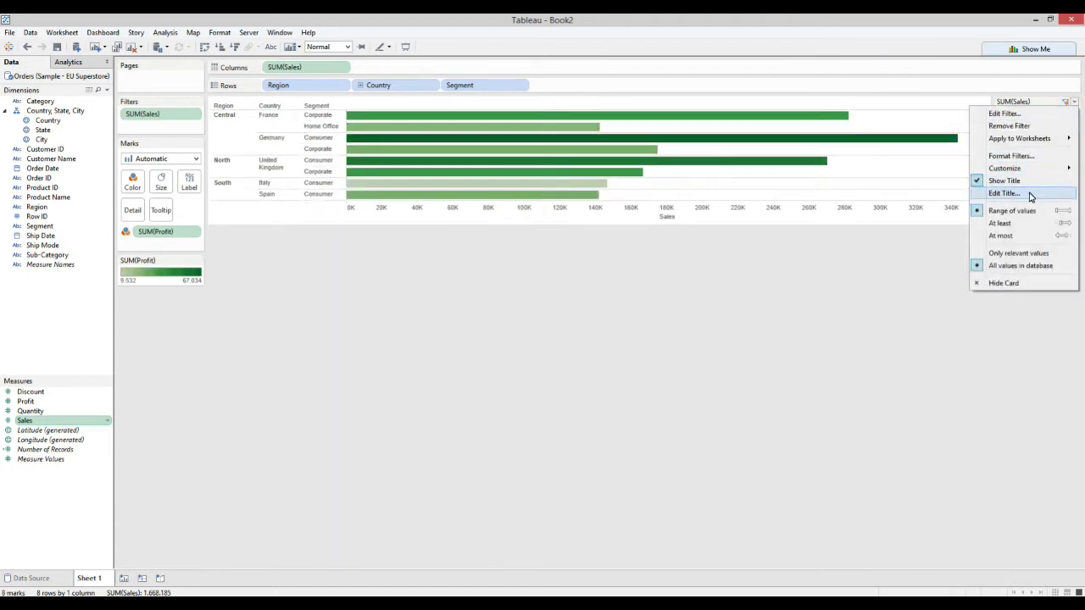
left_click(1021, 223)
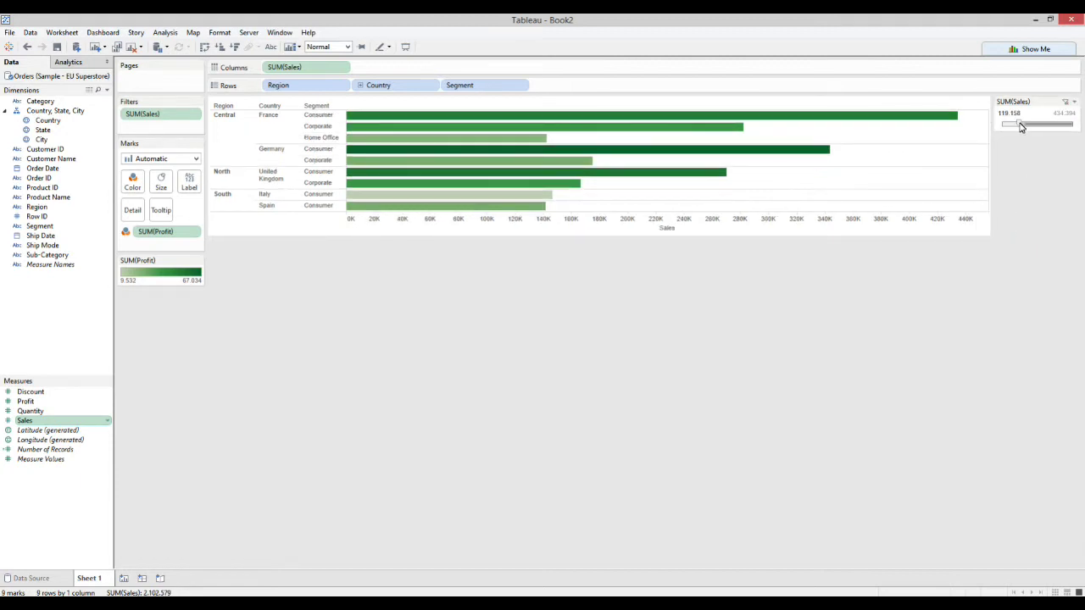
left_click(1074, 101)
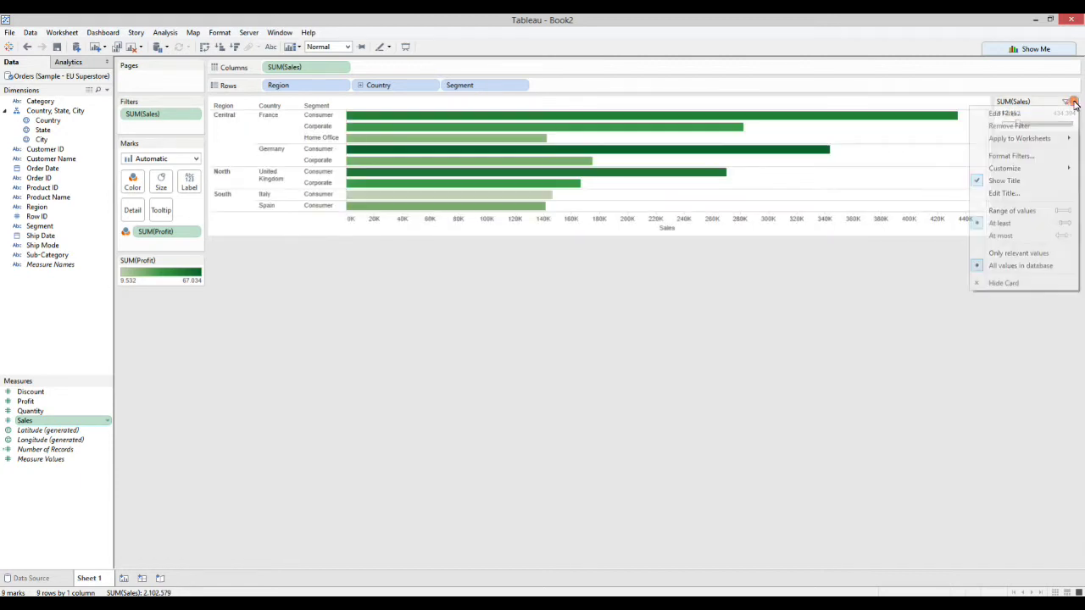
left_click(1033, 234)
left_click_drag(1076, 125, 1075, 124)
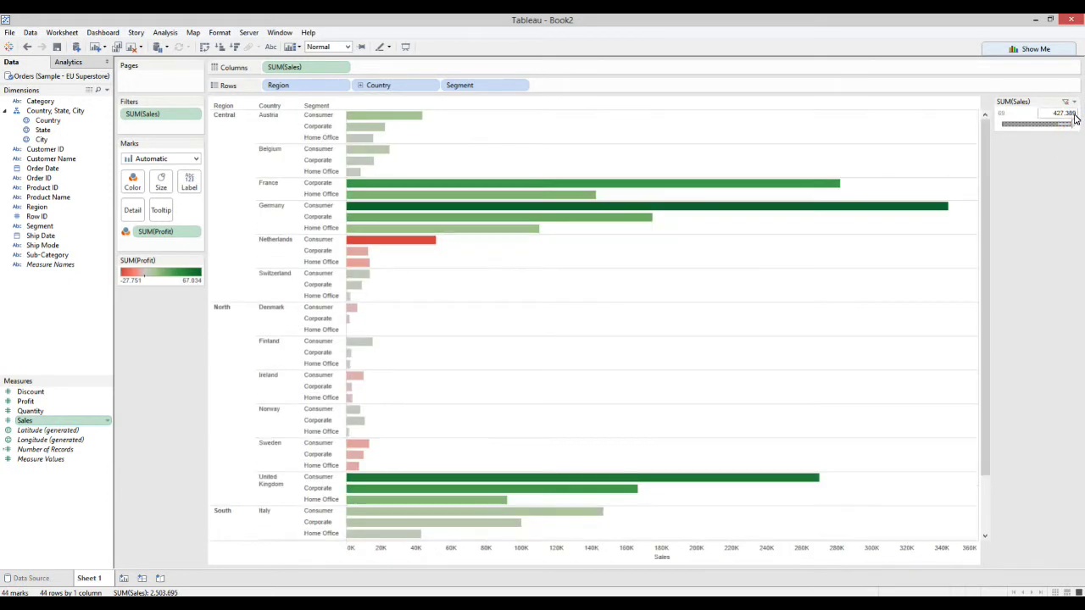
Step: Hide the readouts on the Sales filter and show them again
left_click(1074, 101)
mouse_move(1031, 172)
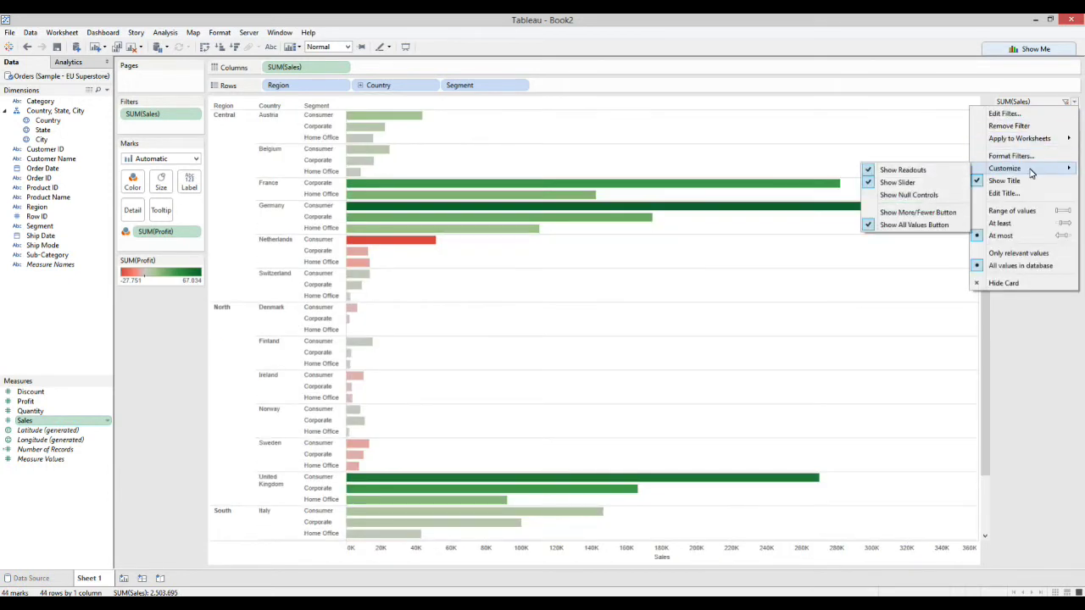
left_click(926, 174)
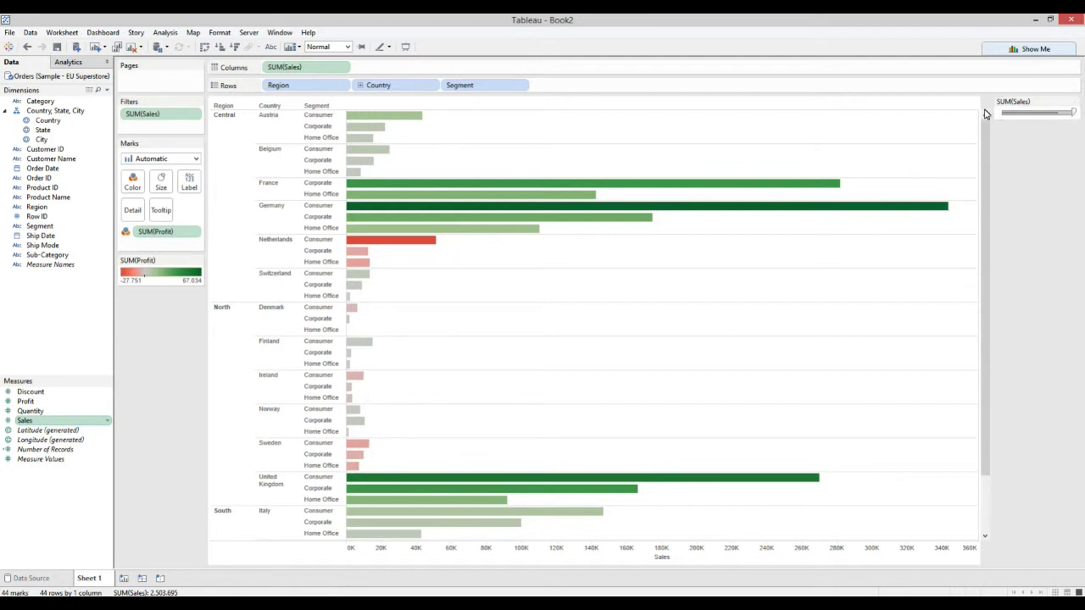
left_click(1074, 103)
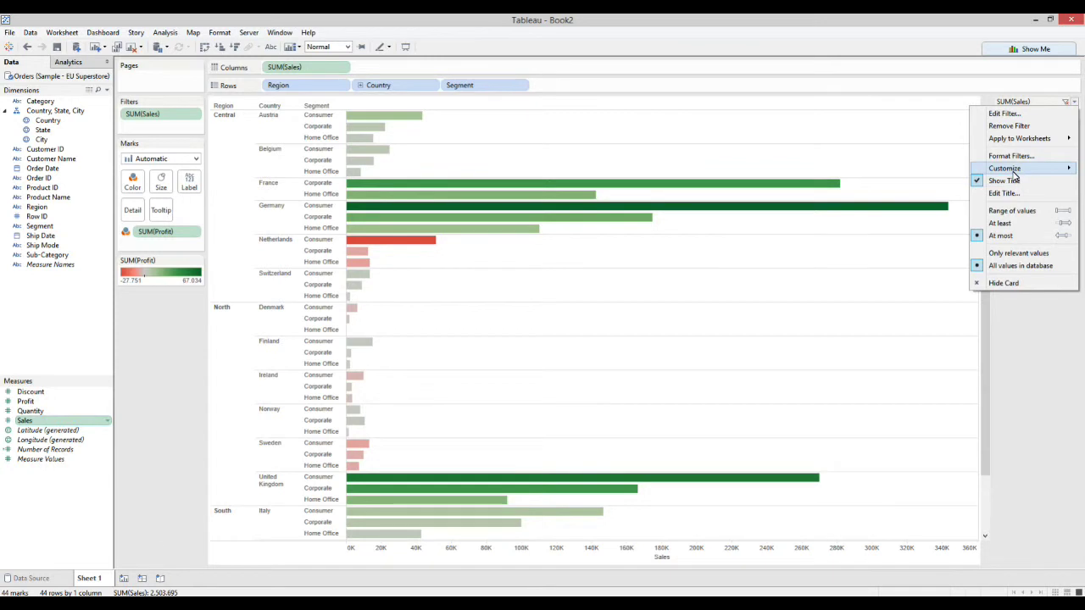
left_click(925, 171)
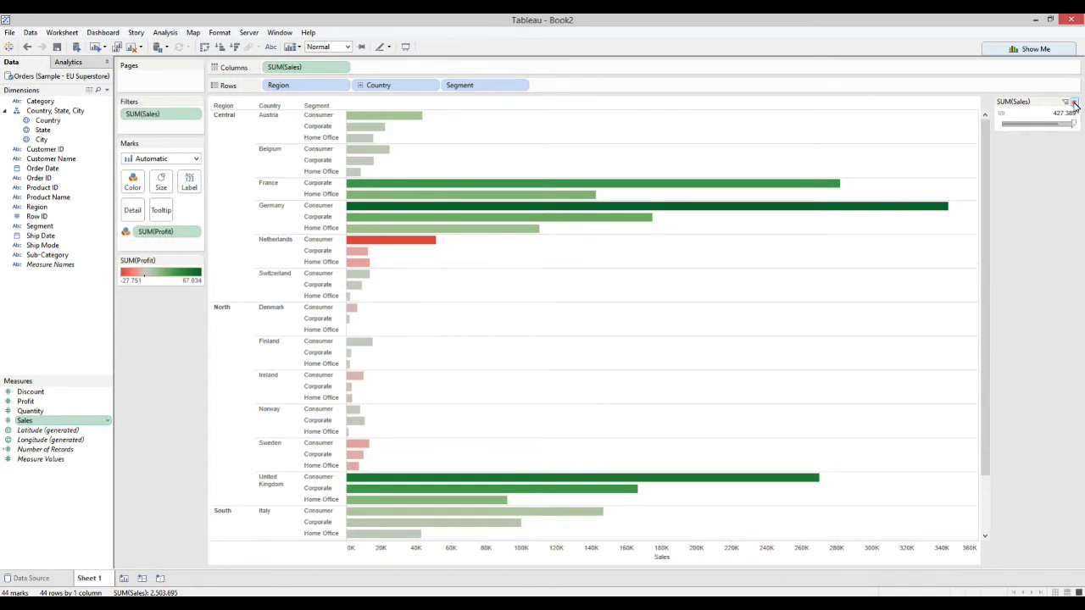
Step: Hide the Sales filter's slider and set its maximum value to 300
left_click(1074, 103)
mouse_move(1015, 174)
left_click(908, 180)
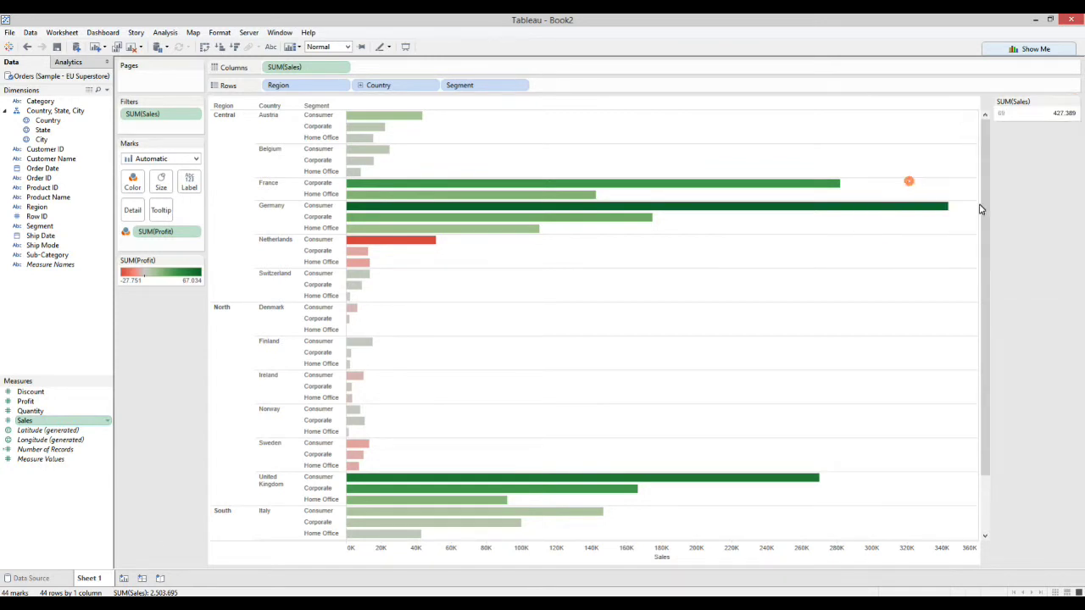
left_click(1061, 113)
type("300")
key("Return")
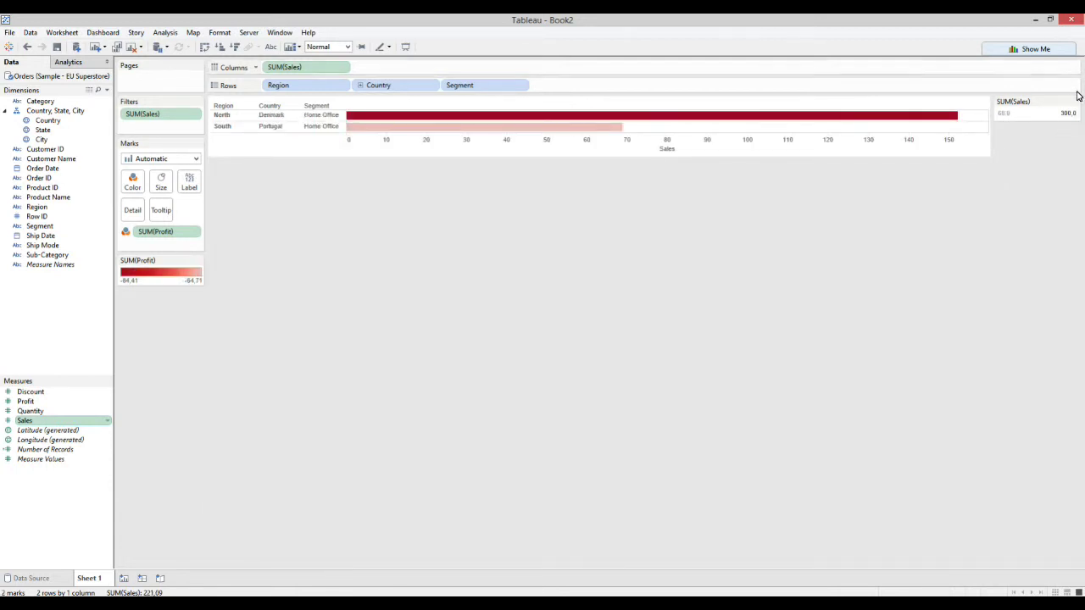
Step: Remove the Sales filter from the worksheet
left_click(1075, 100)
left_click(525, 271)
left_click_drag(169, 116, 8, 341)
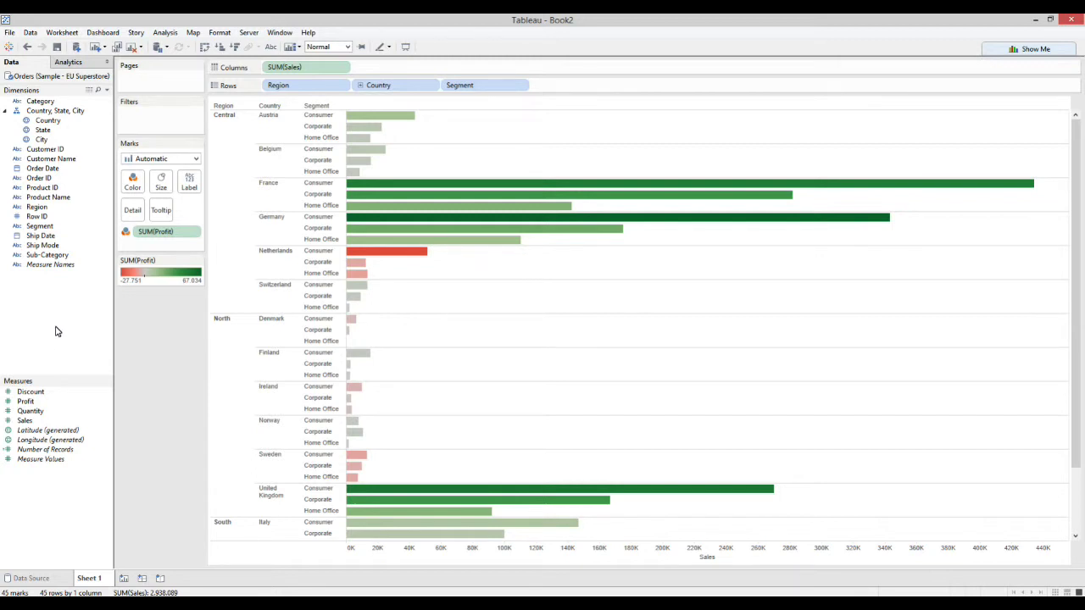
Step: Replace Segment with Product Name in the rows, adding all of its members
left_click_drag(499, 84, 57, 335)
left_click_drag(49, 197, 501, 90)
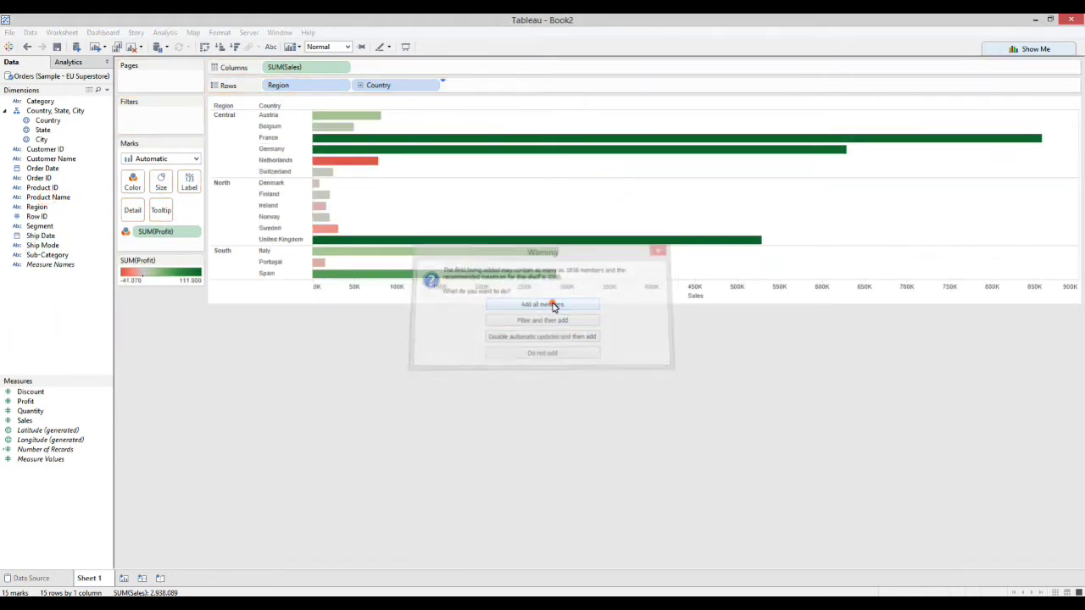
left_click(552, 306)
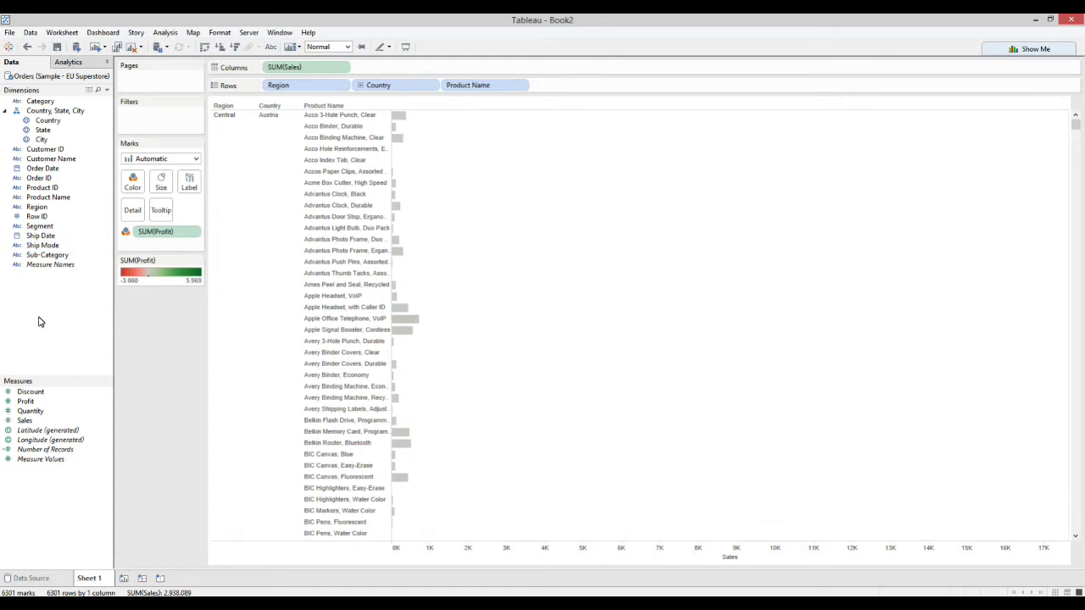
Step: Add Product Name as a filter and look through its Wildcard, Condition and Top settings
left_click_drag(48, 196, 159, 115)
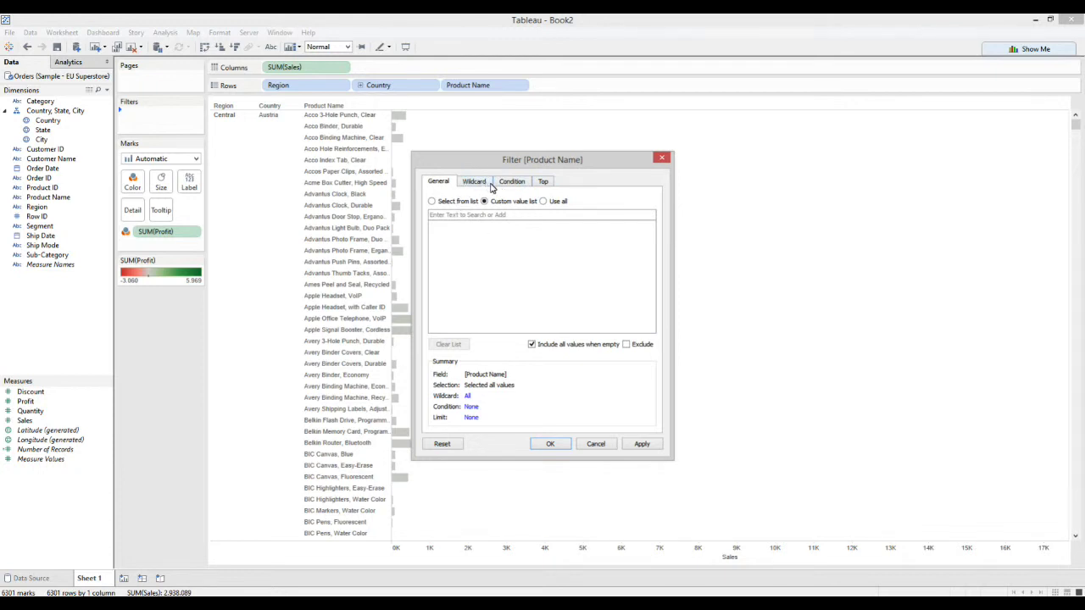
left_click(479, 184)
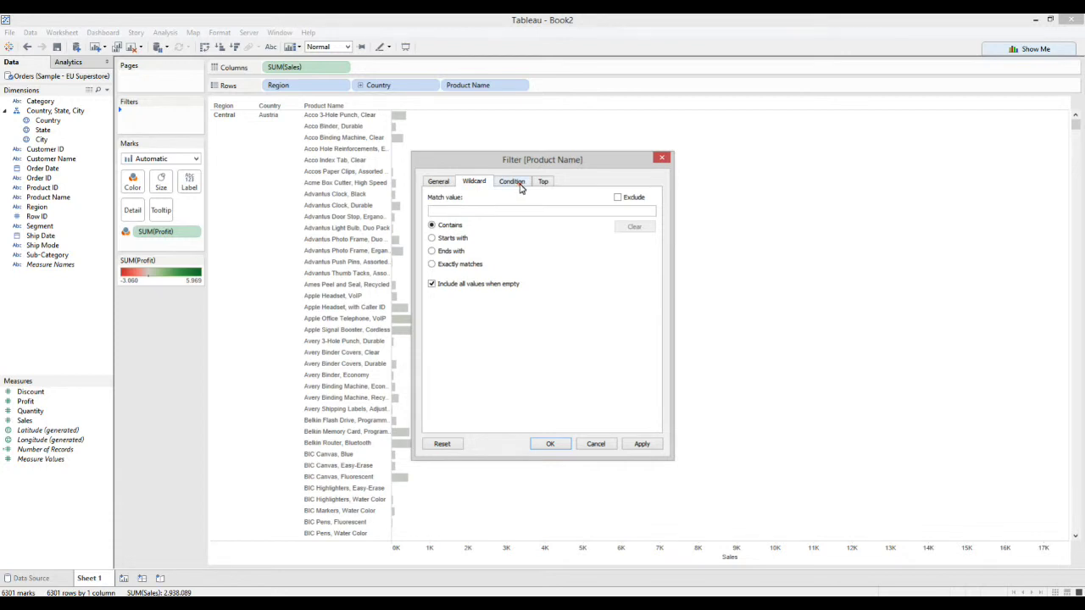
left_click(521, 185)
left_click(545, 182)
left_click(445, 184)
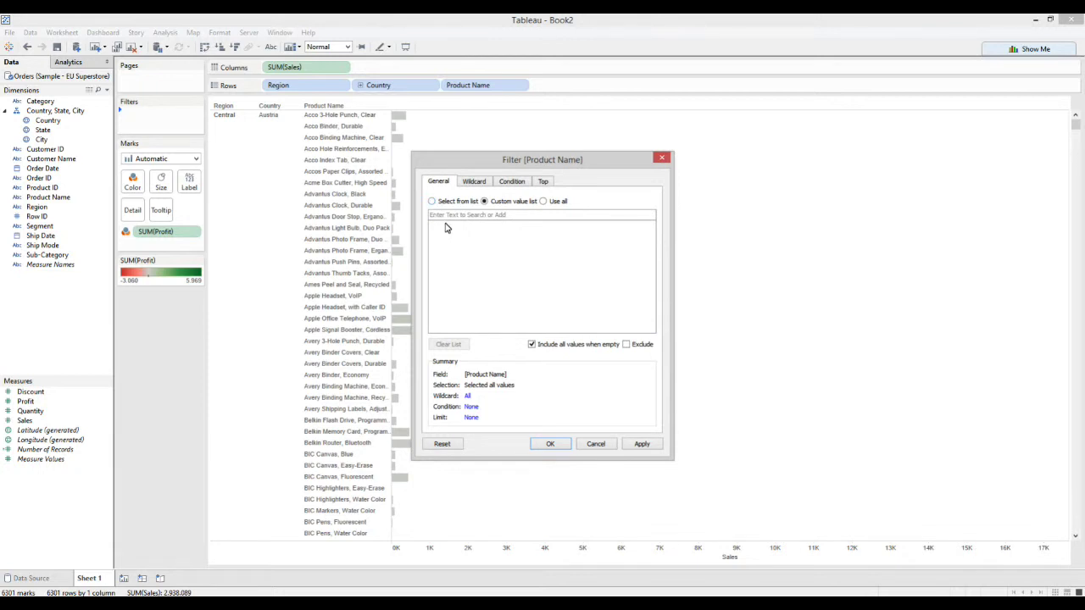
Step: Switch the Product Name filter to selecting from a list, try selecting all products, and leave none selected
left_click(431, 201)
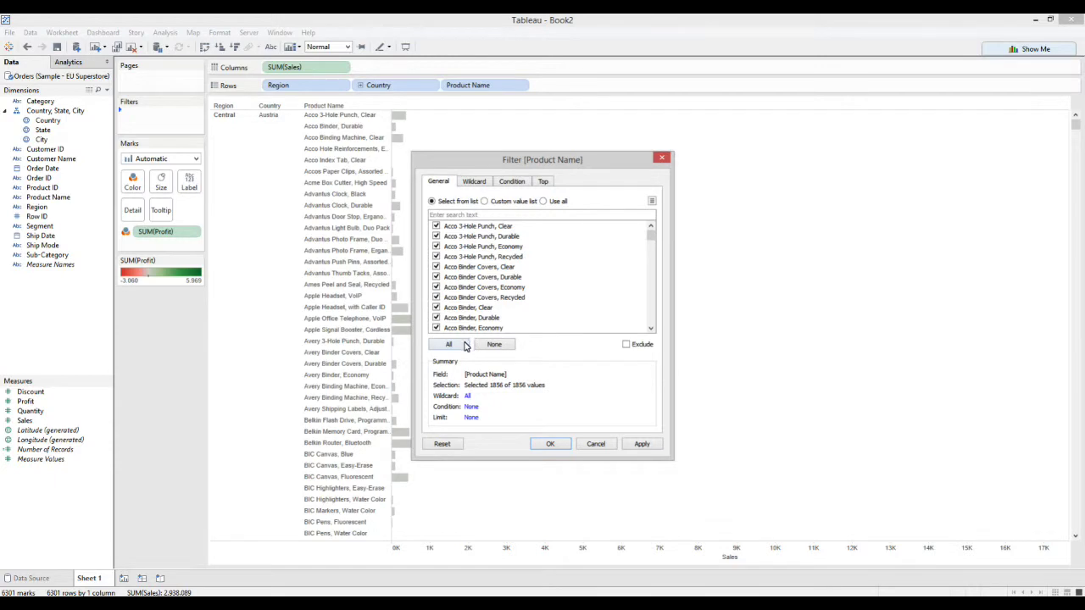
left_click(500, 348)
left_click(448, 344)
left_click(499, 346)
Step: Search the product list for "Xerox", select all matching products and clear the search
left_click(492, 215)
type("x")
key("BackSpace")
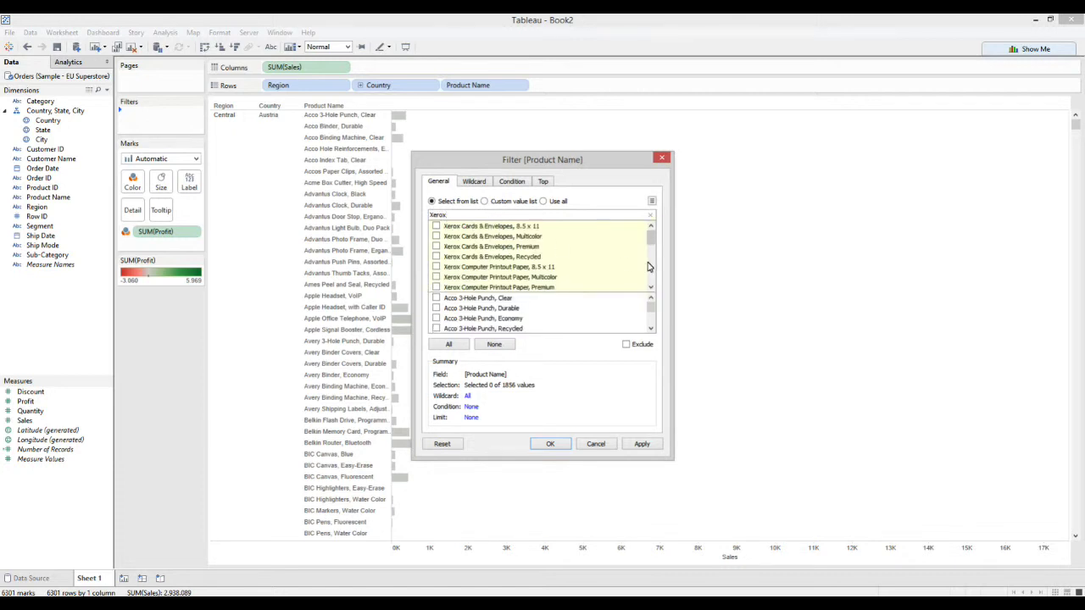
mouse_move(650, 235)
left_mouse_down()
mouse_move(650, 264)
mouse_move(649, 229)
left_mouse_up()
left_click(452, 345)
left_click(650, 214)
left_click_drag(653, 240, 645, 218)
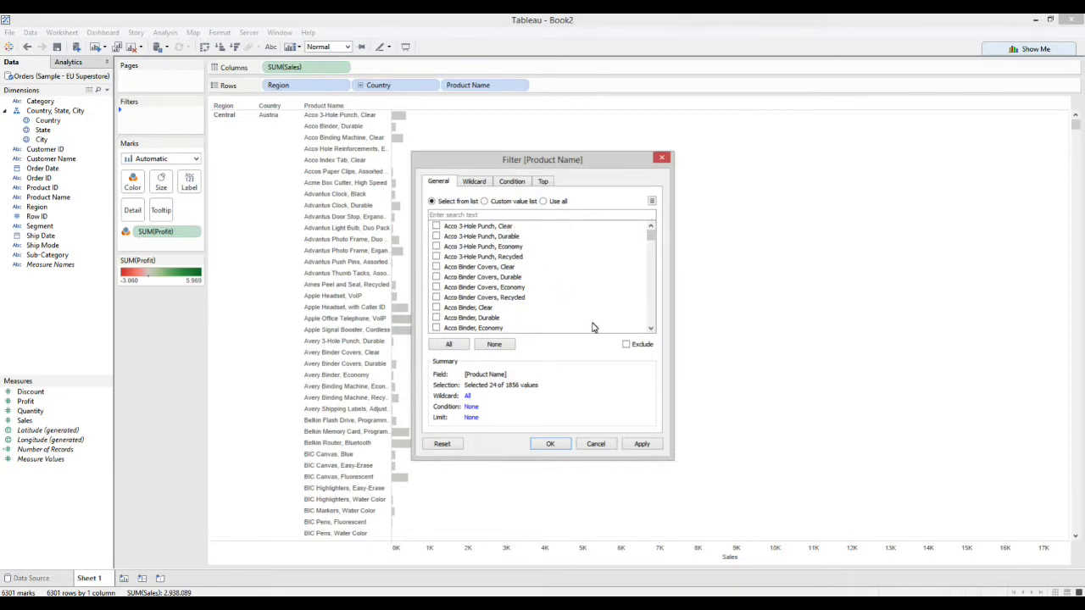
Step: Try excluding the selected Xerox products, check them at the end of the list and clear the selection
left_click(626, 345)
left_click_drag(652, 236, 654, 316)
left_click(651, 328)
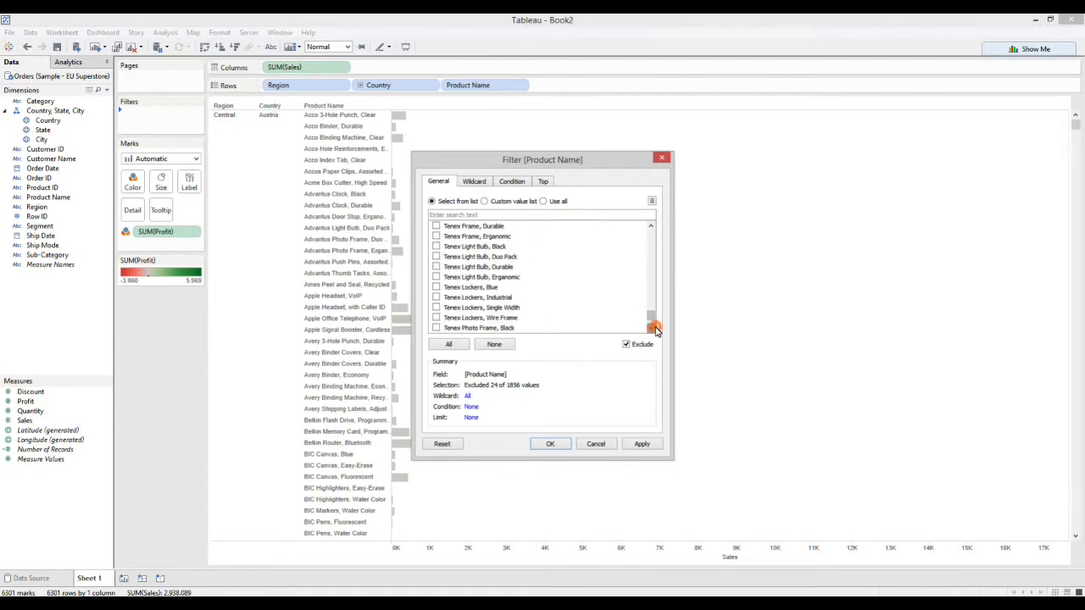
left_click_drag(654, 330, 654, 330)
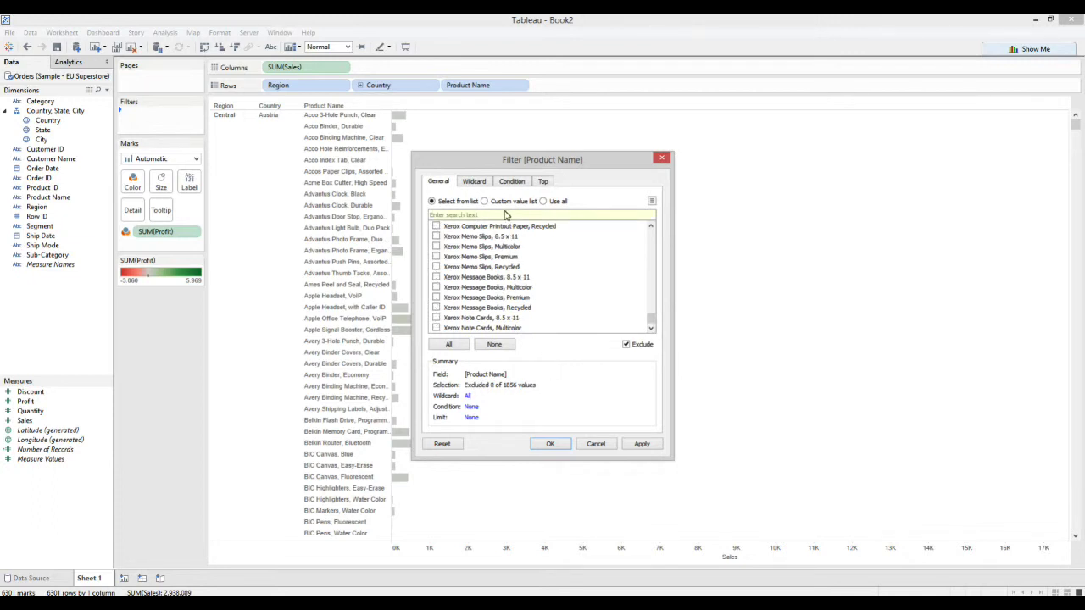
Step: Filter the products to names containing "color" and widen the Product Name column until the full names fit
left_click(481, 183)
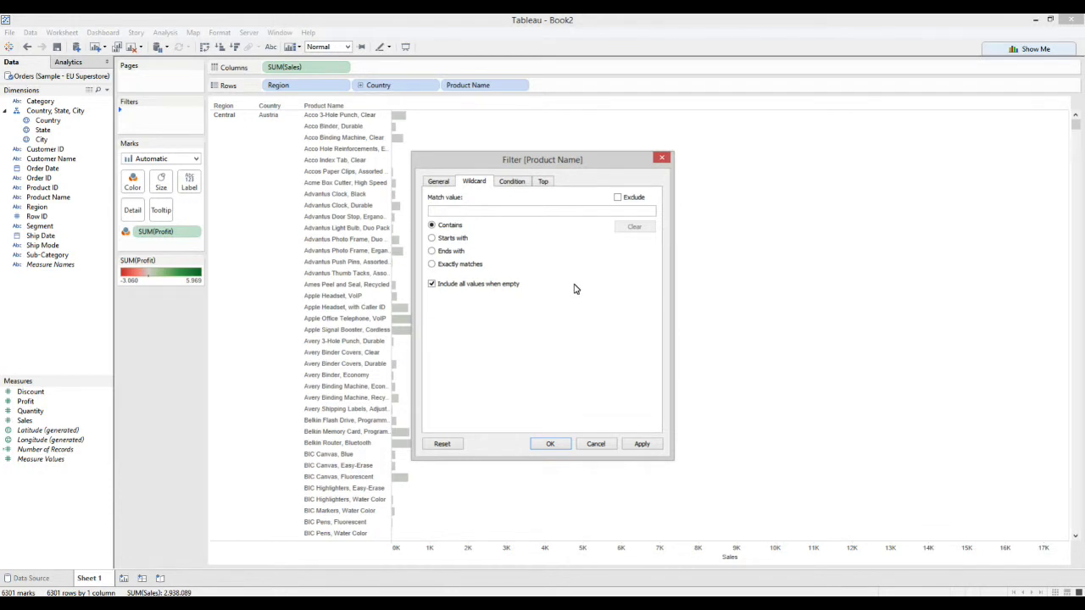
left_click(480, 211)
type("colors")
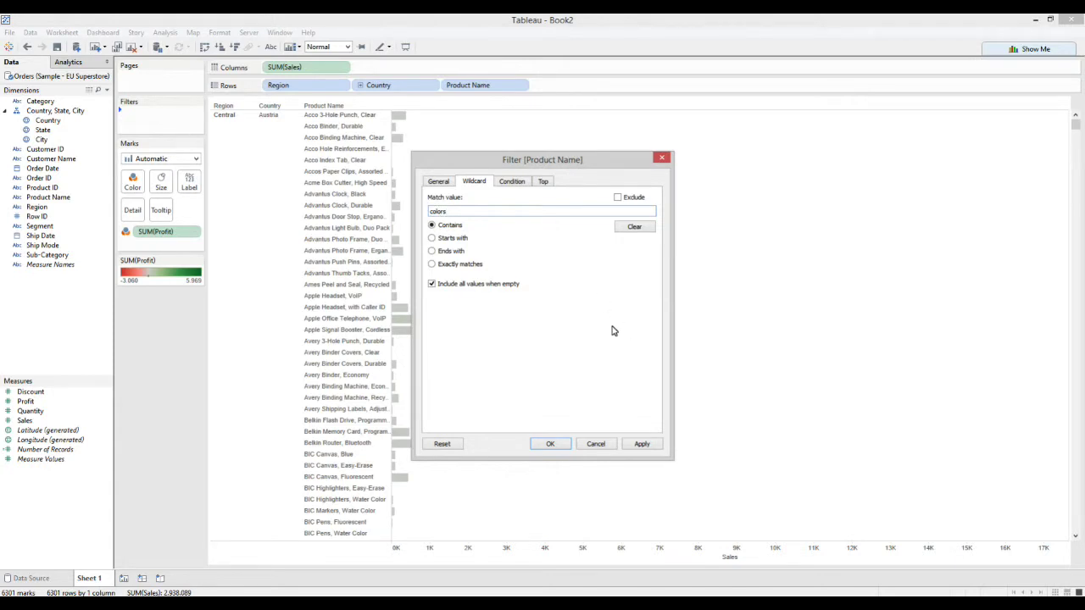
left_click(641, 444)
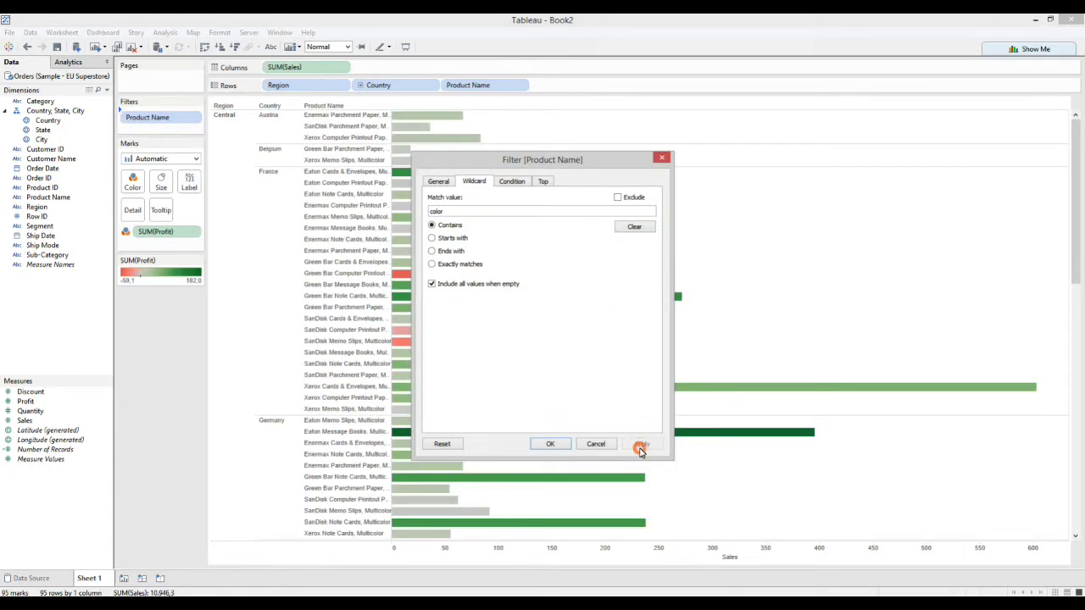
left_click(550, 444)
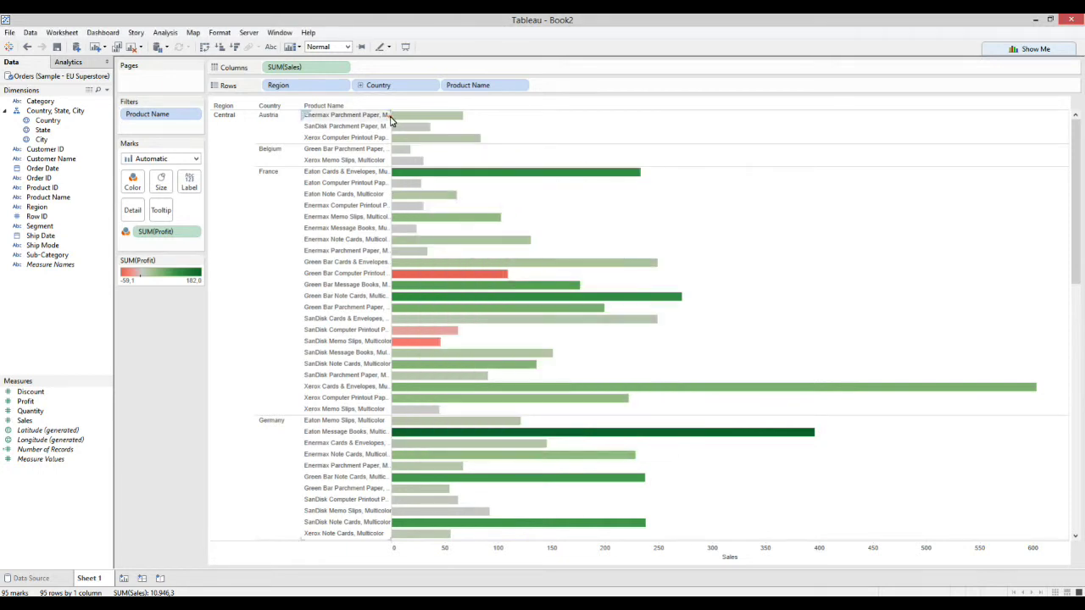
left_click_drag(389, 114, 473, 121)
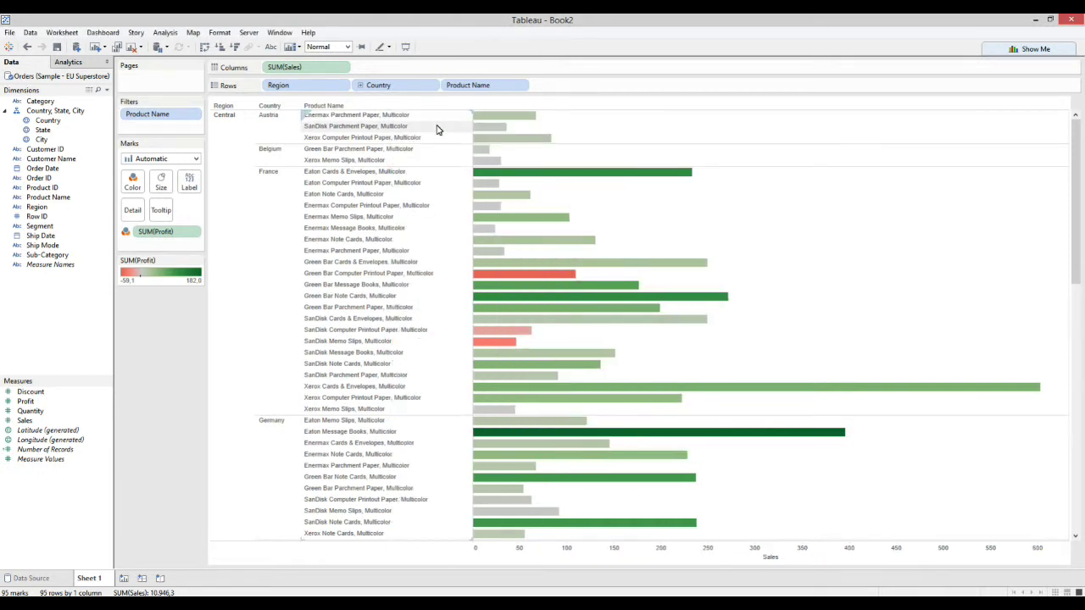
Step: Edit the Product Name filter so that its wildcard keeps only names starting with "X", and apply it
right_click(146, 119)
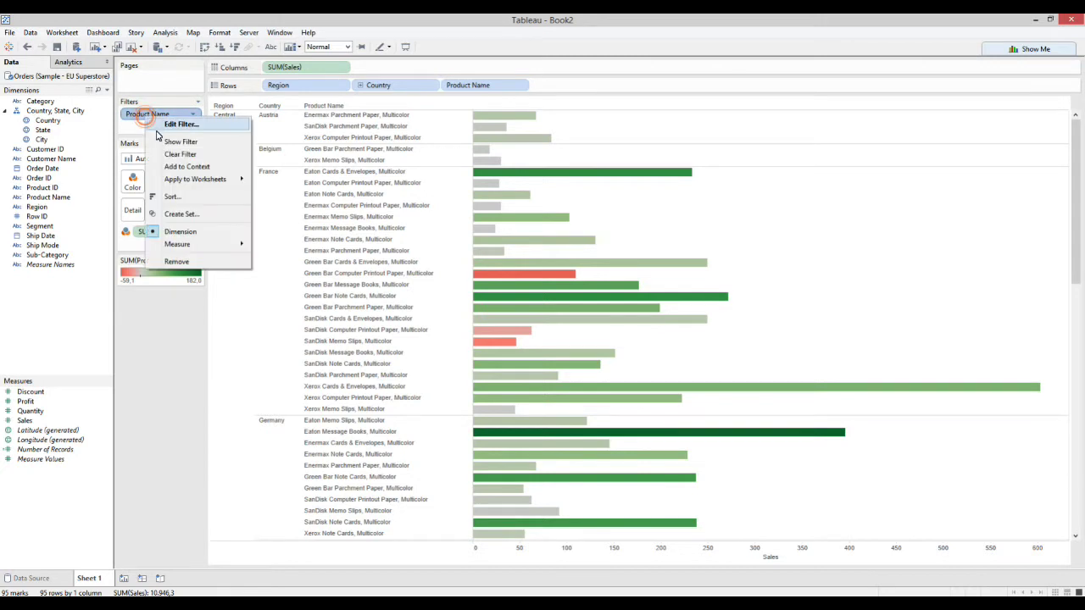
left_click(165, 127)
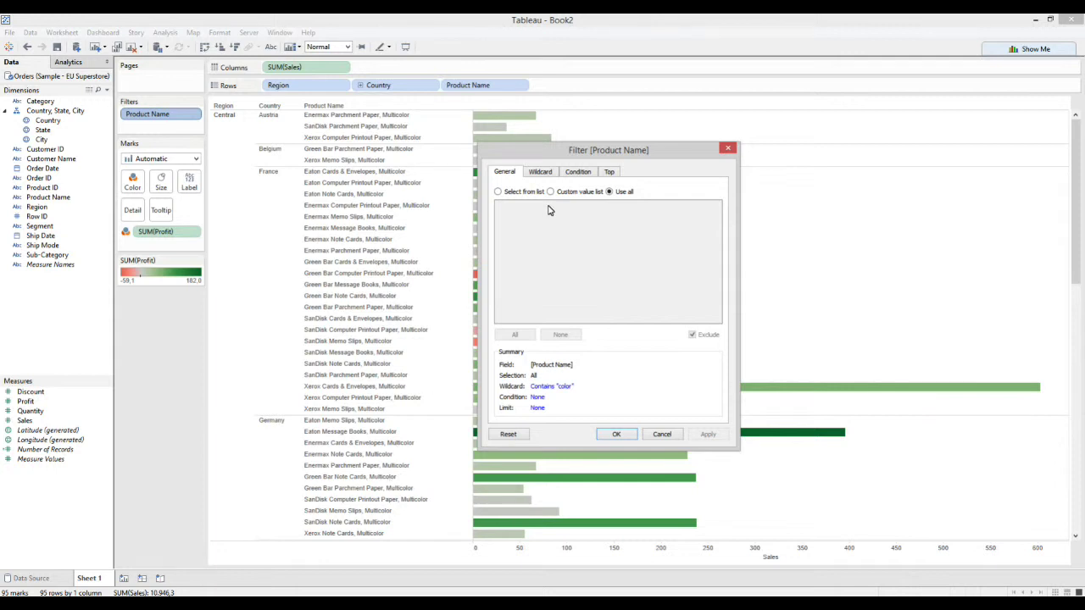
left_click(545, 173)
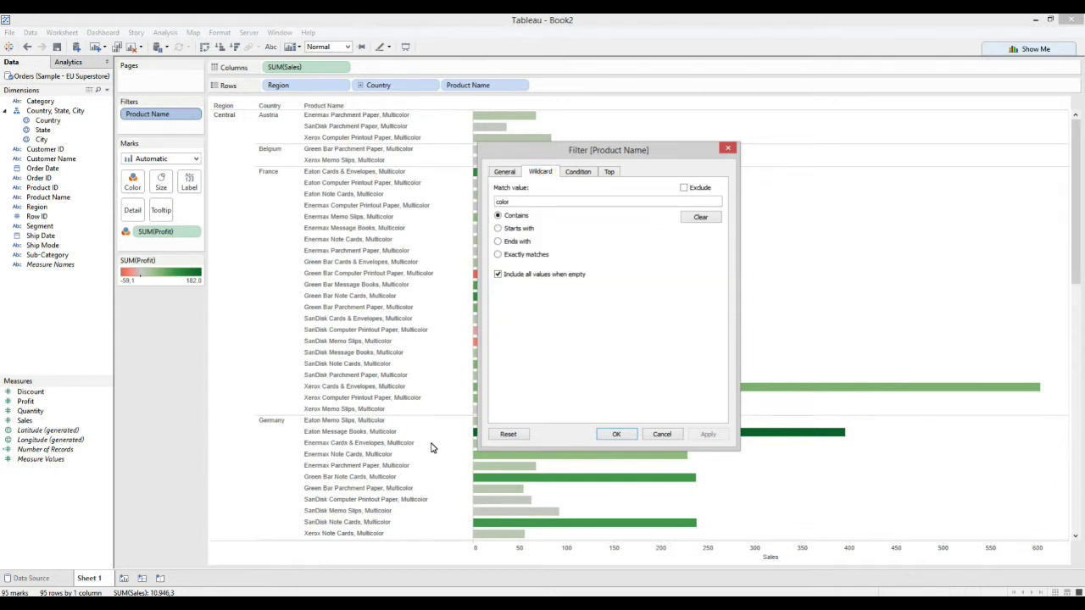
left_click(523, 205)
left_click(498, 228)
double_click(542, 201)
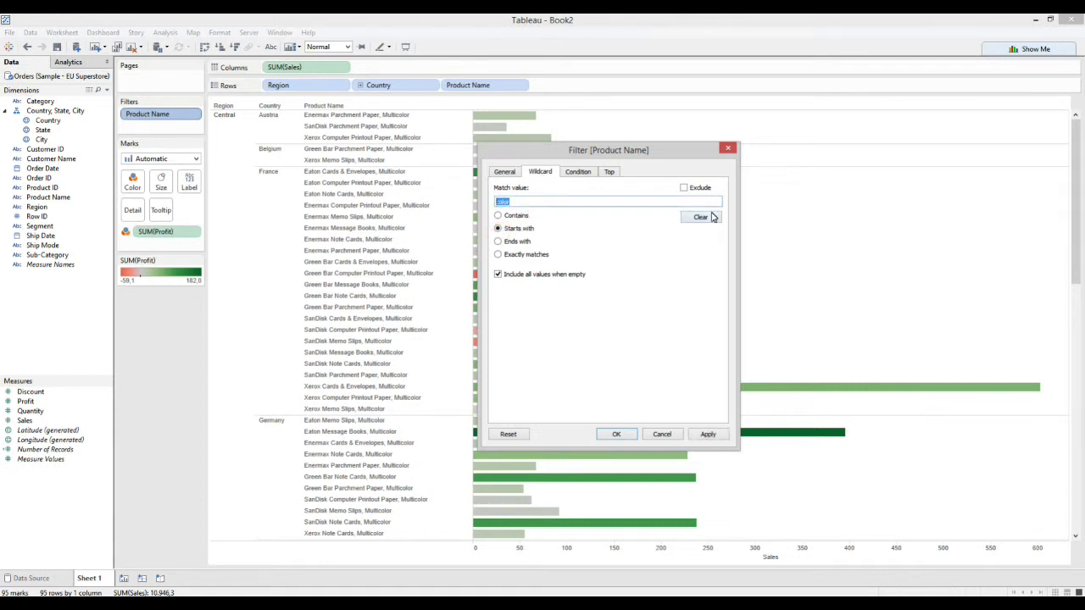
type("x")
left_click(709, 434)
Step: Replace the wildcard's starting value with a lowercase "x" and apply the filter
left_click(506, 203)
left_click_drag(508, 202, 494, 203)
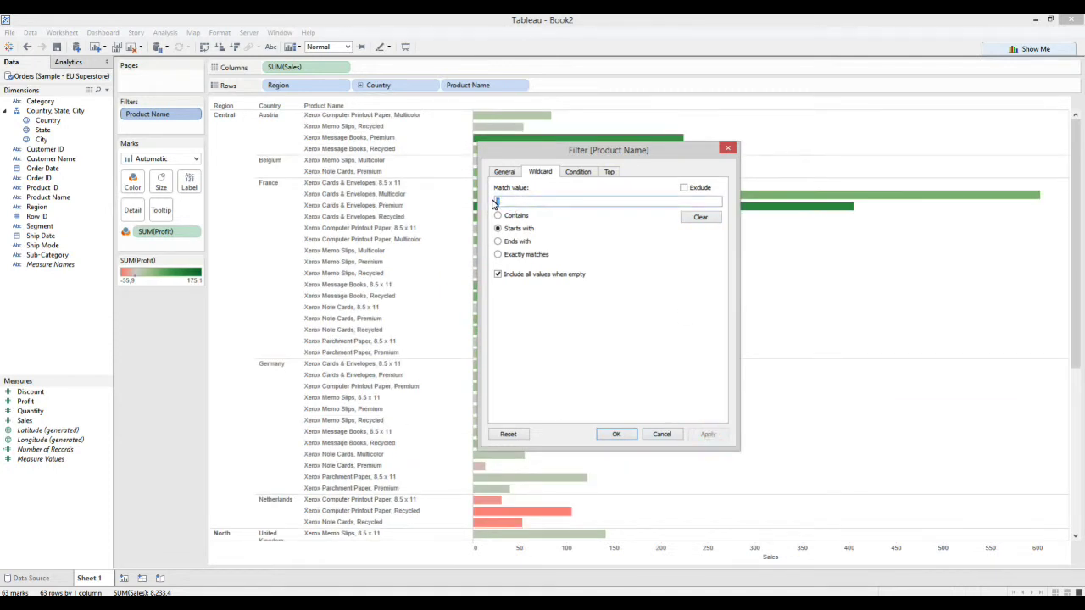
type("x")
left_click(710, 435)
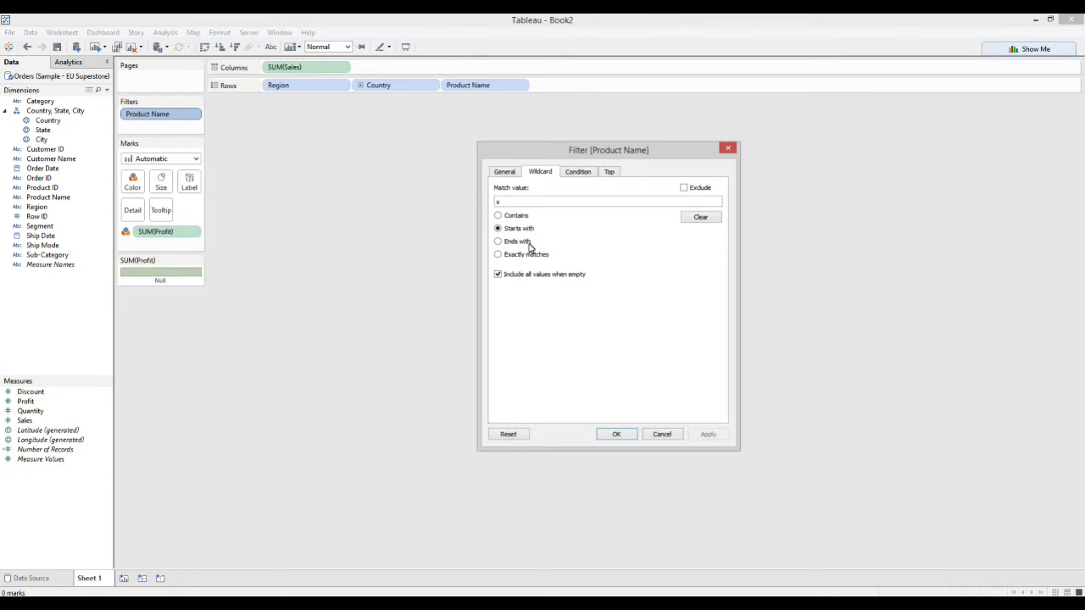
Step: Change the wildcard to names ending with "less" and apply the filter
left_click(516, 243)
double_click(497, 201)
key("BackSpace")
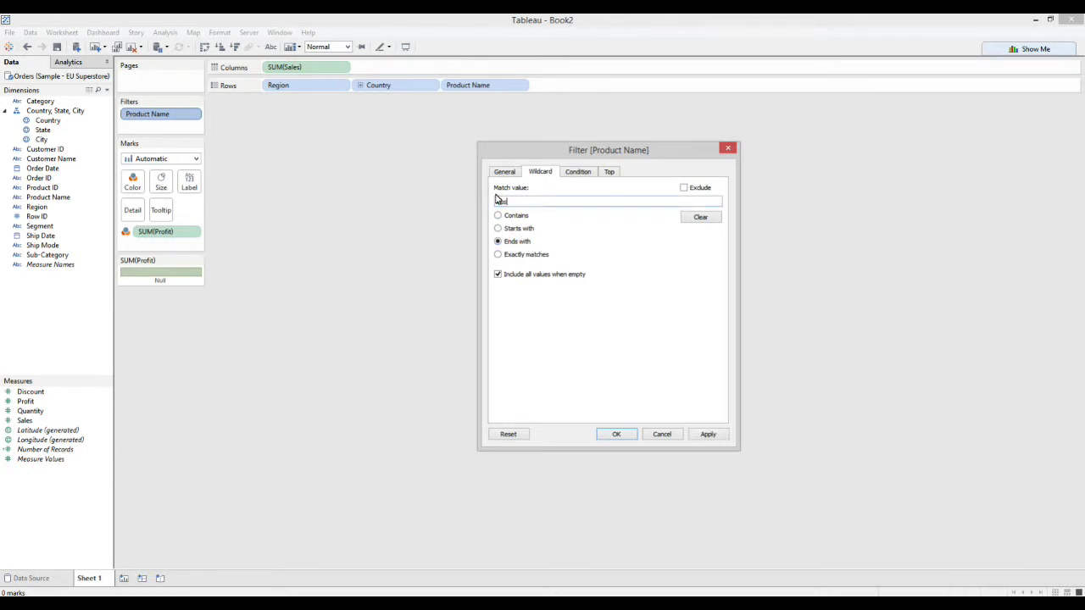
left_click(717, 435)
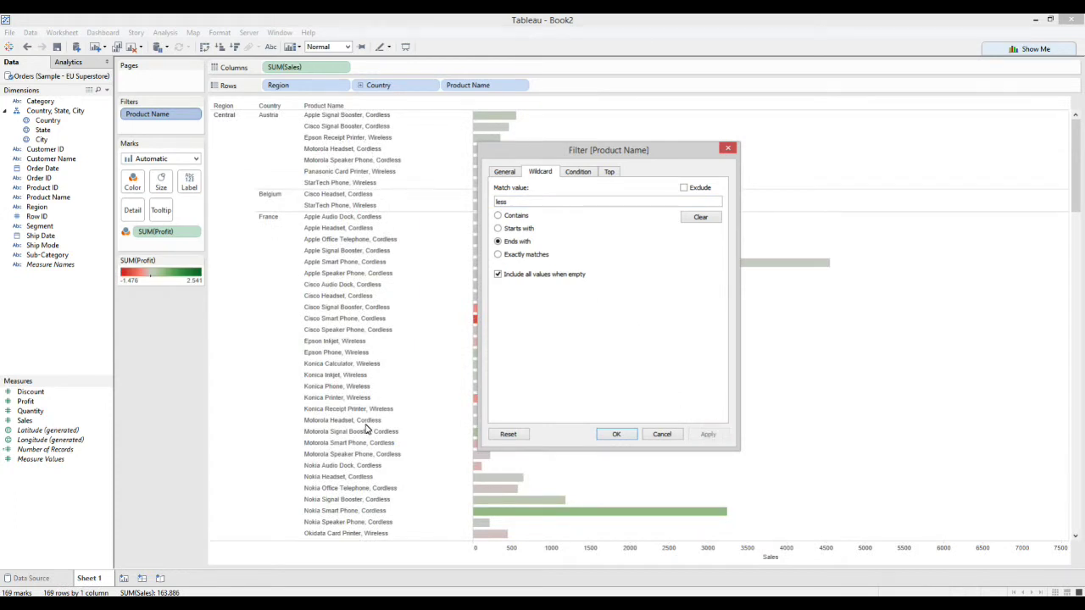
Step: Set the wildcard to exact matching and apply it with "Konica", followed by "Konica Calculator, Wireless"
left_click(526, 254)
double_click(506, 202)
key("Delete")
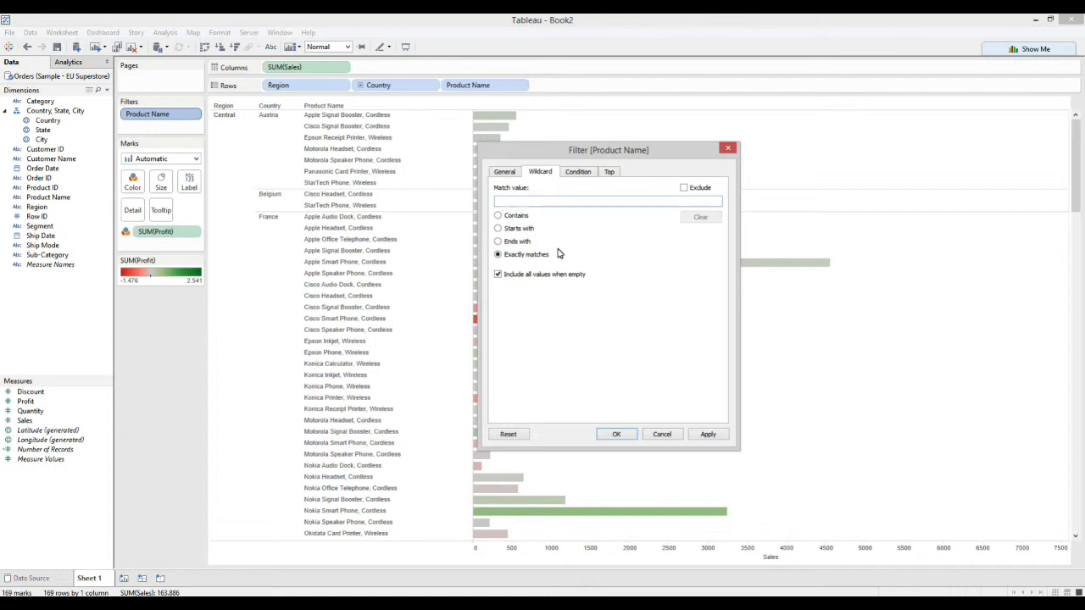
type("Konica")
left_click(708, 433)
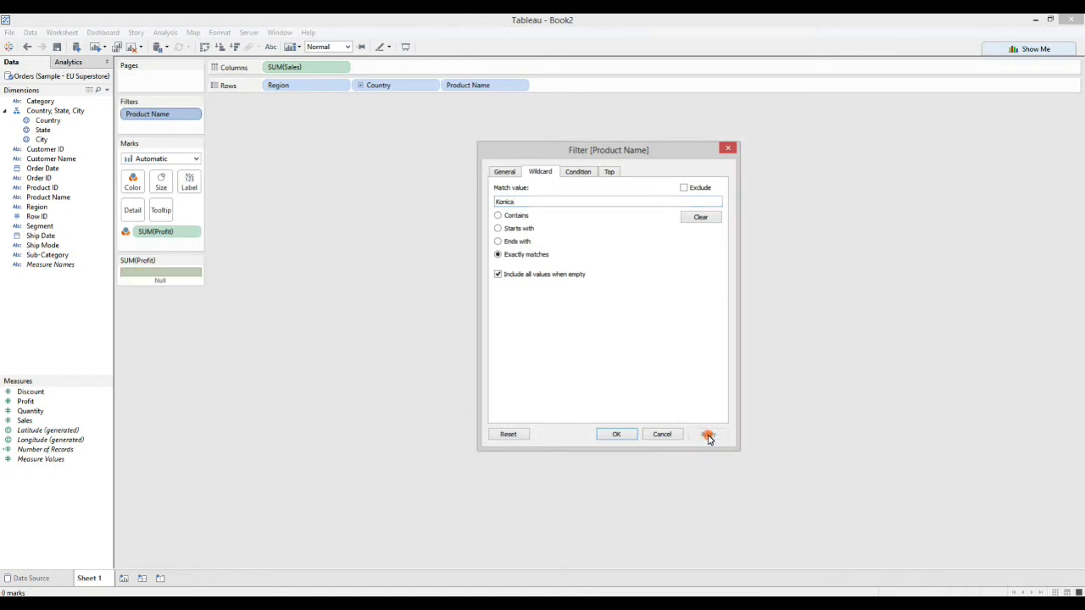
left_click(550, 202)
left_click(708, 434)
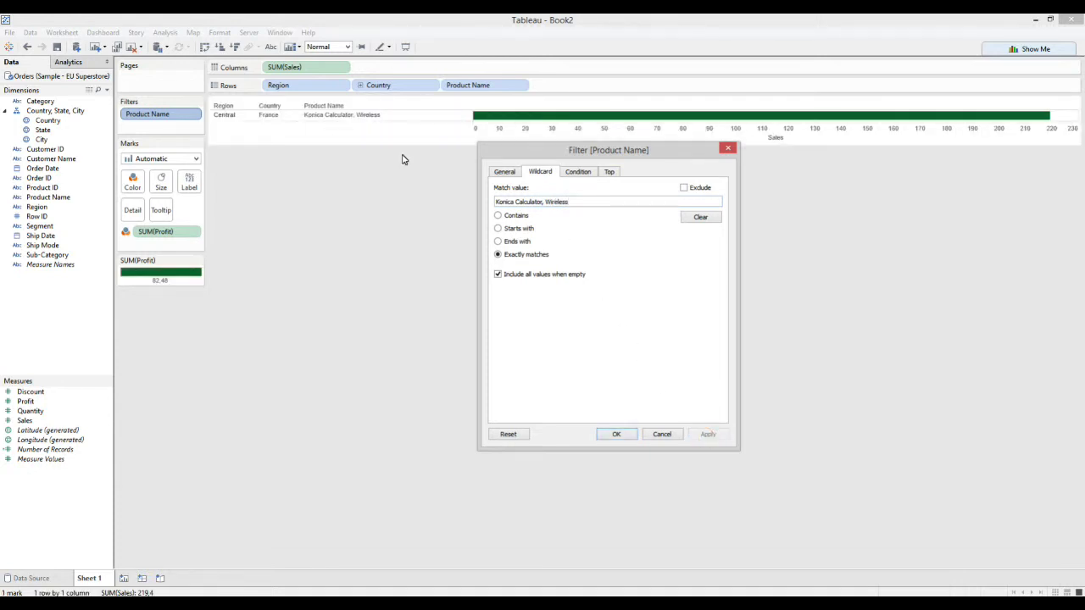
Step: Switch the wildcard's Exclude option on and off, empty the match value and apply the filter
left_click(685, 188)
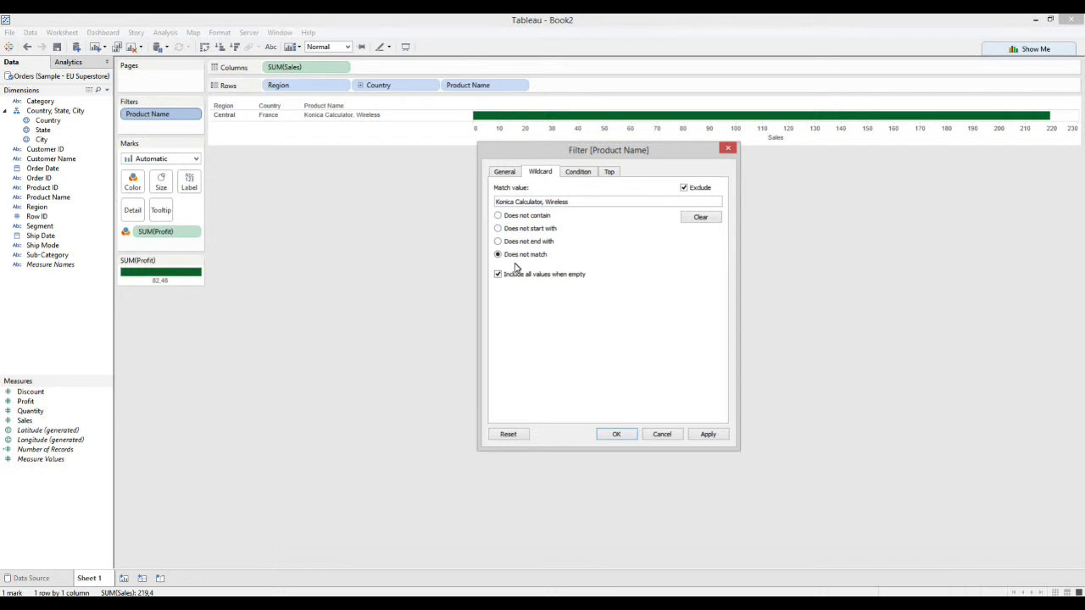
left_click(684, 187)
left_click_drag(575, 202, 479, 205)
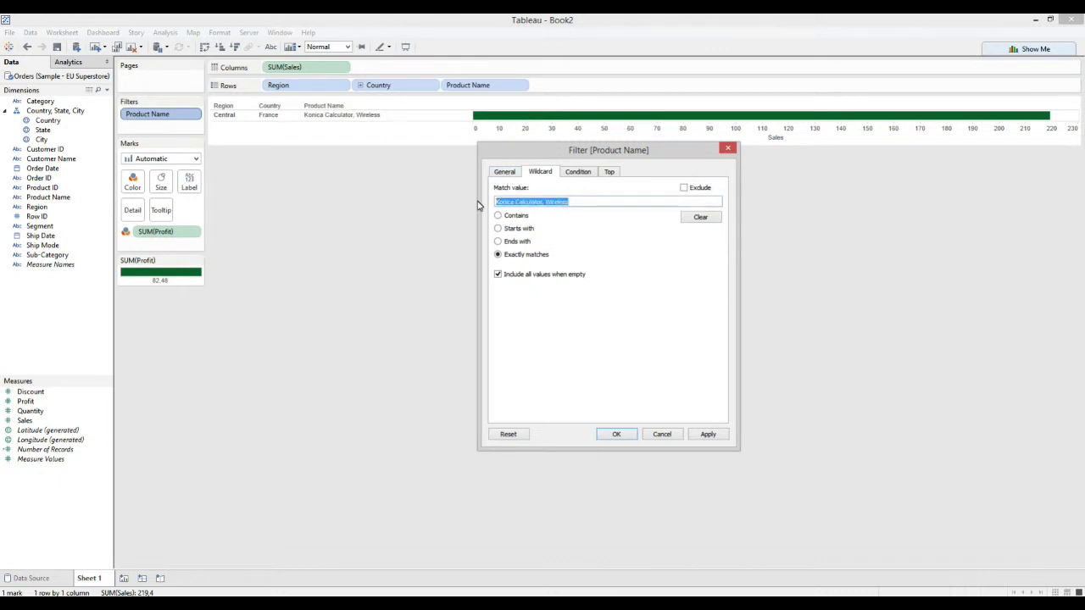
key("BackSpace")
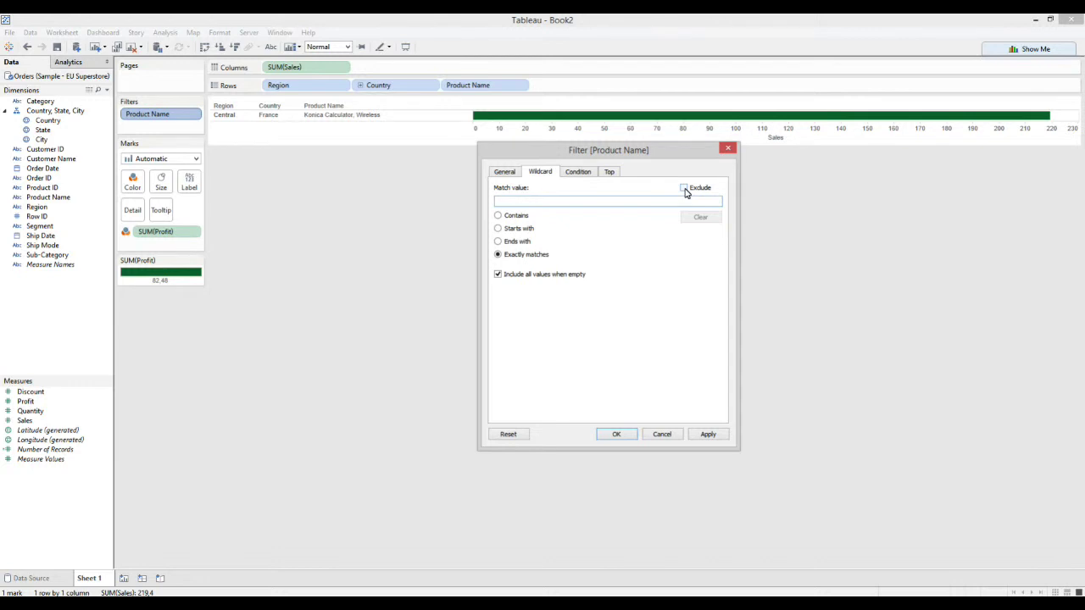
left_click(705, 434)
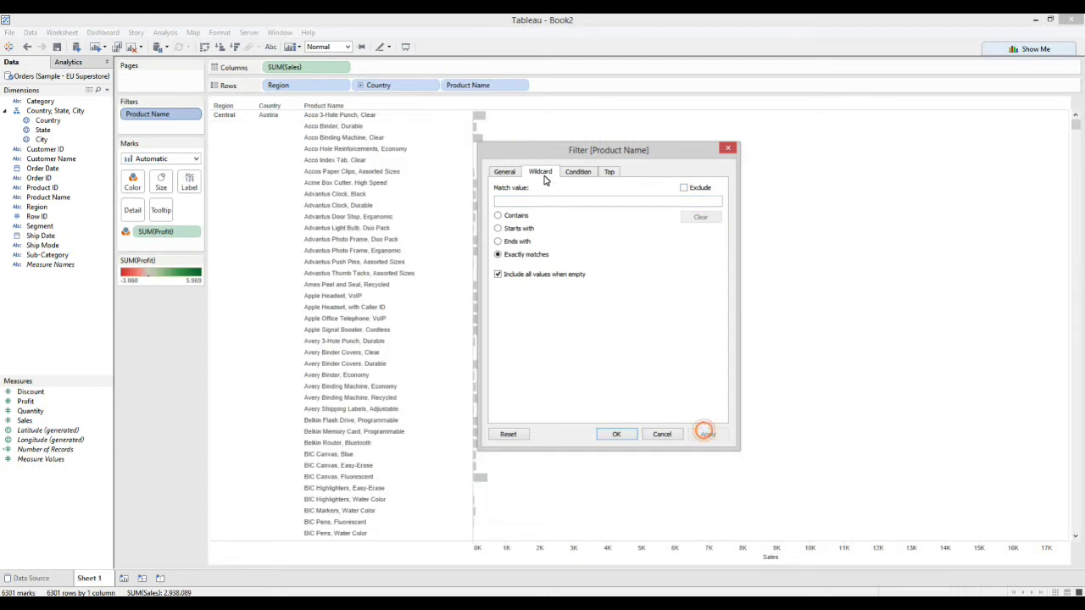
Step: Review the filter's General, Wildcard, Condition and Top settings for Product Name
left_click(505, 172)
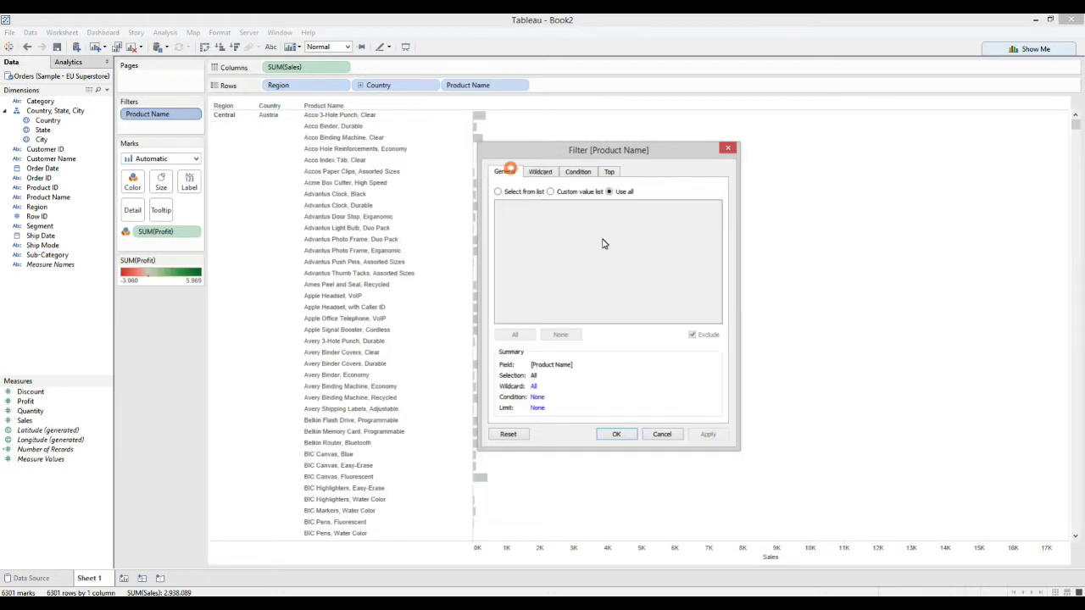
left_click(540, 172)
left_click(577, 172)
left_click(609, 172)
Step: Turn on Exclude for the empty wildcard match and apply the filter
left_click(541, 172)
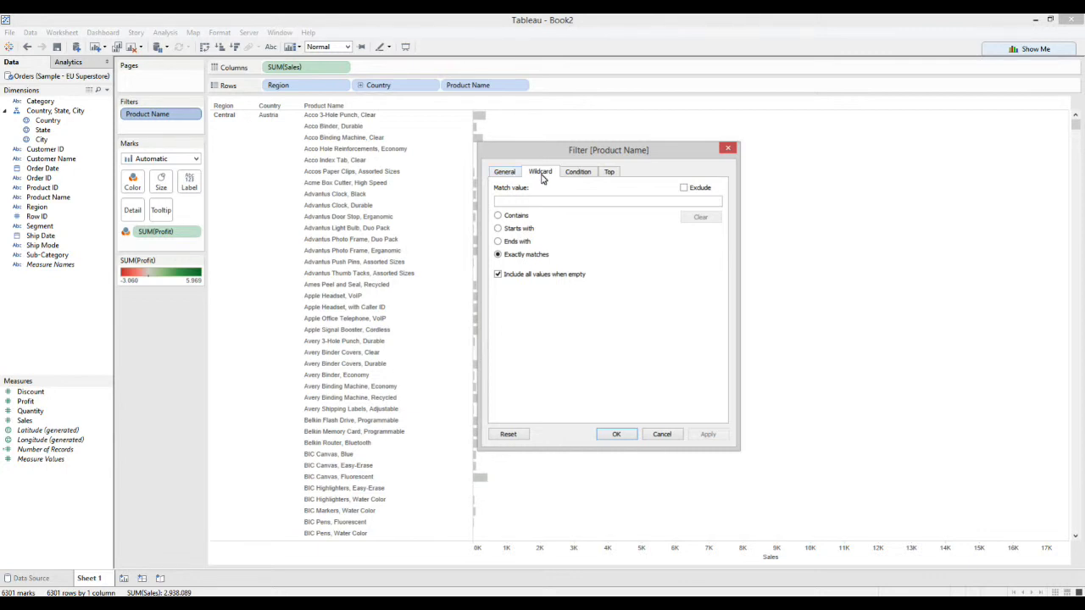
left_click(683, 187)
left_click(708, 434)
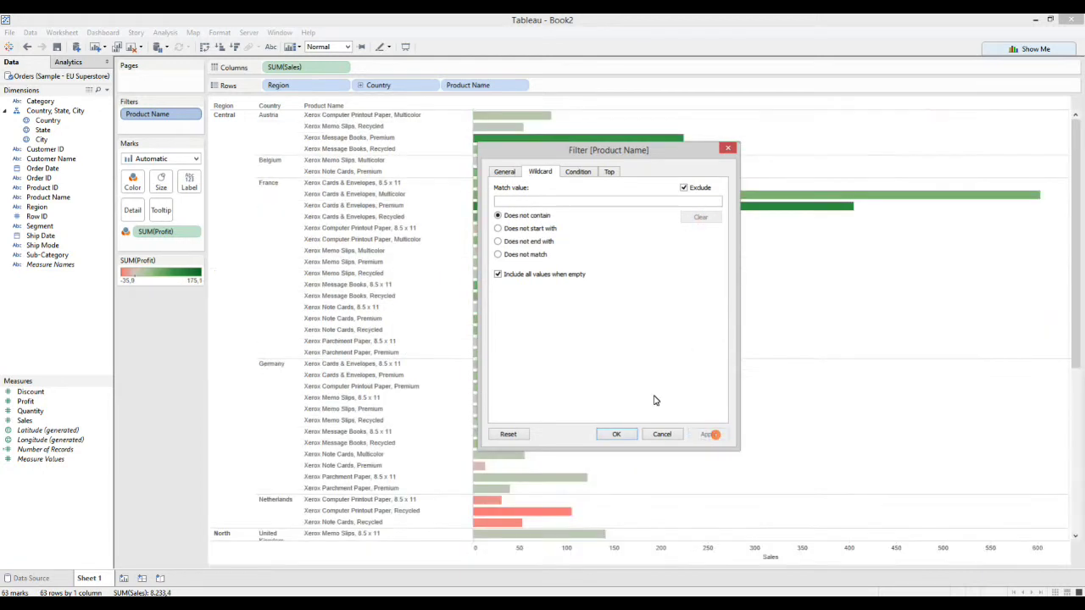
Step: Deselect all products in the list, clear the "Xerox" search and open the filter's condition options
left_click(504, 172)
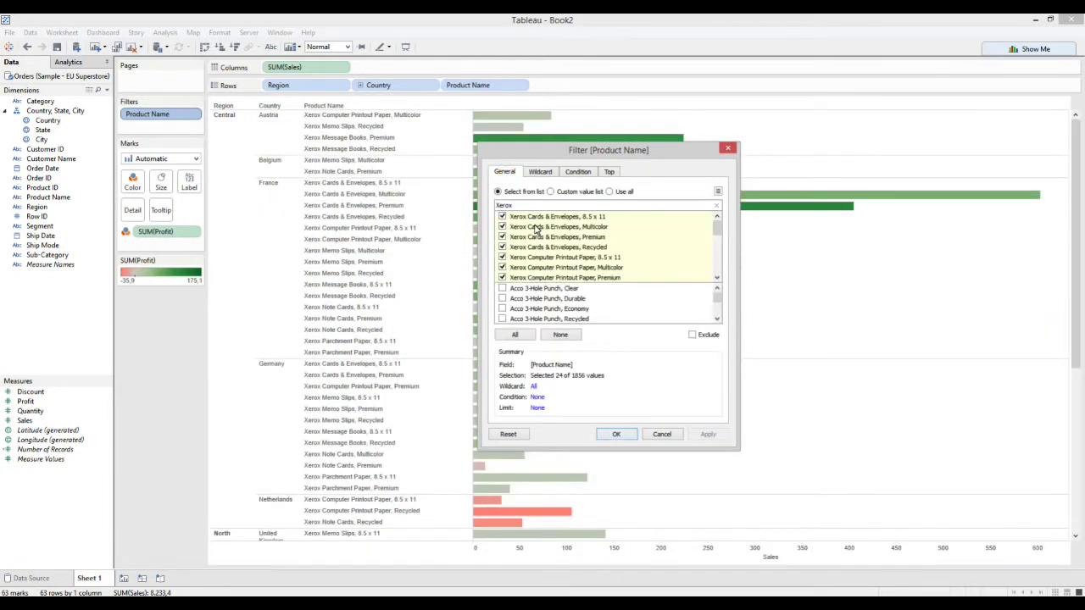
left_click(560, 336)
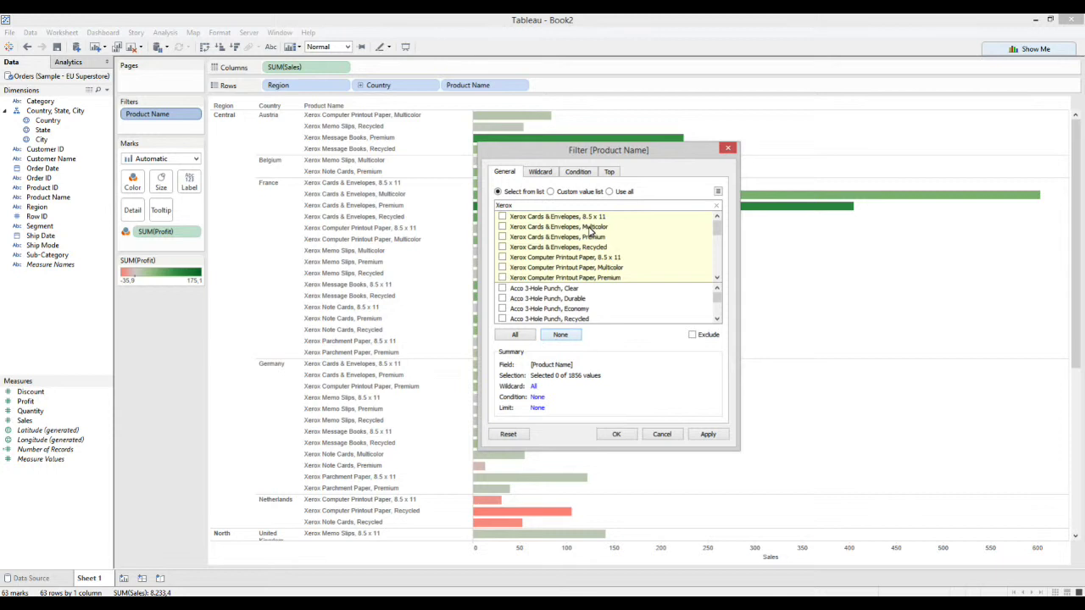
left_click(716, 205)
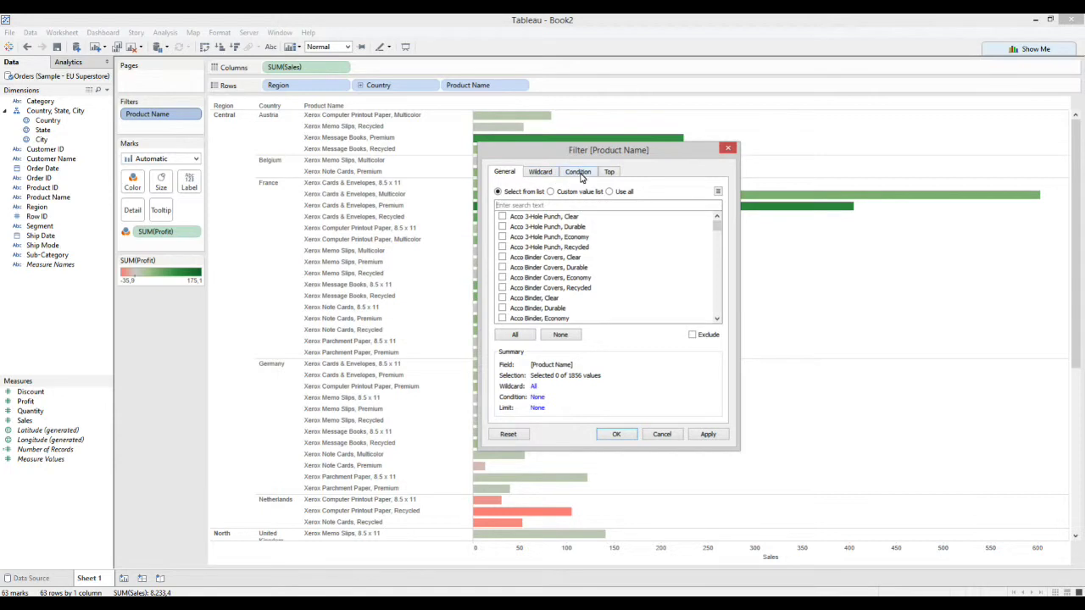
left_click(579, 173)
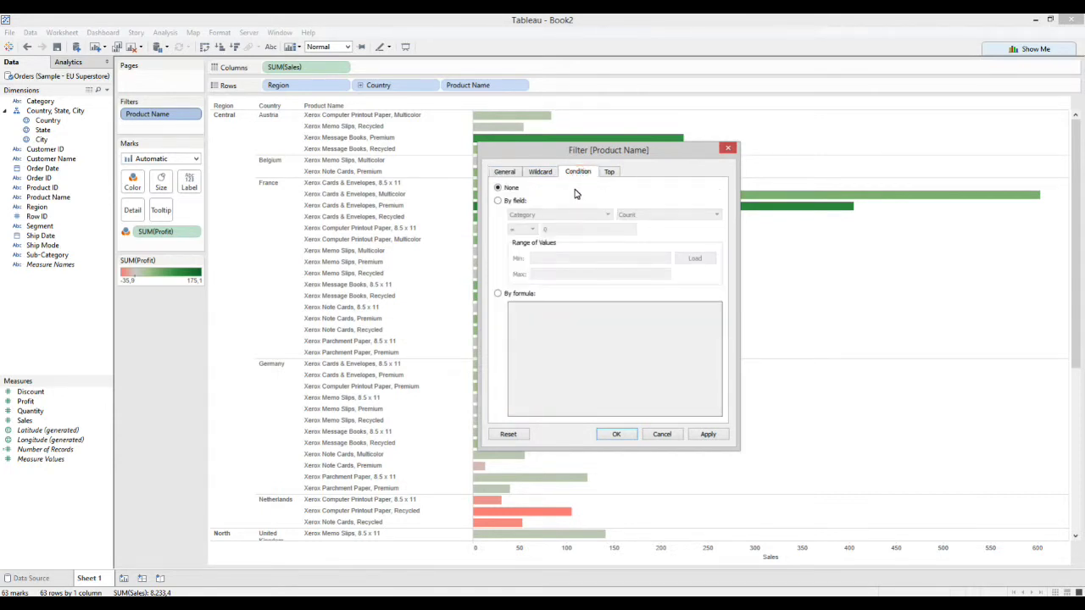
Step: Set a by-field condition that keeps products whose Sum of Sales is > 1000, and apply the filter
left_click(514, 202)
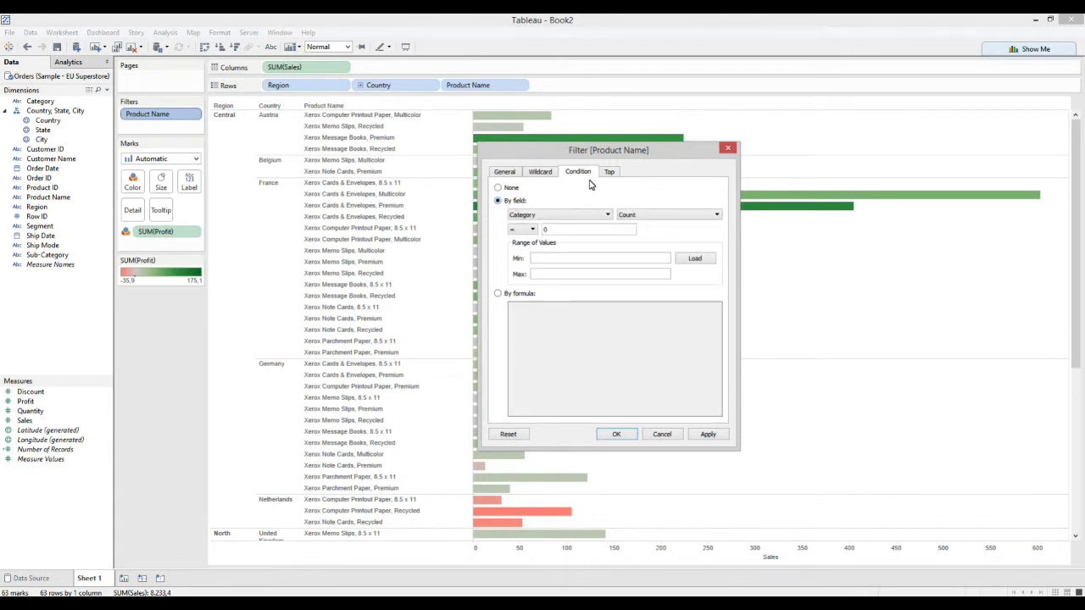
left_click(573, 214)
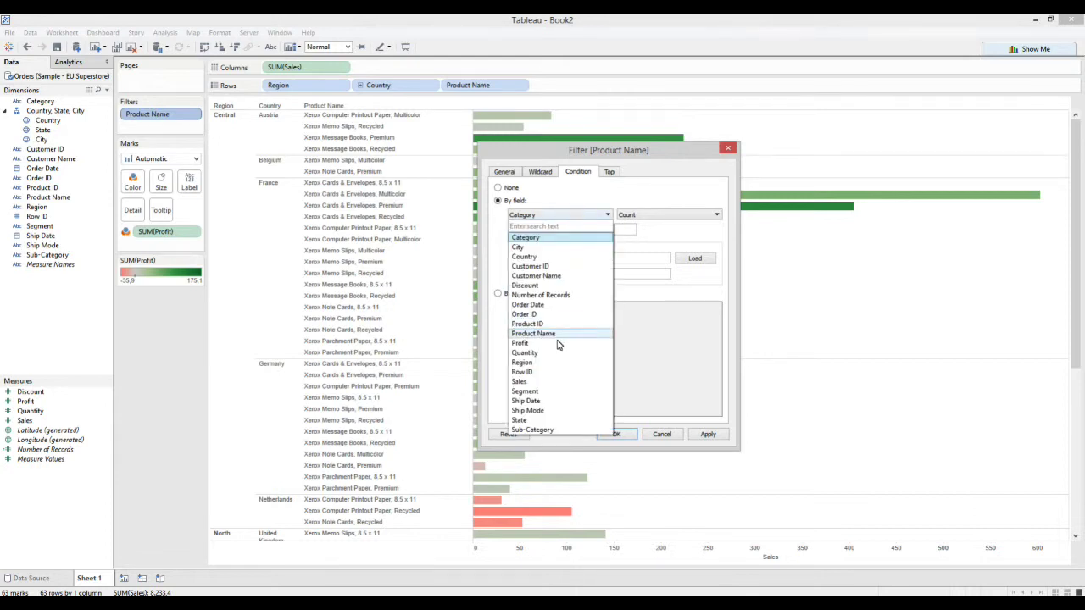
left_click(544, 383)
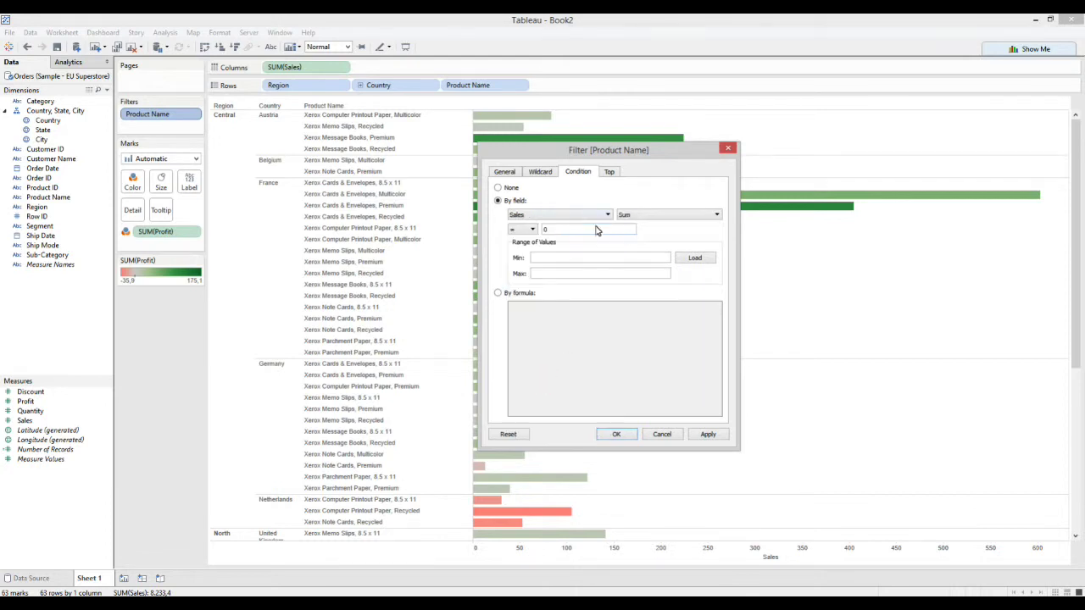
left_click(533, 233)
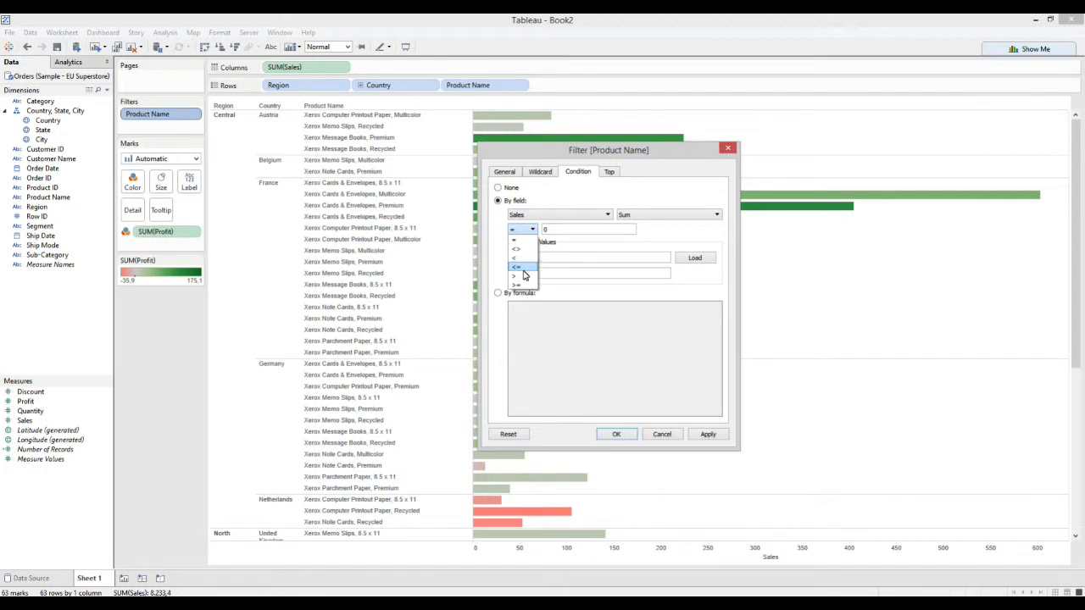
left_click(517, 275)
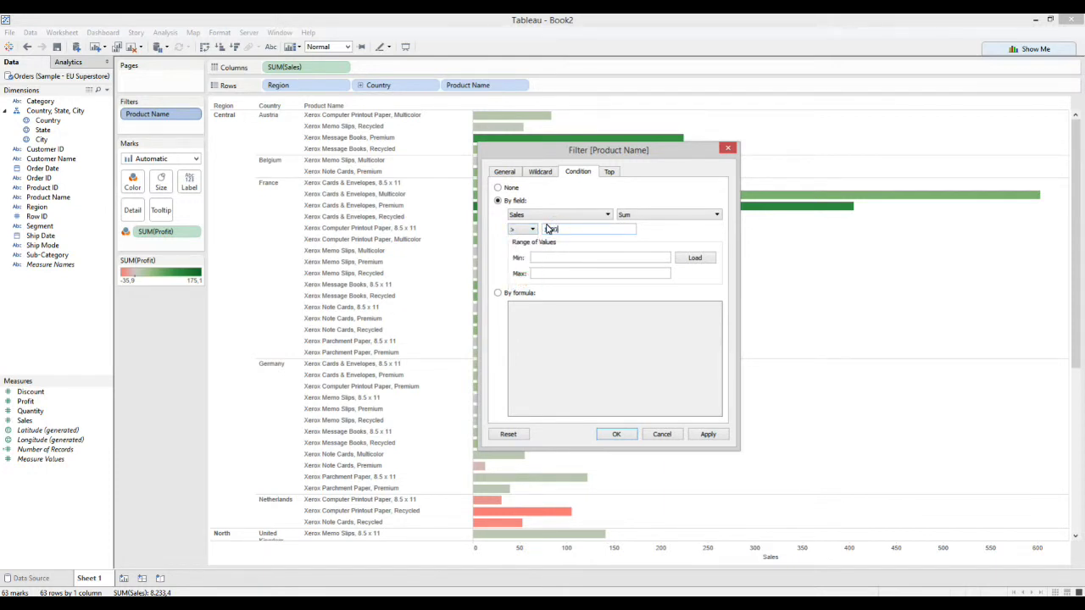
left_click(706, 435)
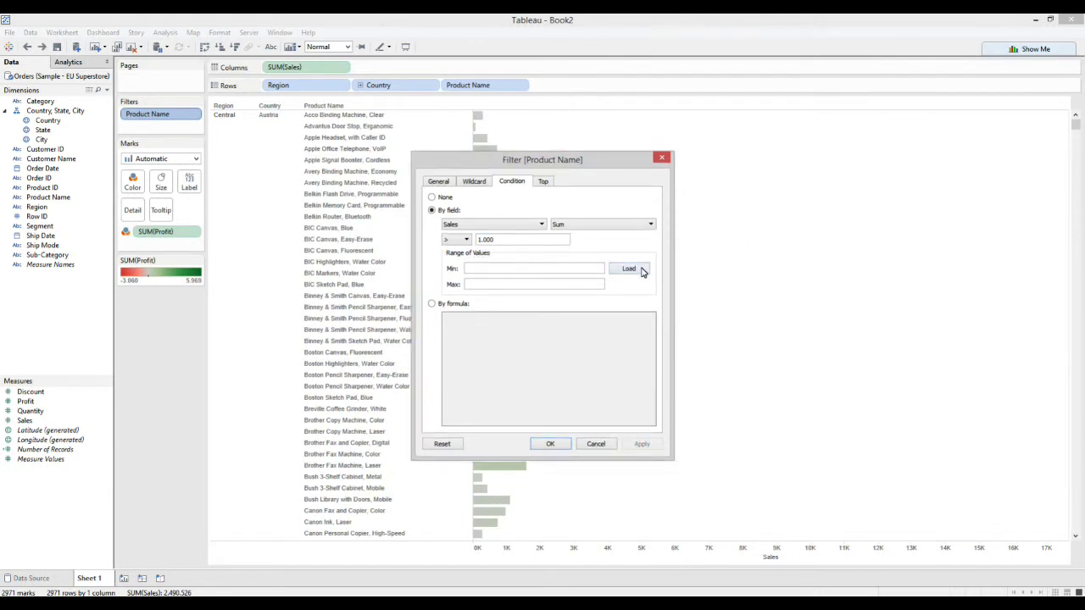
Step: Load the range of Sales values, raise the condition's threshold to 50000 and apply the filter
left_click(641, 269)
left_click_drag(477, 240, 500, 239)
type("50")
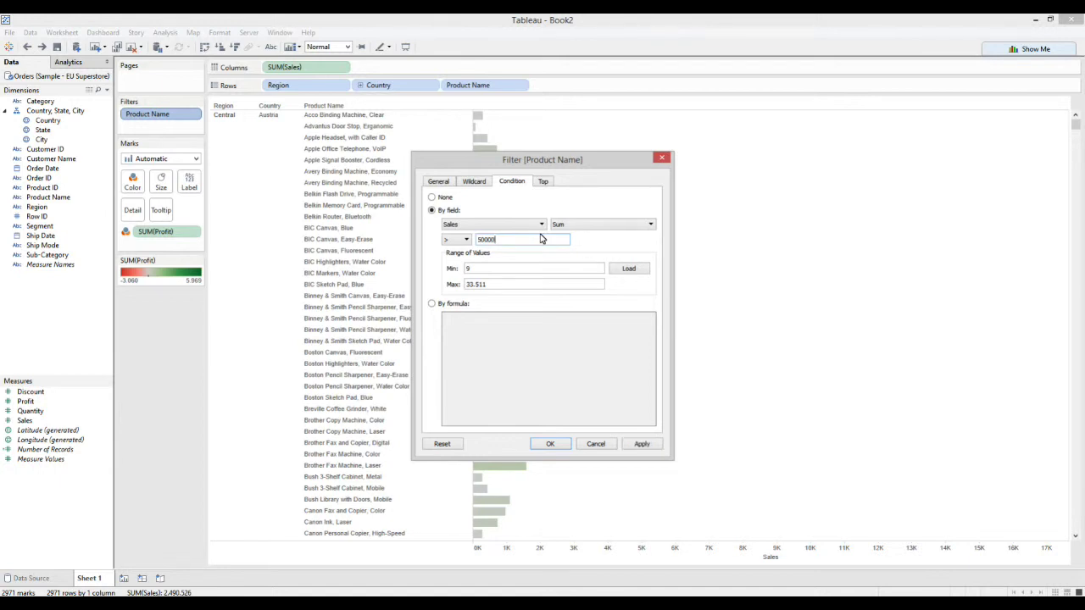
left_click(643, 442)
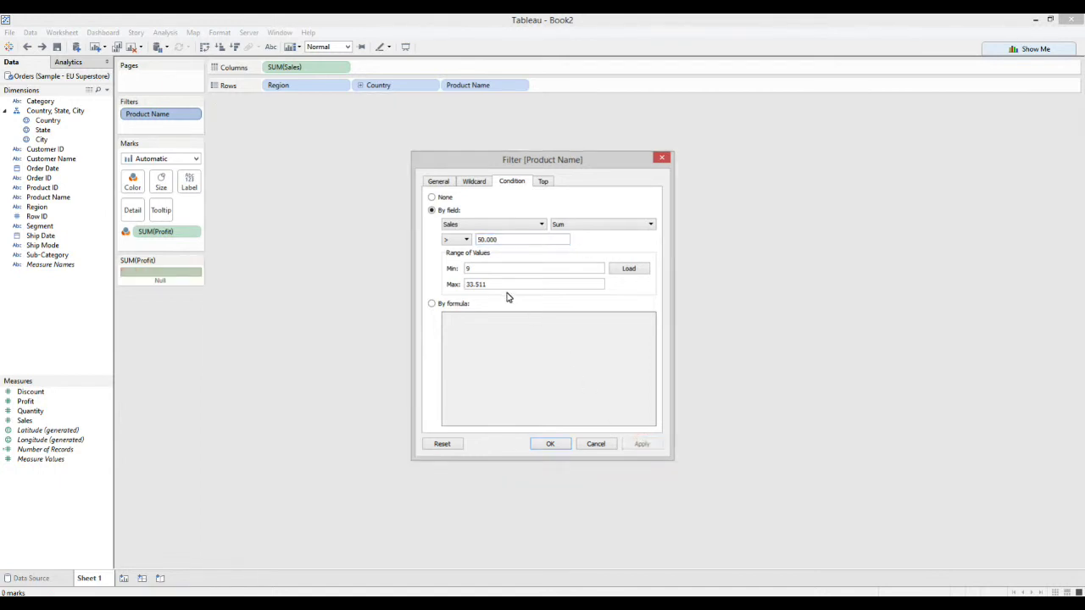
left_click_drag(506, 241, 477, 244)
Step: Turn off the wildcard's Exclude option, set it to Starts with "x,E" and apply the filter
left_click(462, 304)
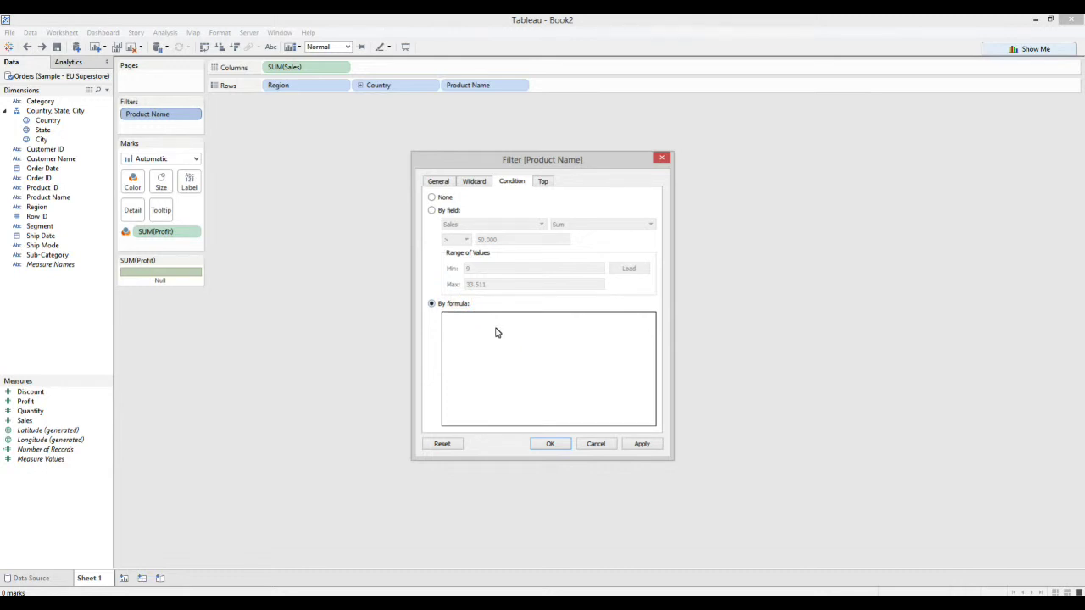
left_click(477, 183)
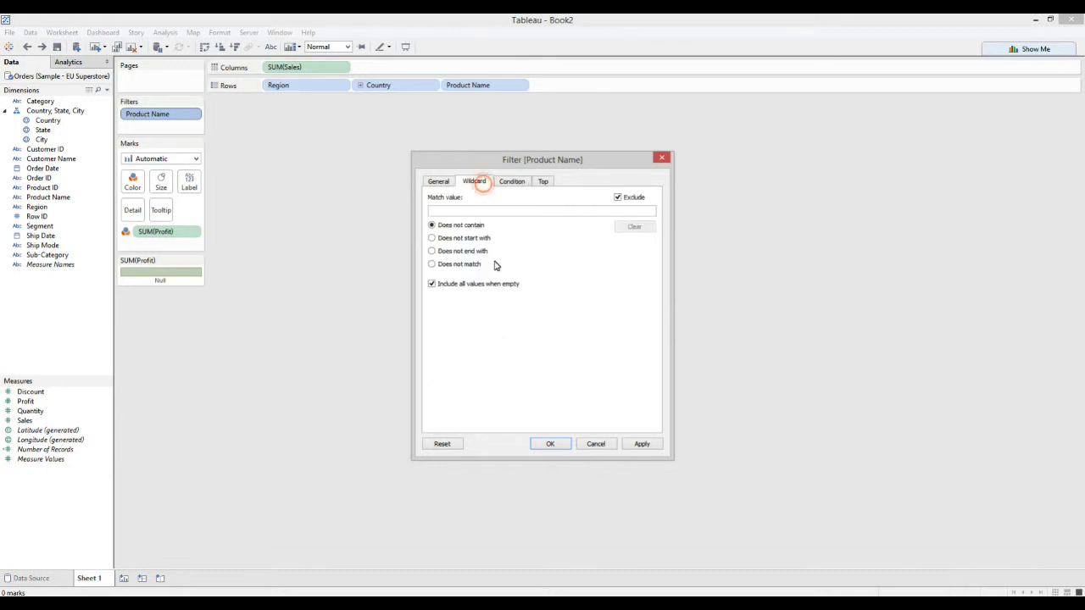
left_click(617, 198)
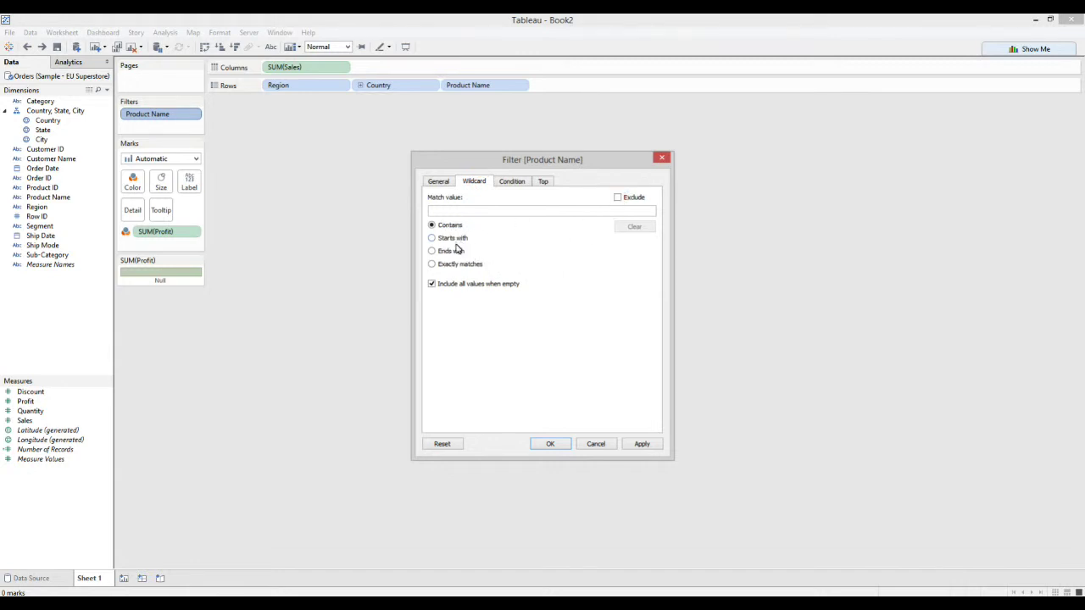
left_click(449, 239)
left_click(453, 211)
type("x,E")
left_click(642, 443)
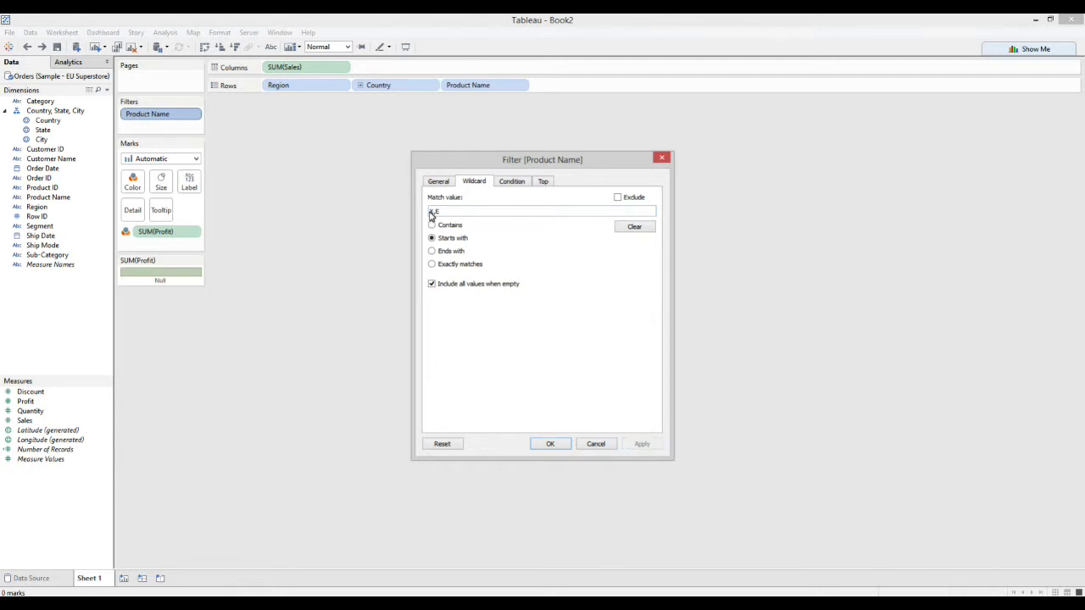
Step: Try the wildcard match values "x,E" and "X-E", applying each, and close the filter dialog
left_click_drag(438, 215, 415, 211)
type("x,E")
left_click(653, 446)
left_click(437, 212)
type(".")
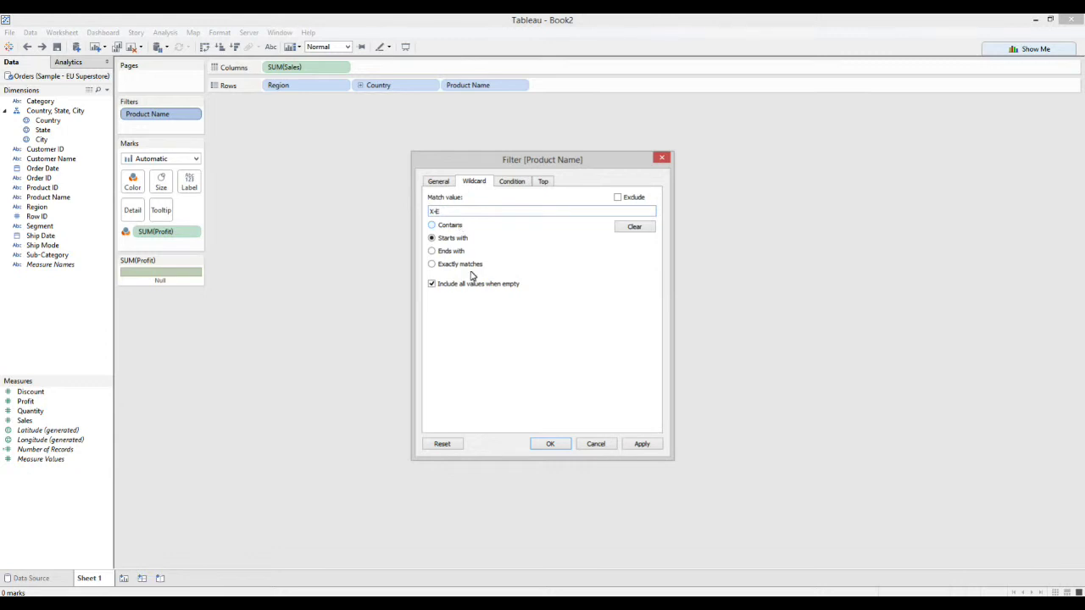
left_click(642, 444)
left_click(552, 444)
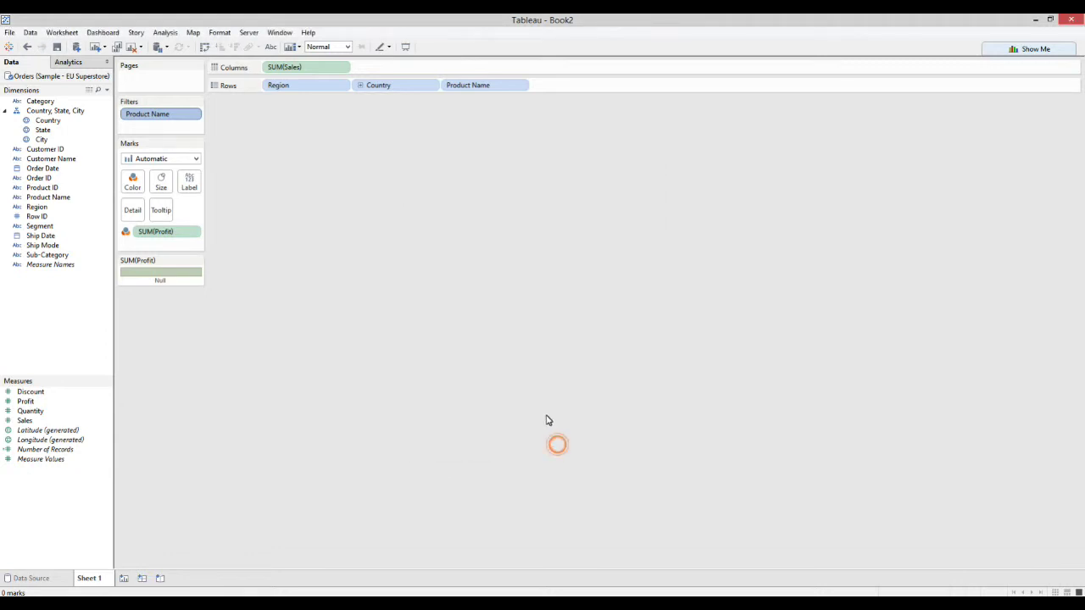
Step: Reopen the Product Name filter and clear its wildcard match value
right_click(163, 113)
key("Escape")
left_click(510, 181)
left_click(472, 181)
left_click(452, 212)
key("ctrl+a")
key("BackSpace")
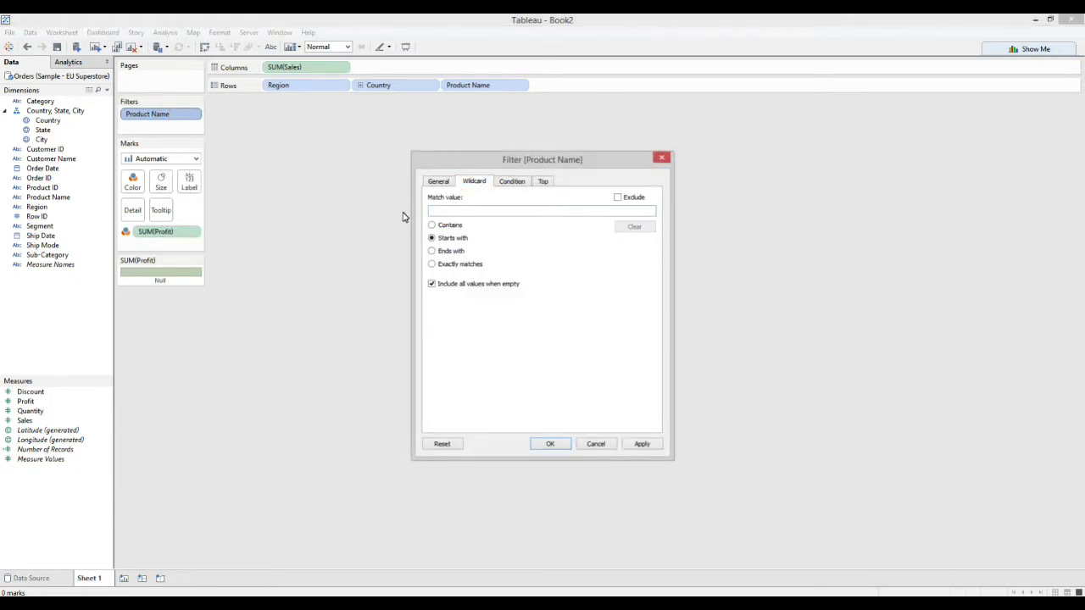
Step: Switch the filter's condition to By formula and enter STARTSWITH([Product Name], "X")
left_click(512, 181)
left_click(449, 302)
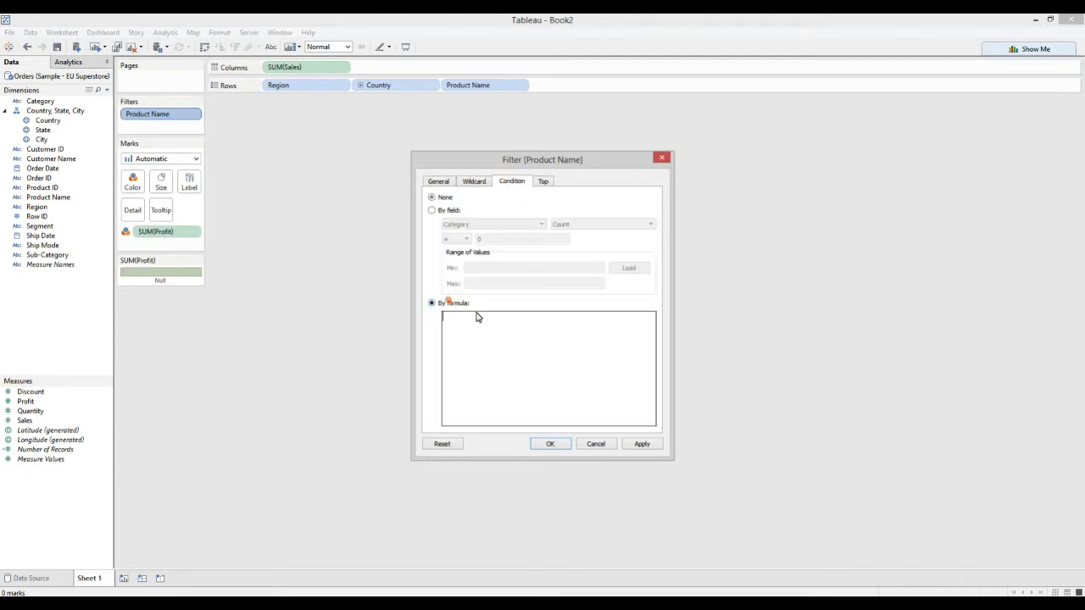
left_click(570, 342)
type("s")
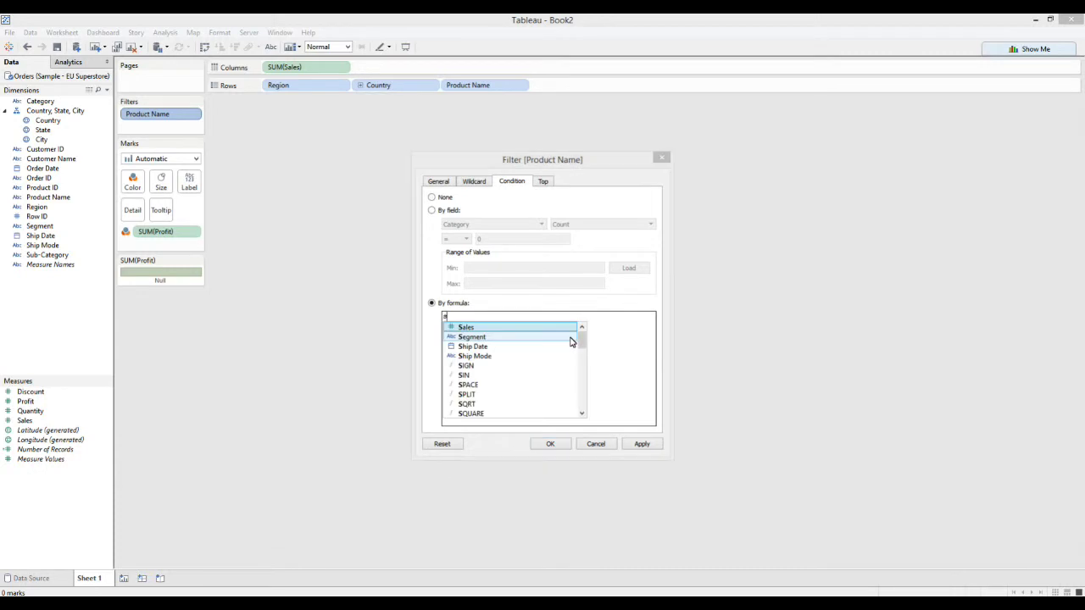
type("tart")
key("Return")
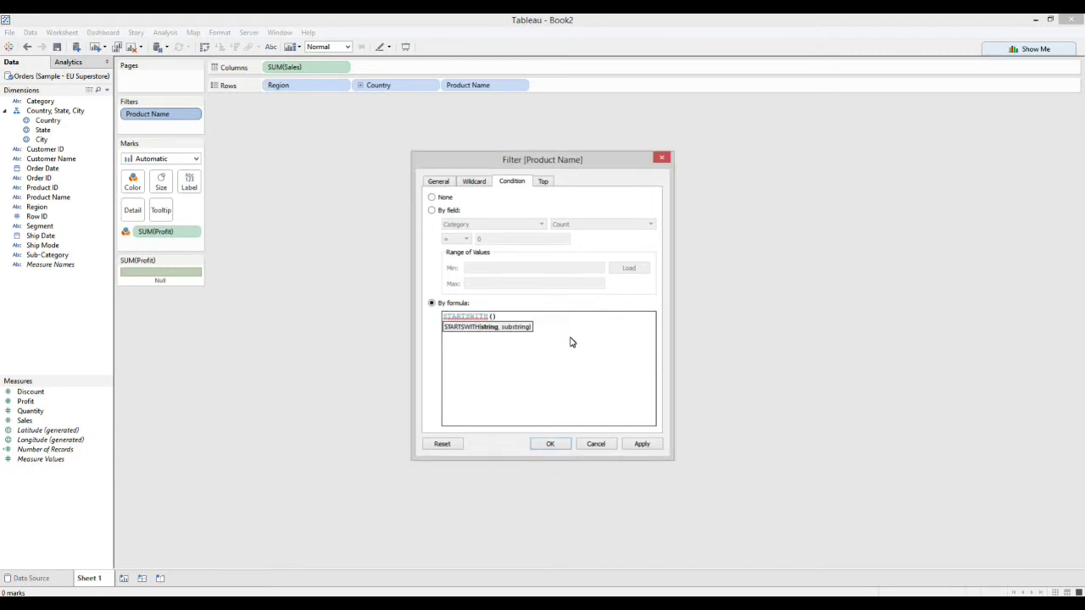
type("prod")
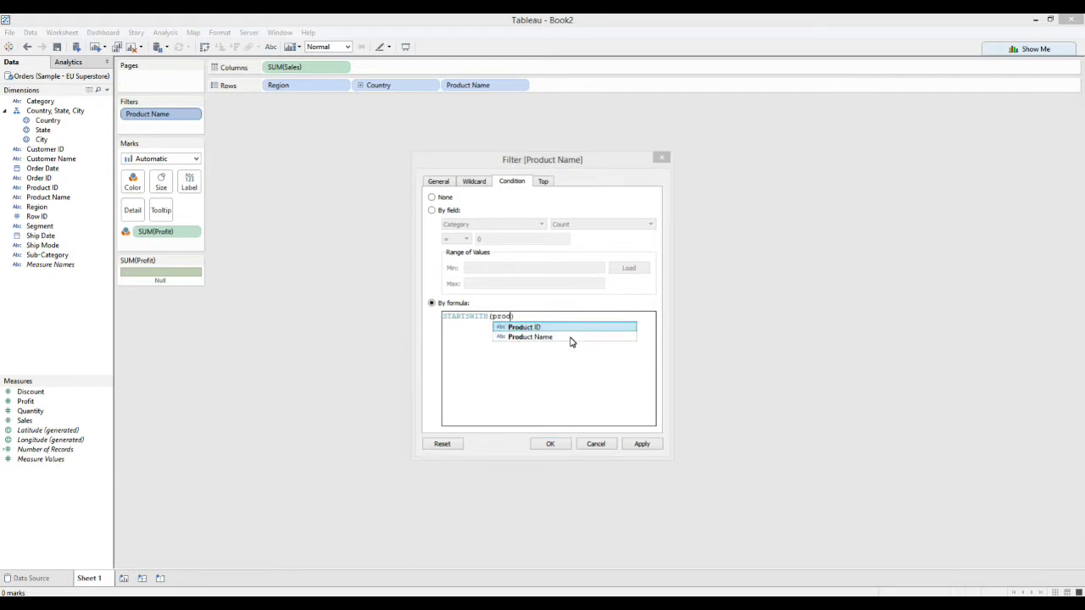
left_click(571, 338)
type(", \"X")
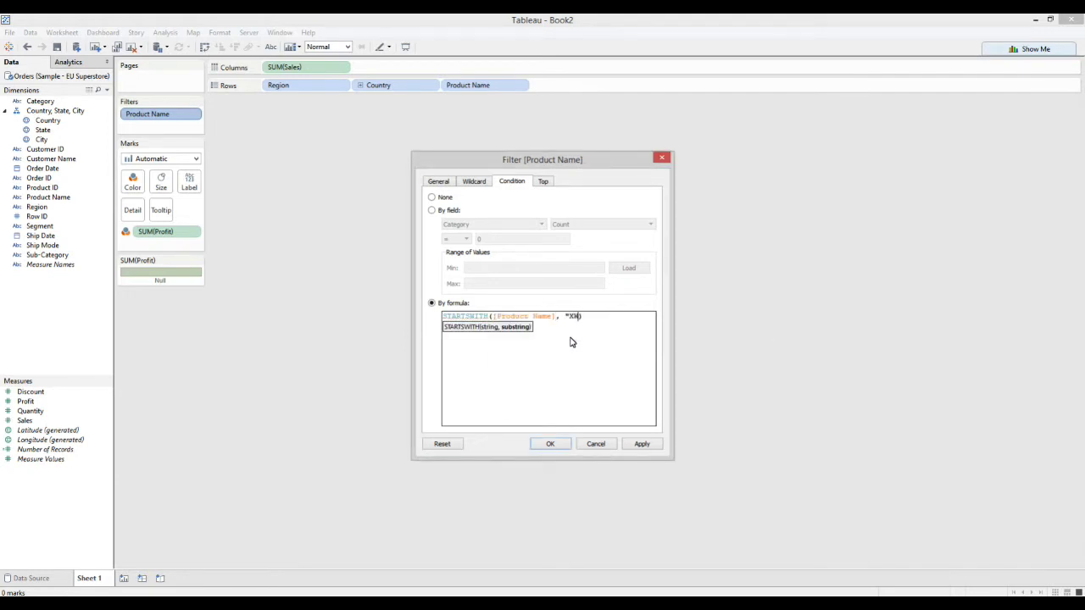
key("End")
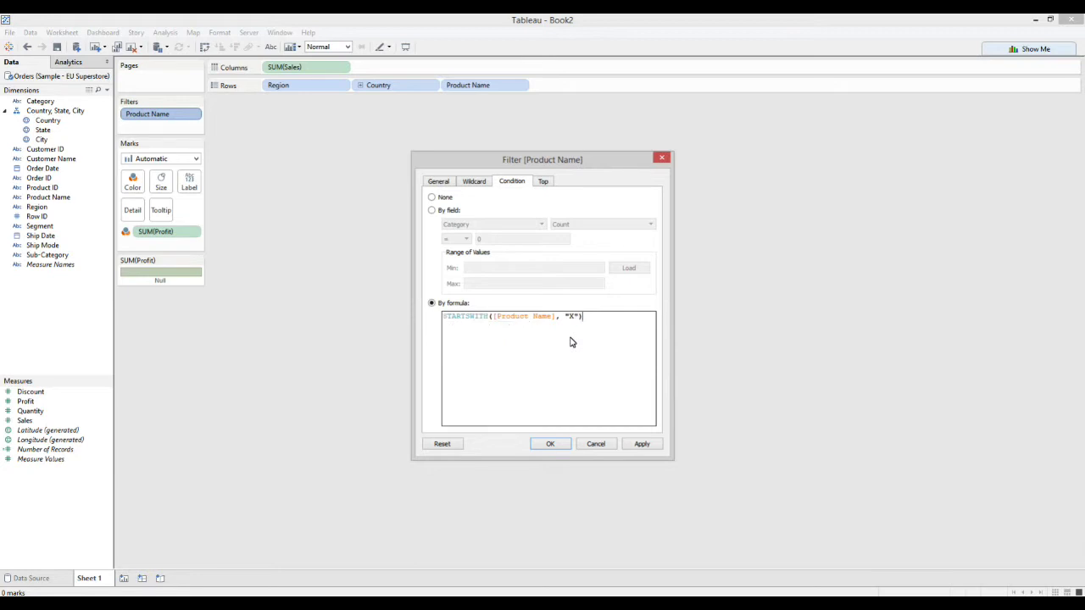
Step: Extend the condition formula with or STARTSWITH([Product Name], "E") and apply the filter
type("or sta")
key("Return")
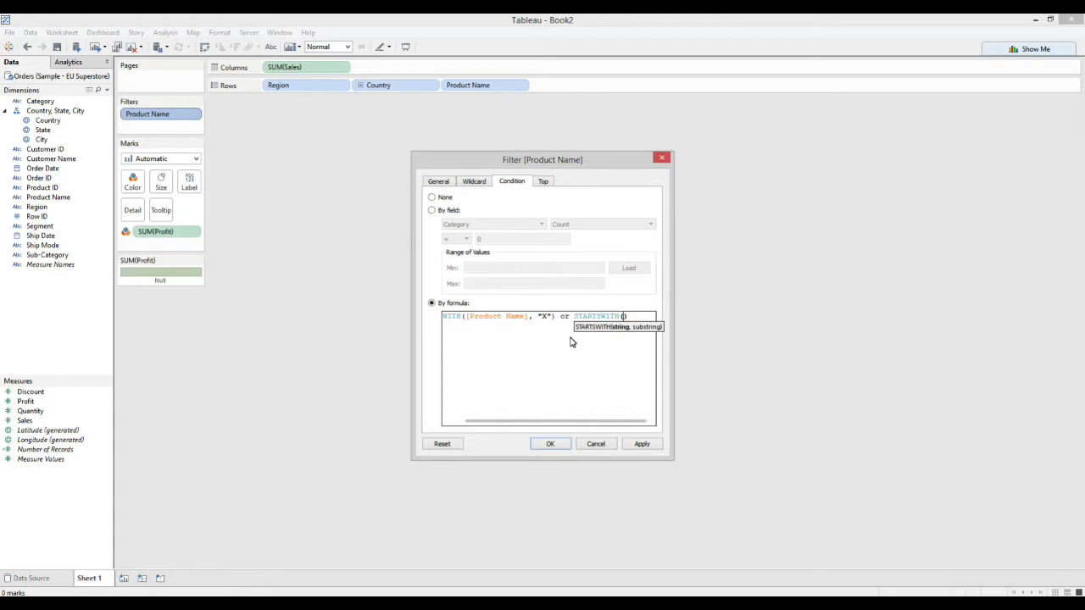
type("pro")
key("Down")
key("Return")
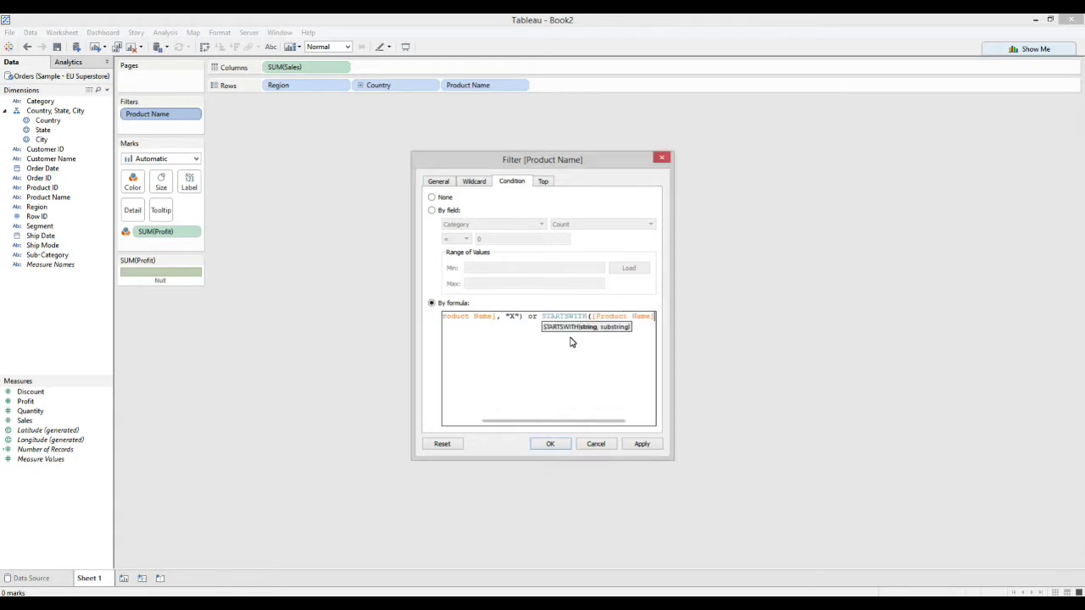
type(", \"E\")")
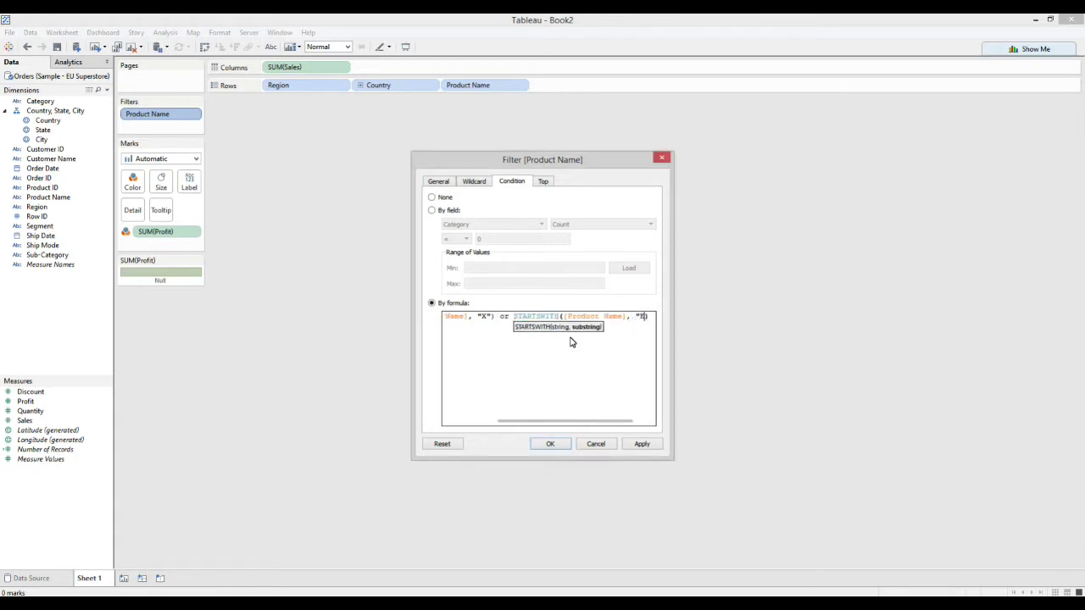
left_click(644, 444)
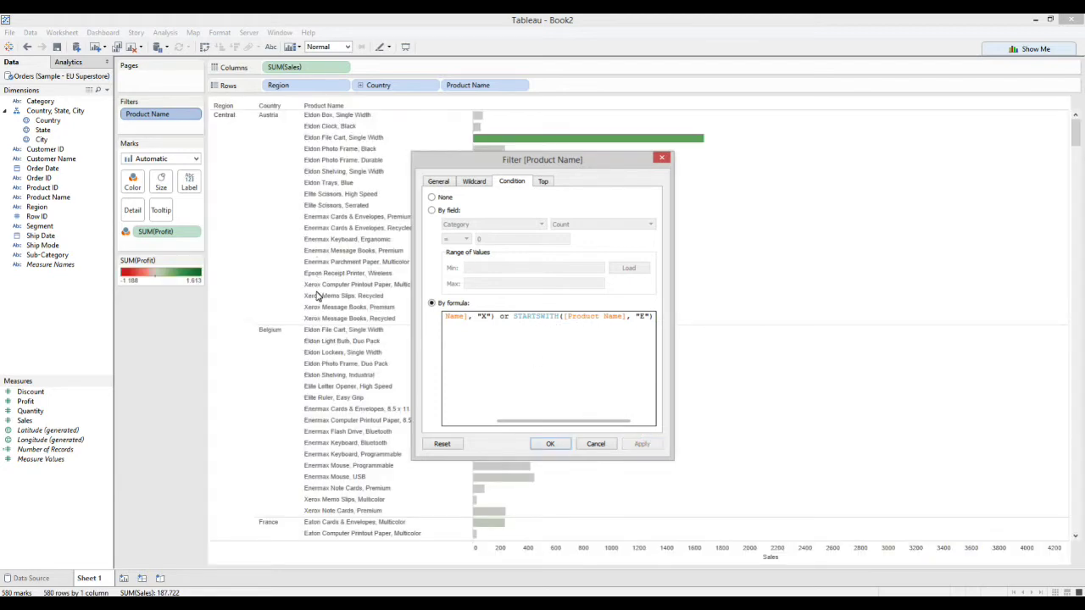
Step: Replace the or operator between the two STARTSWITH conditions with AND and apply the filter
left_click(574, 422)
left_click_drag(575, 424, 557, 422)
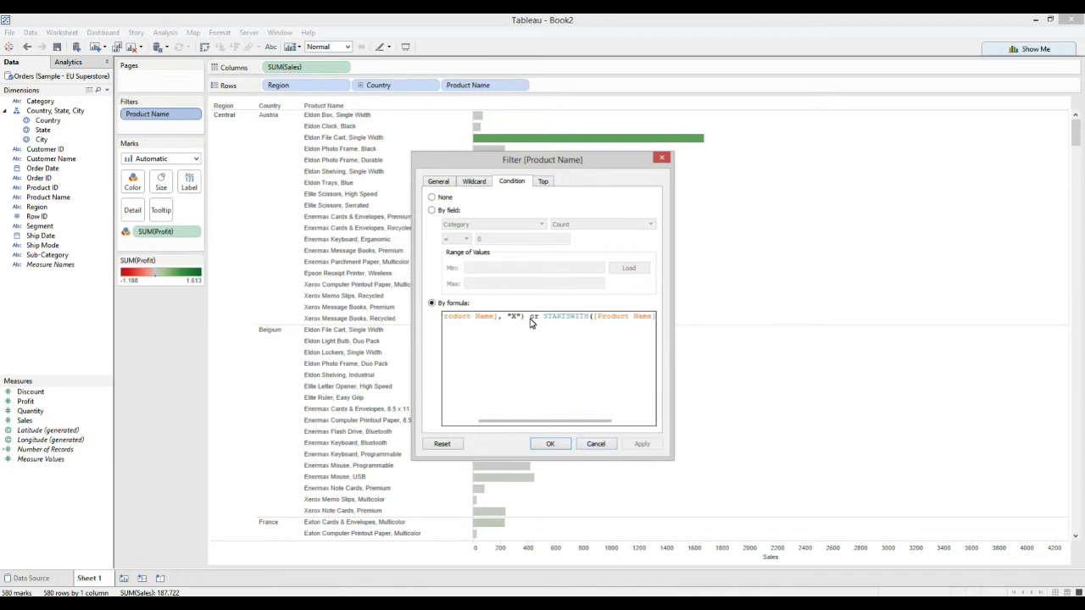
left_click_drag(529, 317, 542, 320)
type("AND")
left_click(642, 444)
Step: Delete the entire STARTSWITH formula from the filter's condition
double_click(534, 316)
key("BackSpace")
key("BackSpace")
key("BackSpace")
key("BackSpace")
key("BackSpace")
key("BackSpace")
key("BackSpace")
key("BackSpace")
key("BackSpace")
key("BackSpace")
key("BackSpace")
key("BackSpace")
key("BackSpace")
key("BackSpace")
key("BackSpace")
key("BackSpace")
key("BackSpace")
key("BackSpace")
key("BackSpace")
key("BackSpace")
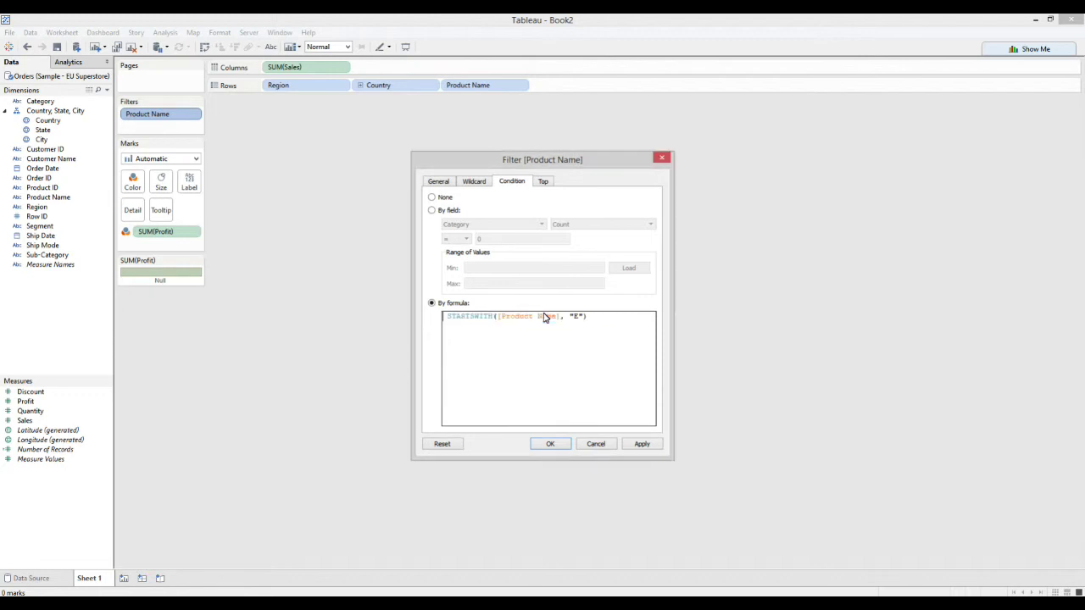
key("Delete")
key("Delete")
key("Delete")
key("Delete")
key("Delete")
key("Delete")
key("Delete")
key("Delete")
key("Delete")
key("Delete")
key("Delete")
key("Delete")
key("Delete")
key("Delete")
key("Delete")
key("Delete")
key("Delete")
key("Delete")
key("Delete")
key("Delete")
type("su")
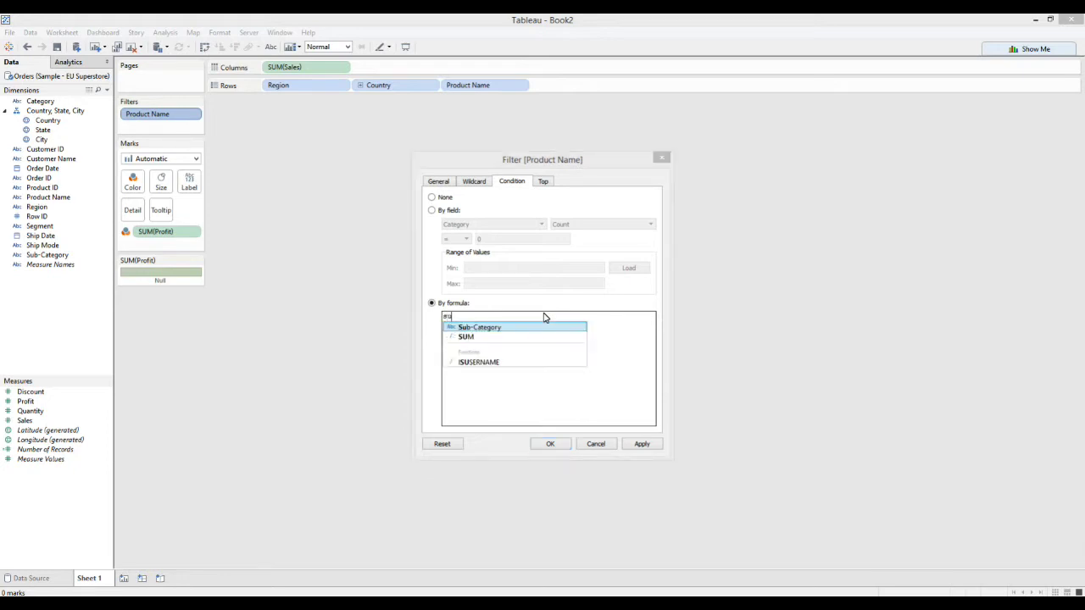
key("Down")
key("Return")
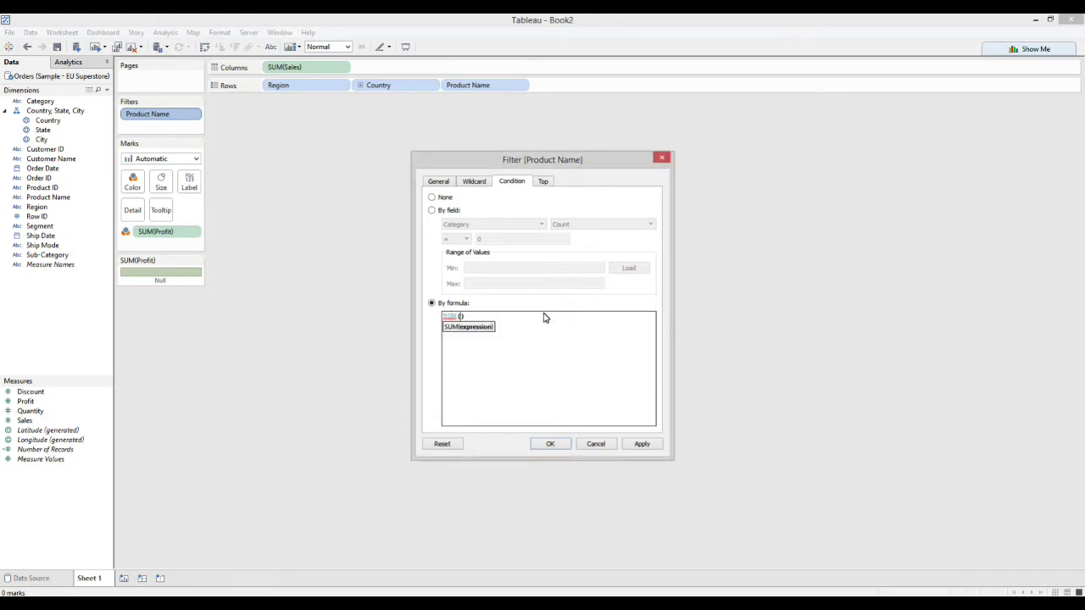
key("BackSpace")
key("BackSpace")
key("BackSpace")
key("BackSpace")
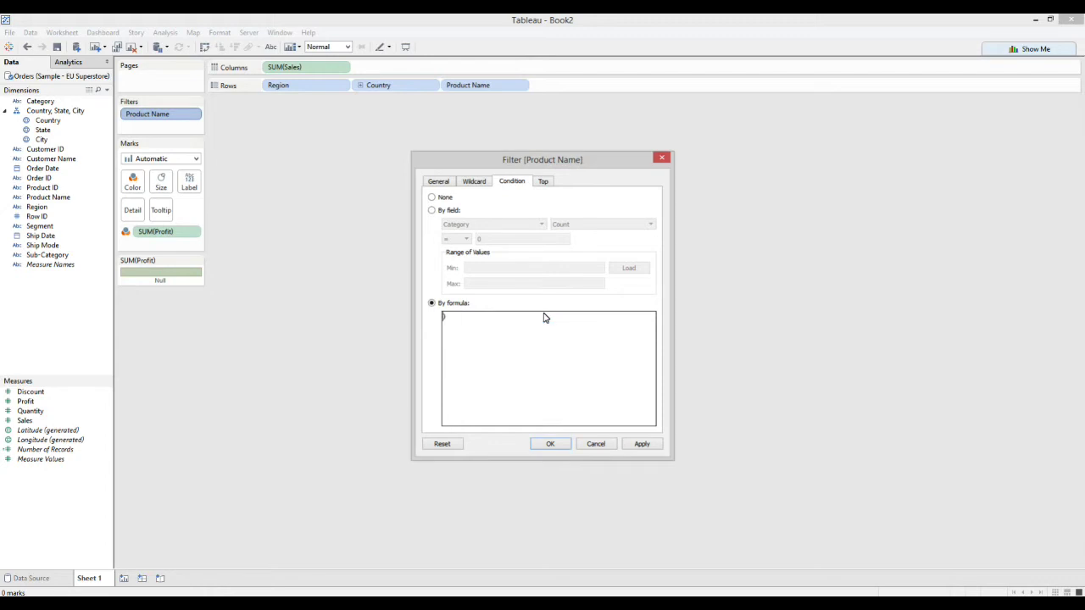
Step: Enter the condition formula AVG([Discount])<0,2, try to apply it and dismiss the error message
type("avg")
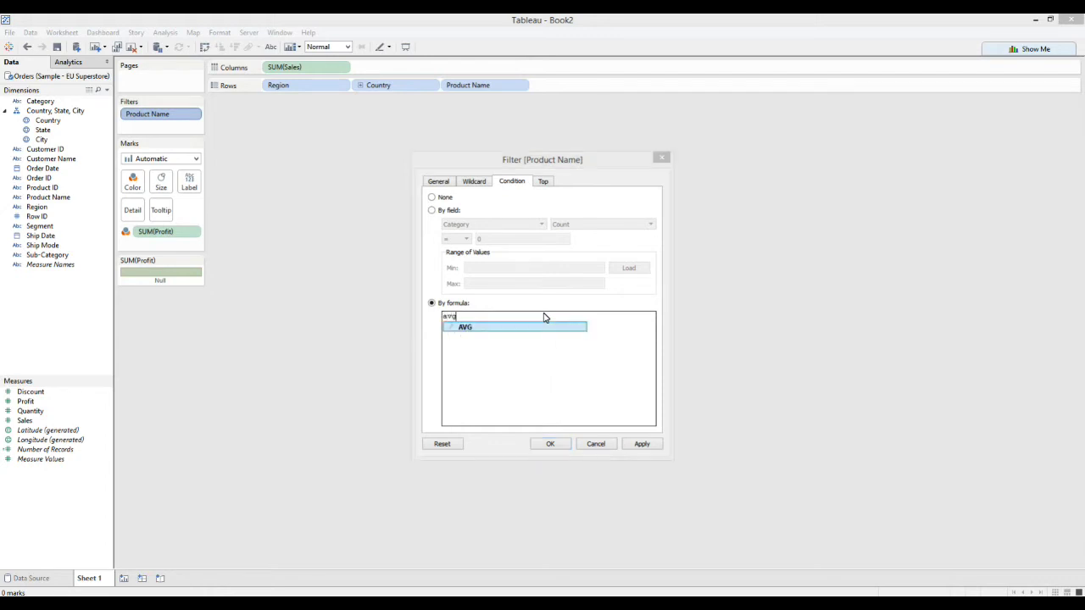
key("Return")
type("di")
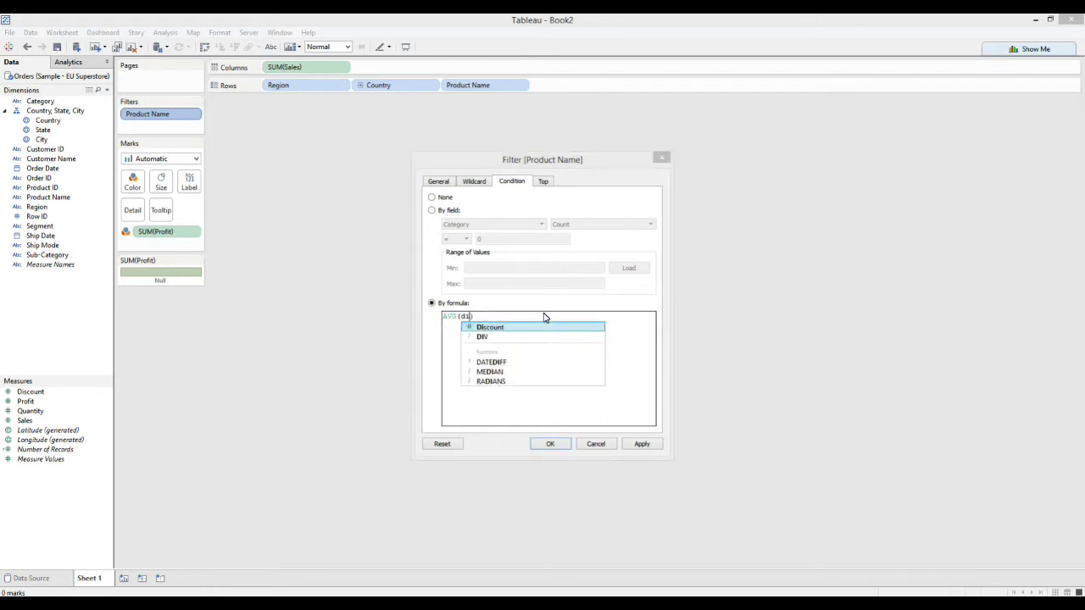
key("Return")
key("ctrl+a")
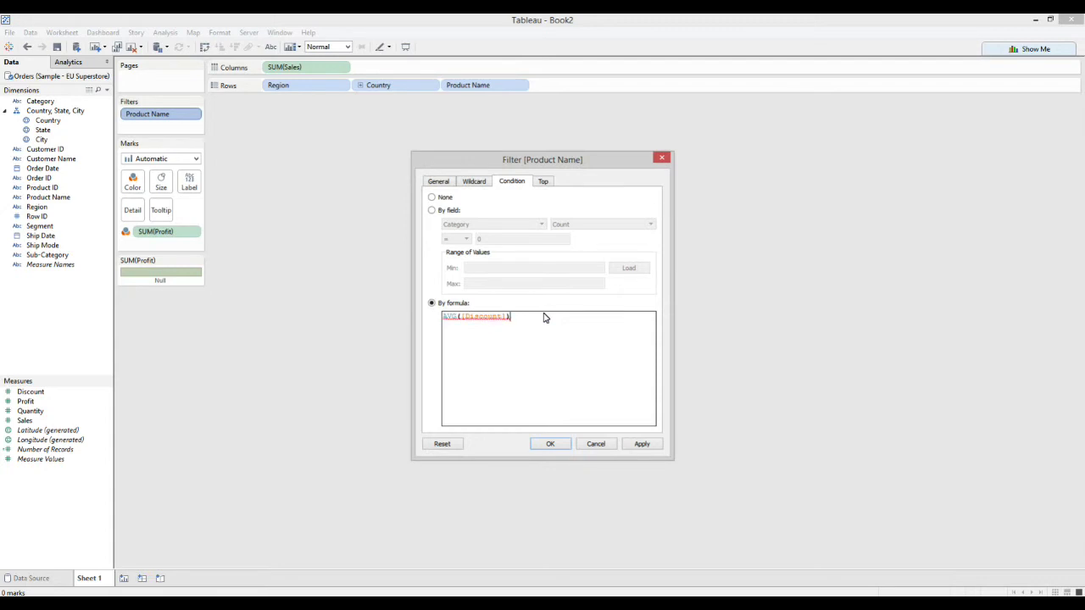
type(">")
left_click(651, 445)
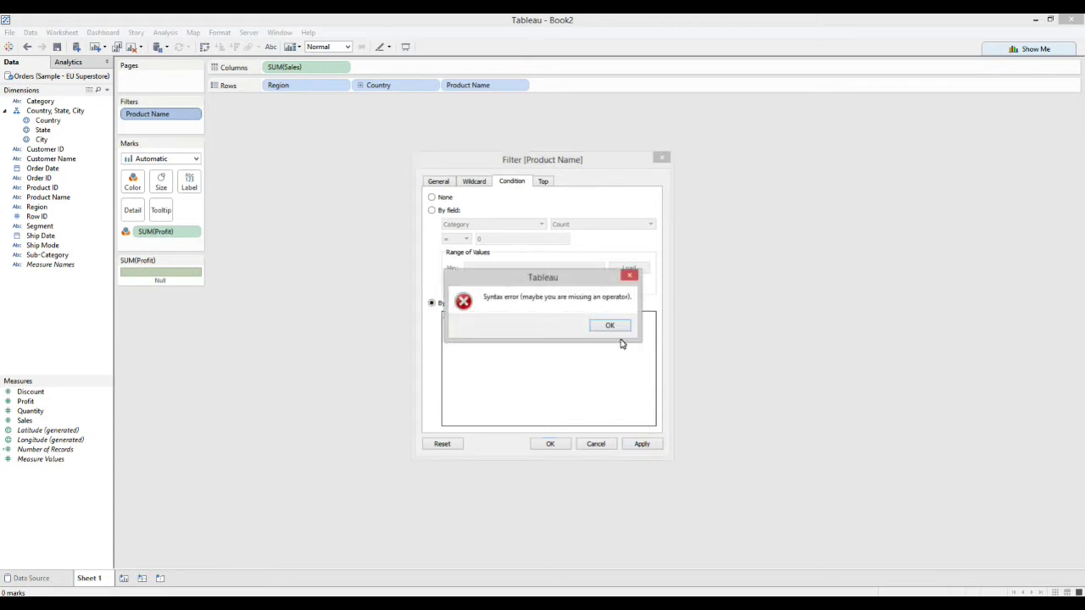
left_click(616, 327)
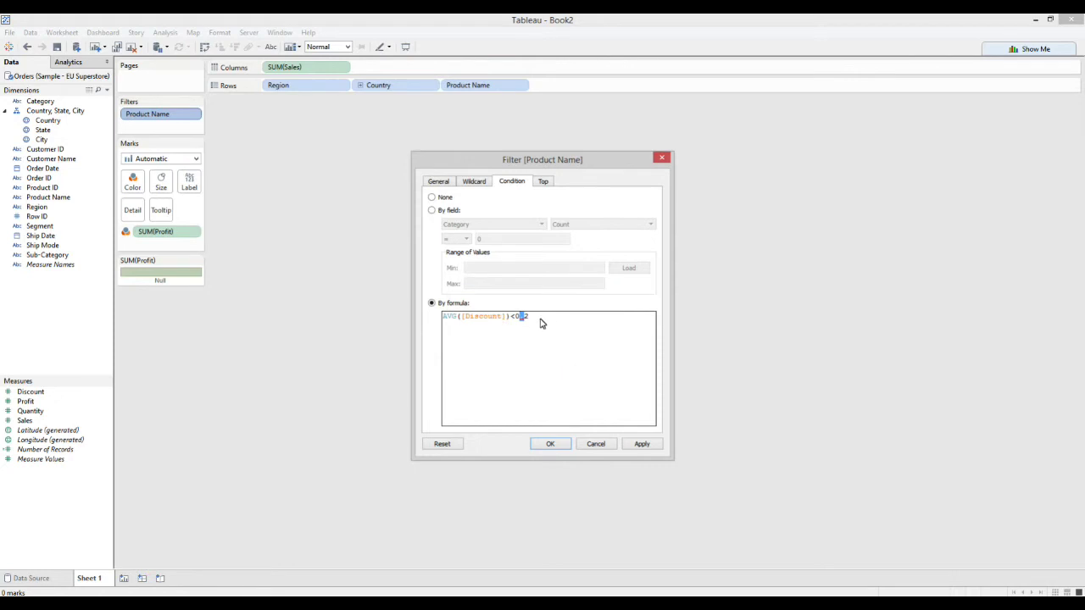
Step: Correct the condition formula to AVG([Discount])<0.2, apply the filter and set the condition back to None
type(",")
left_click(644, 445)
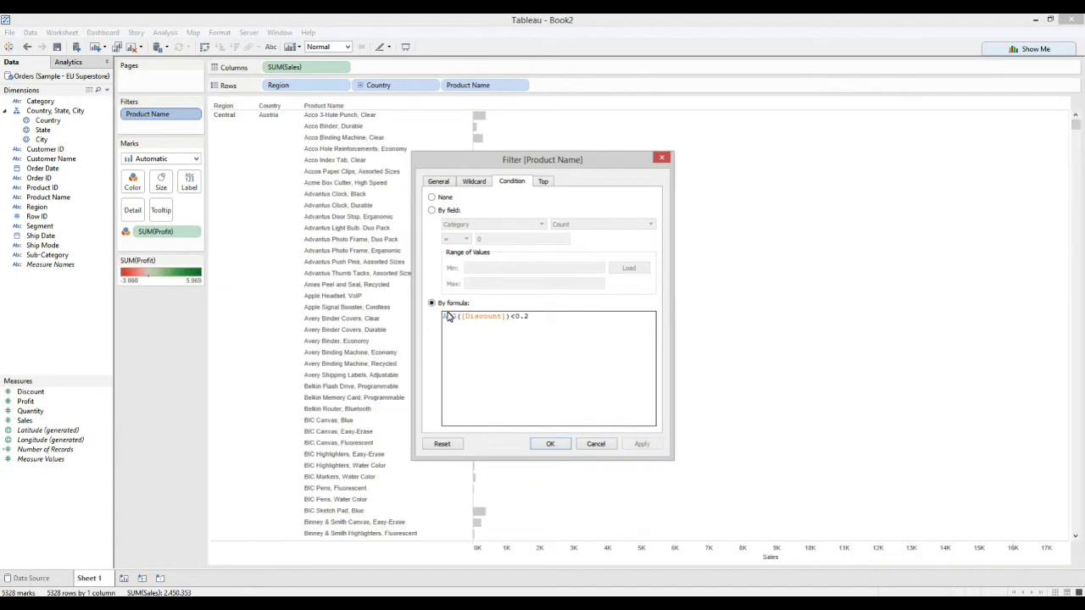
left_click(433, 198)
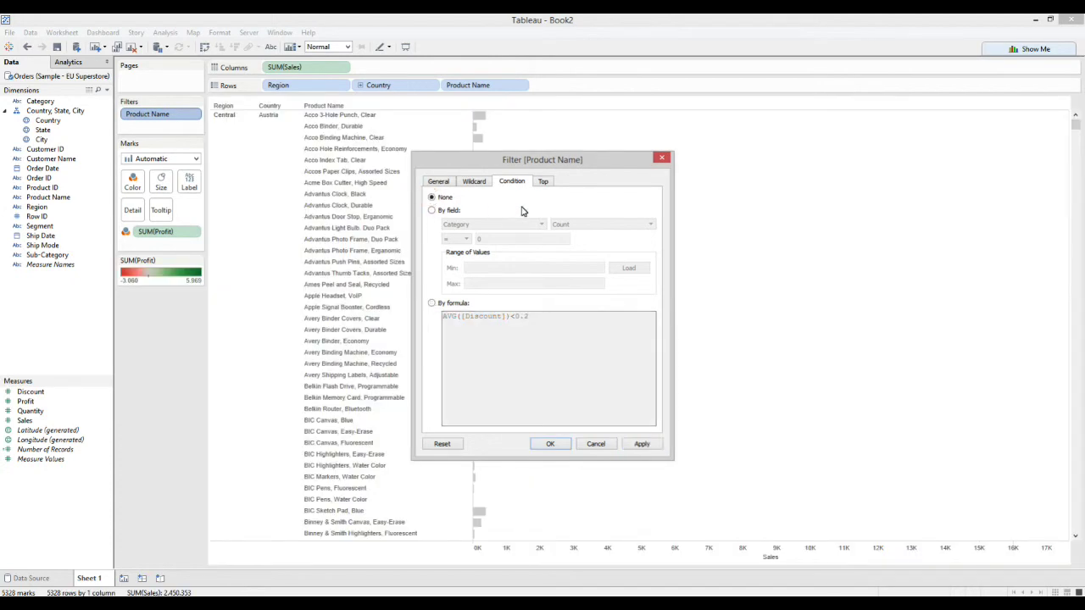
Step: Limit the Product Name filter to the top 15 products by the sum of Quantity and apply it
left_click(545, 182)
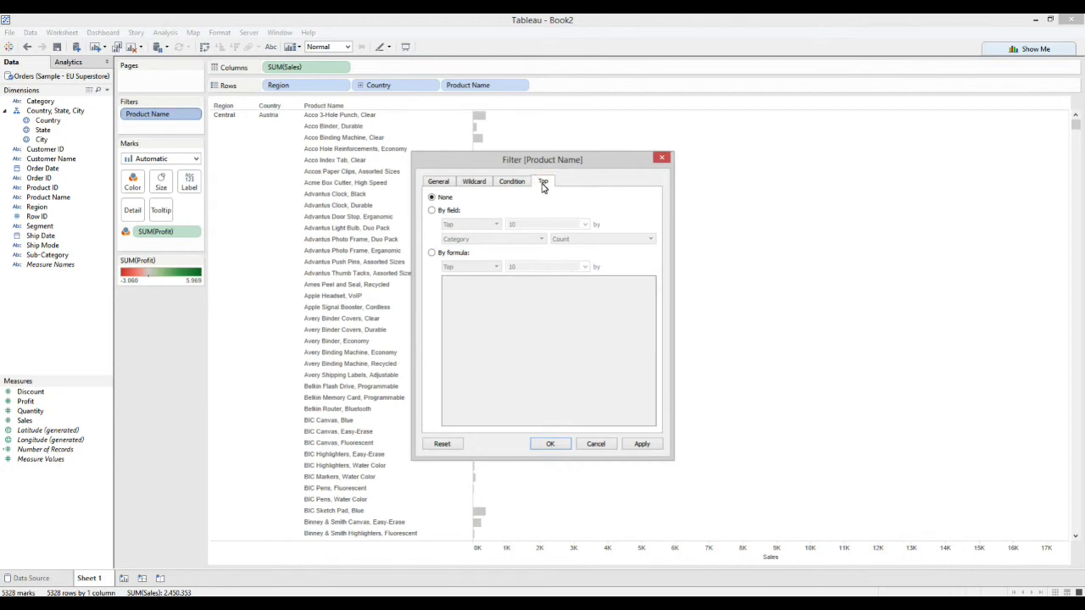
left_click(444, 211)
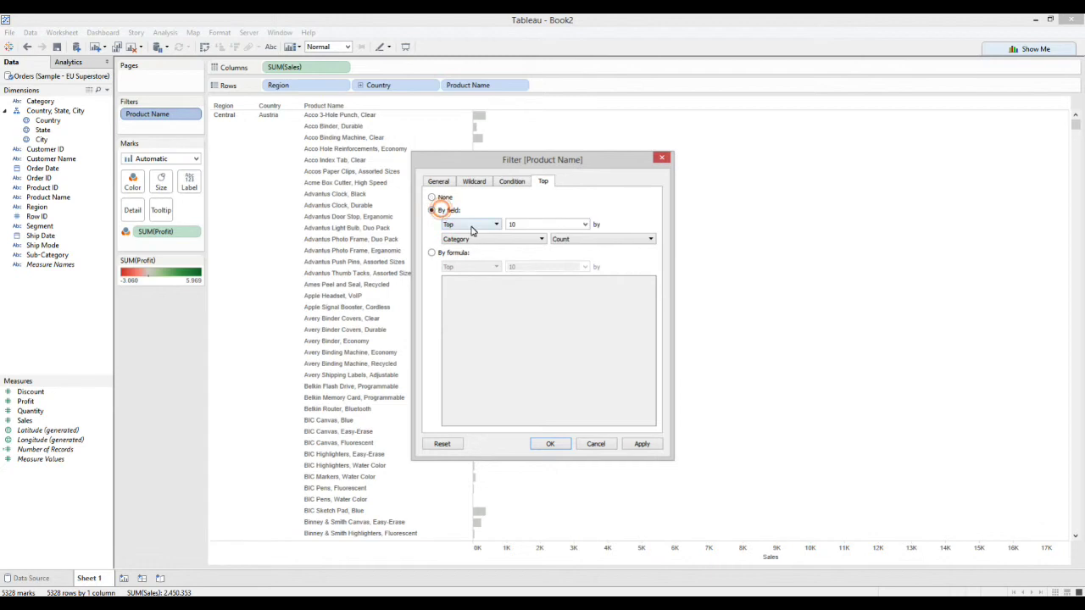
double_click(534, 227)
left_click(503, 239)
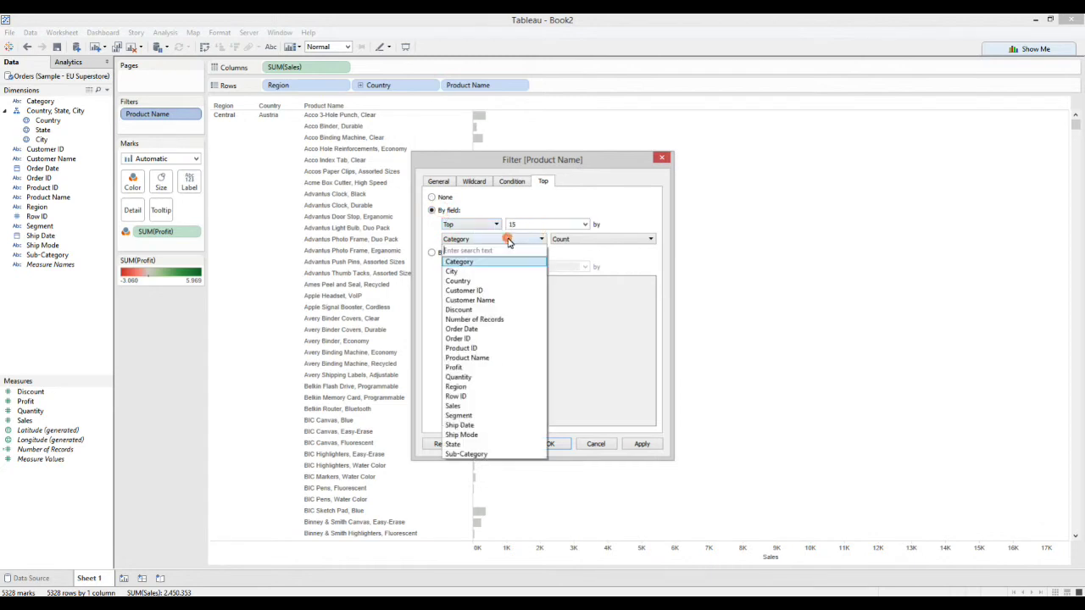
left_click(477, 377)
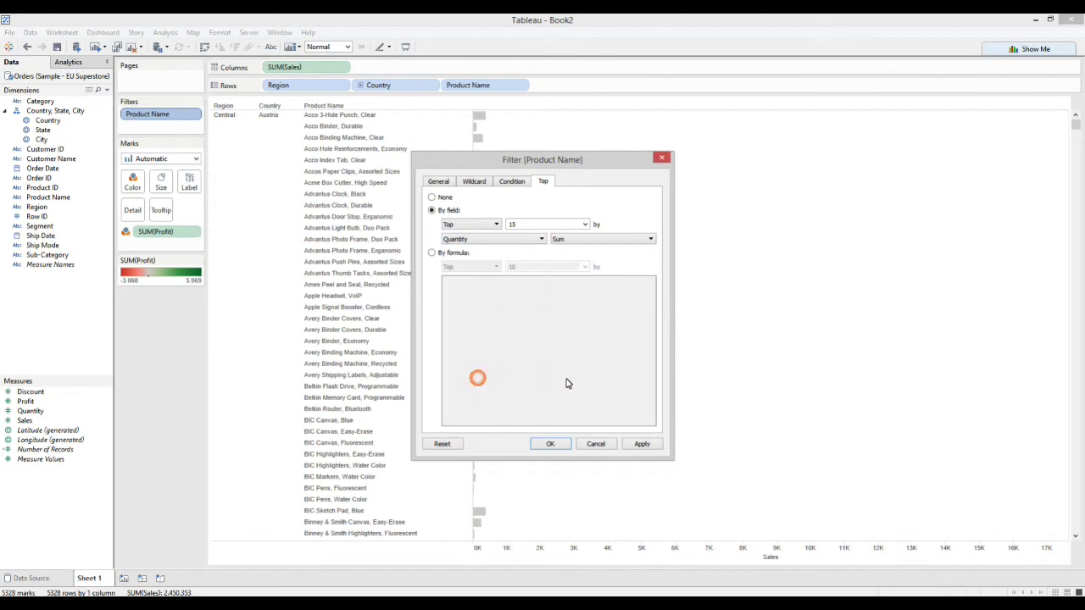
left_click(652, 446)
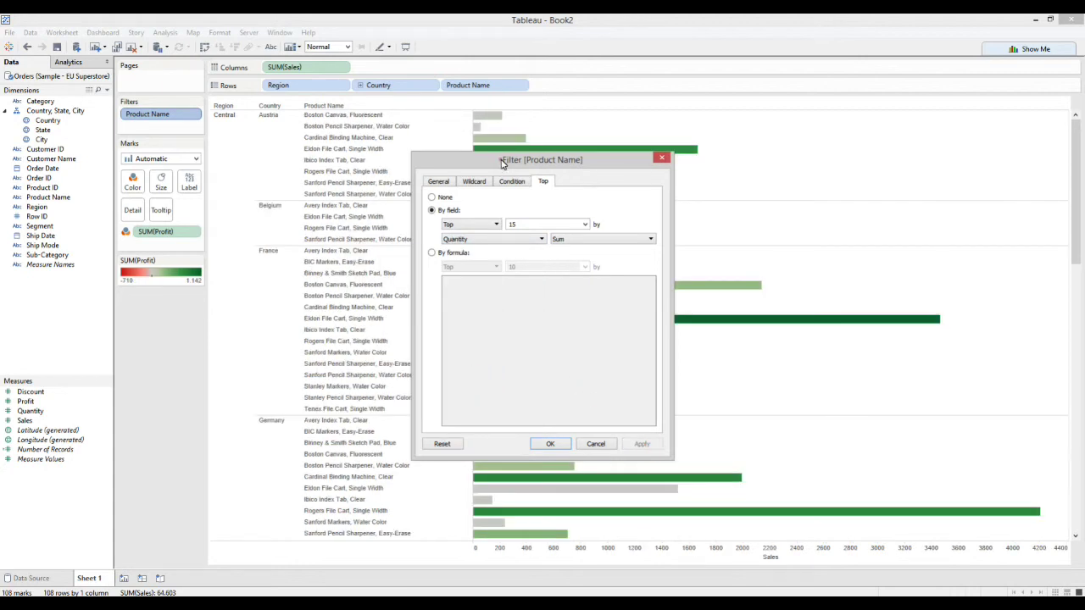
Step: Reduce the Product Name filter's top limit to 3 products and apply it
left_click_drag(503, 163, 711, 176)
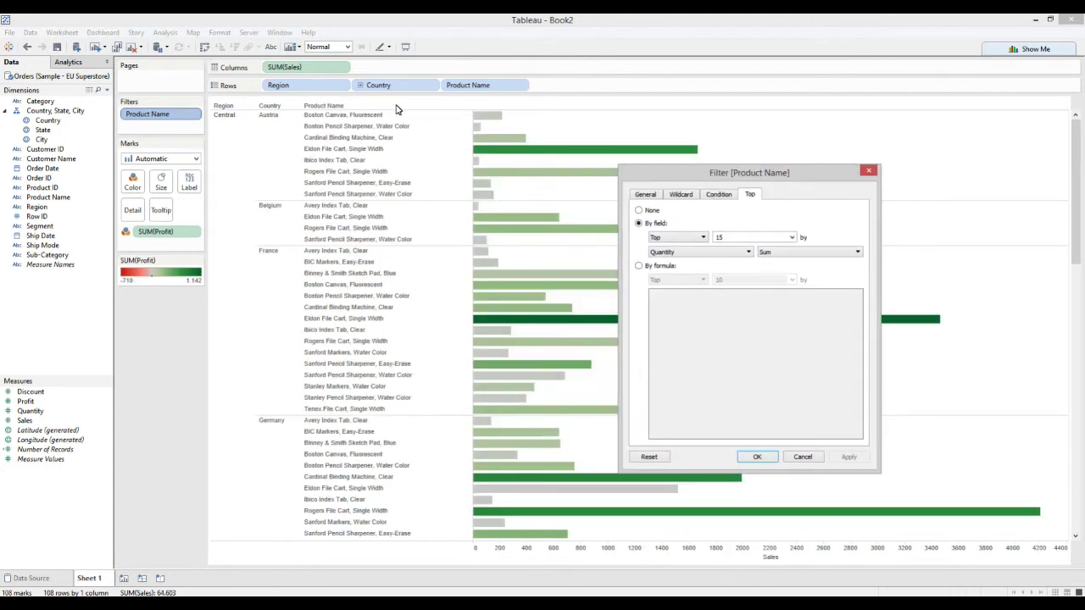
left_click_drag(730, 237, 705, 239)
type("3")
left_click(861, 456)
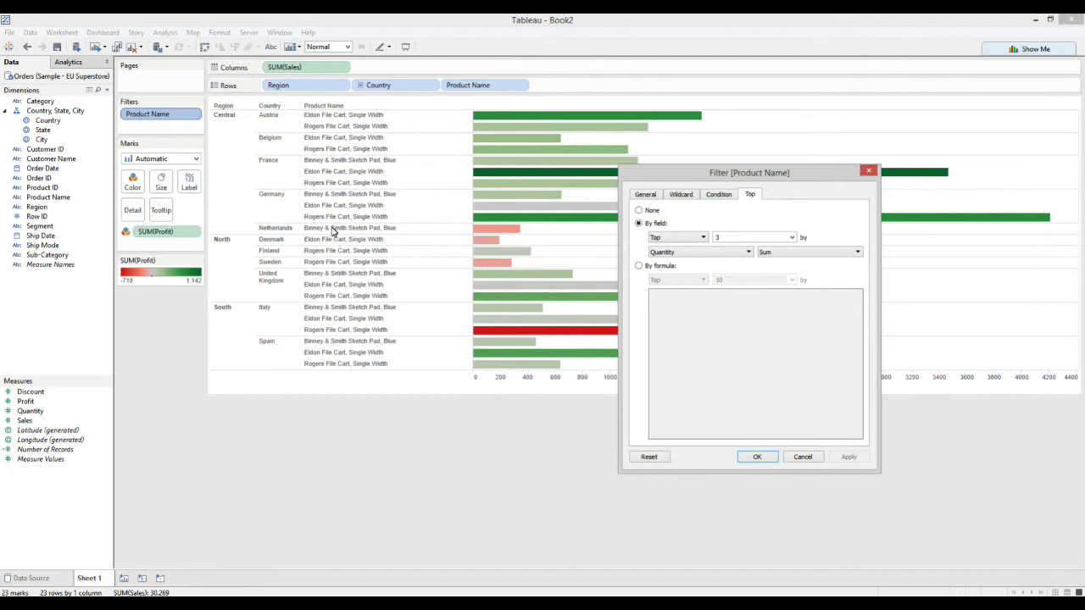
Step: Switch the top limit to By formula, return it to By field and confirm the Product Name filter
left_click(688, 309)
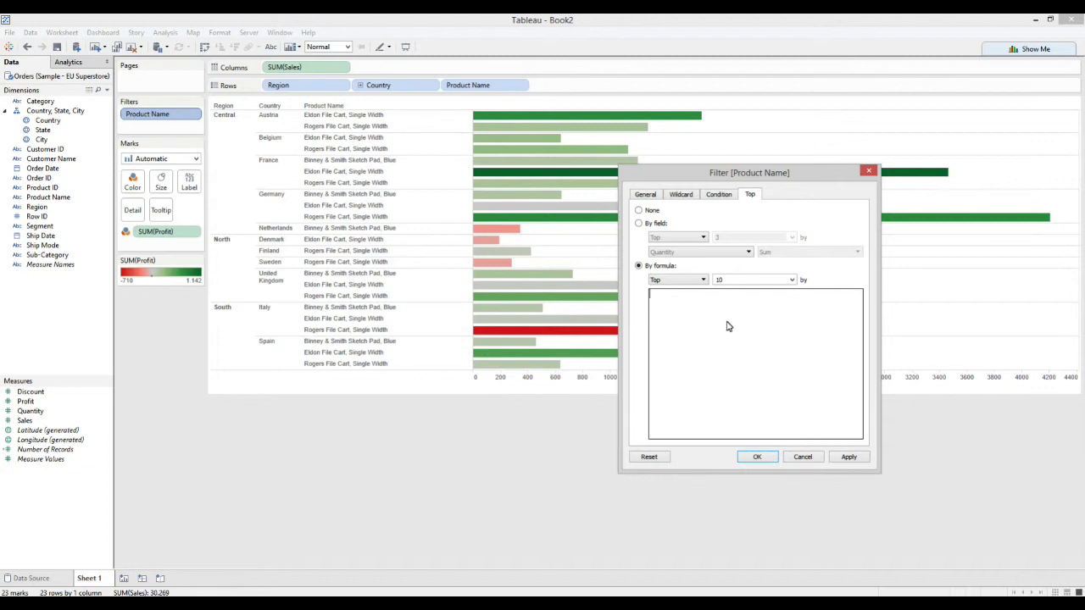
left_click(638, 223)
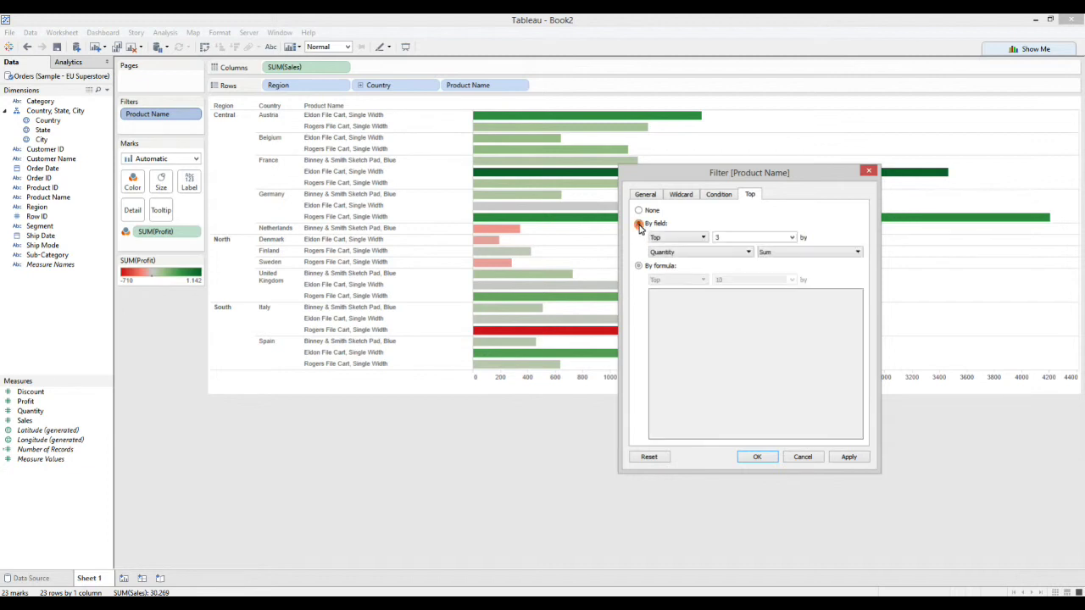
left_click(855, 460)
left_click(757, 457)
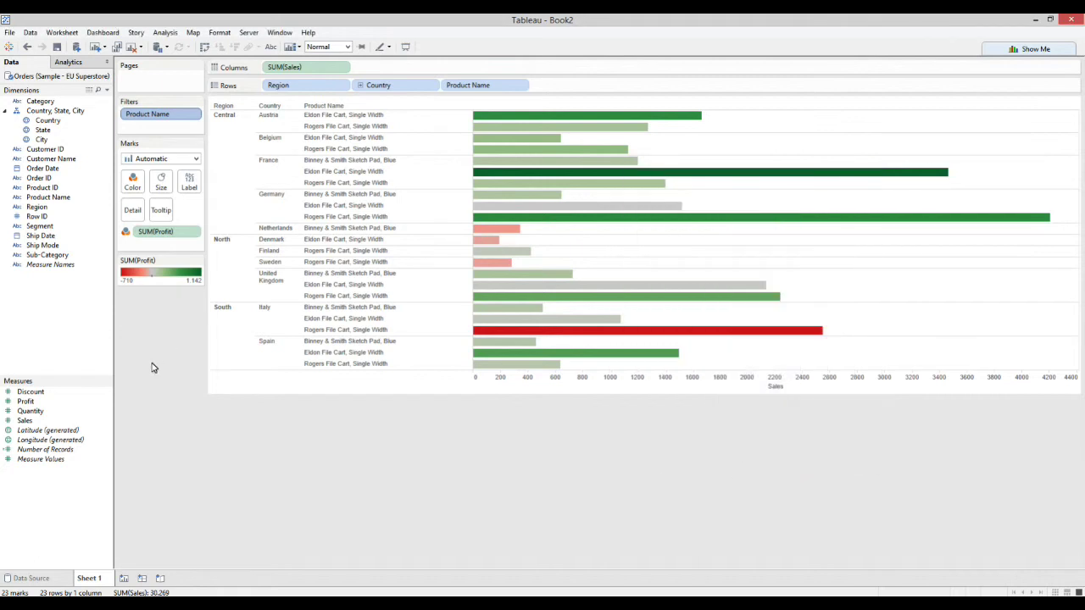
Step: Remove the Product Name filter and start a Quantity filter on all values
left_click_drag(144, 118, 31, 321)
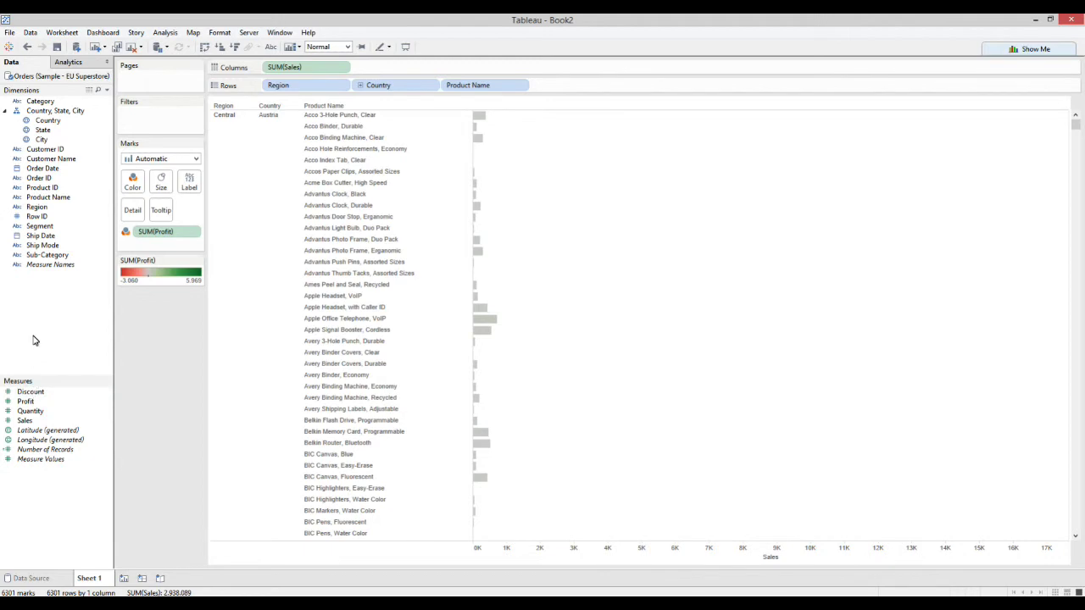
left_click_drag(34, 412, 164, 116)
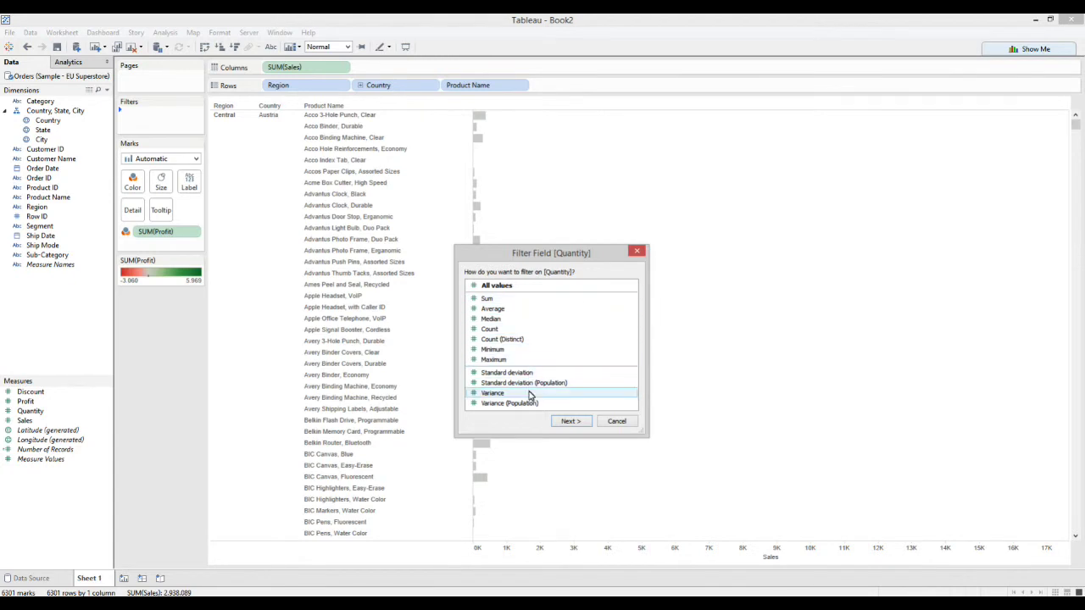
left_click(520, 286)
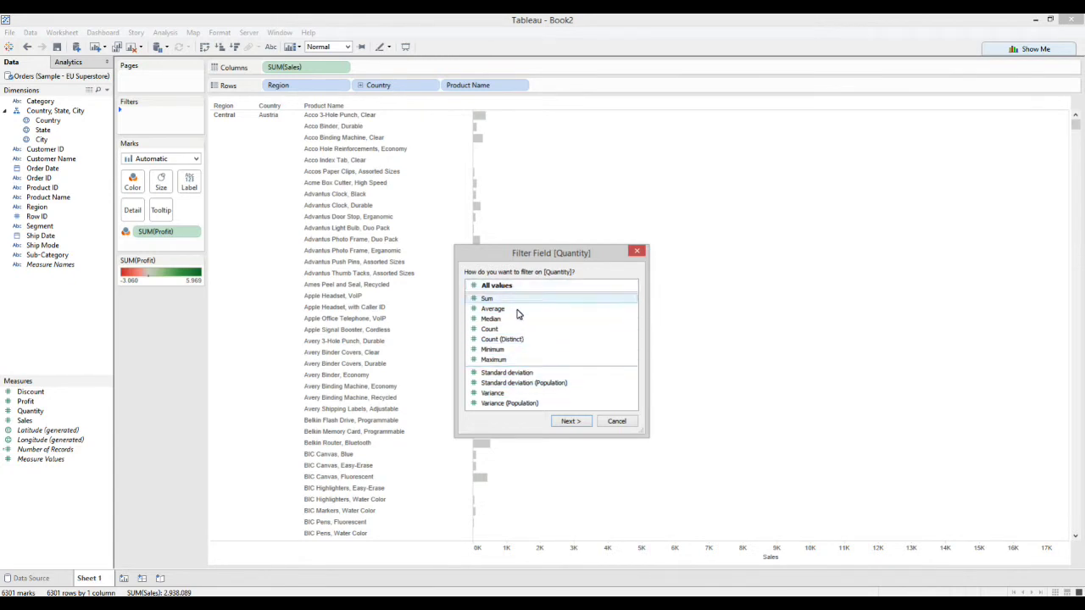
left_click(571, 421)
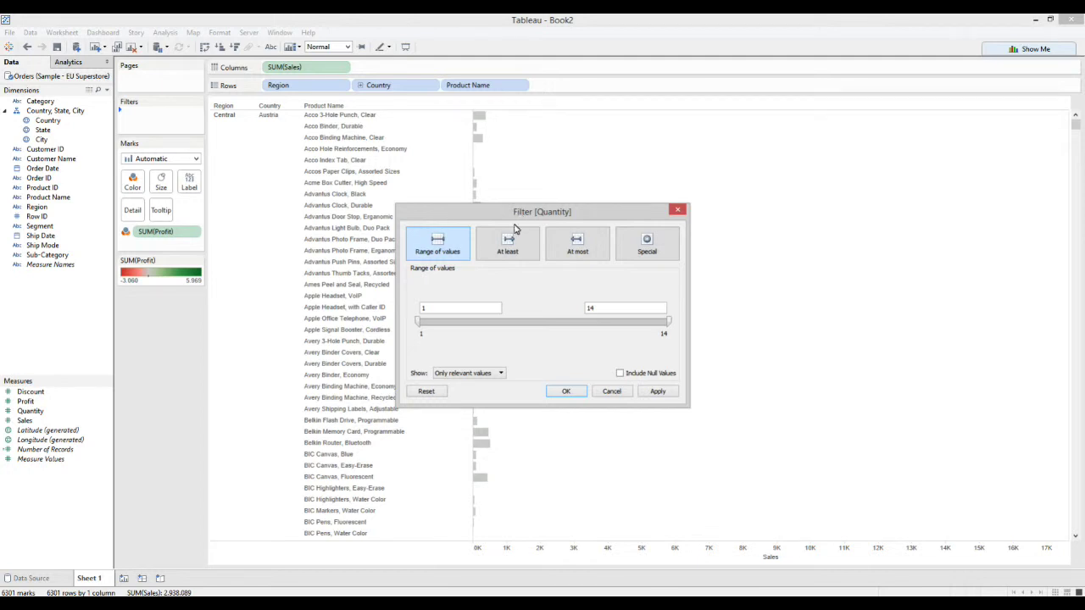
Step: Restrict the Quantity filter to a range of values from 4 to 8 and apply it
left_click_drag(418, 321, 492, 326)
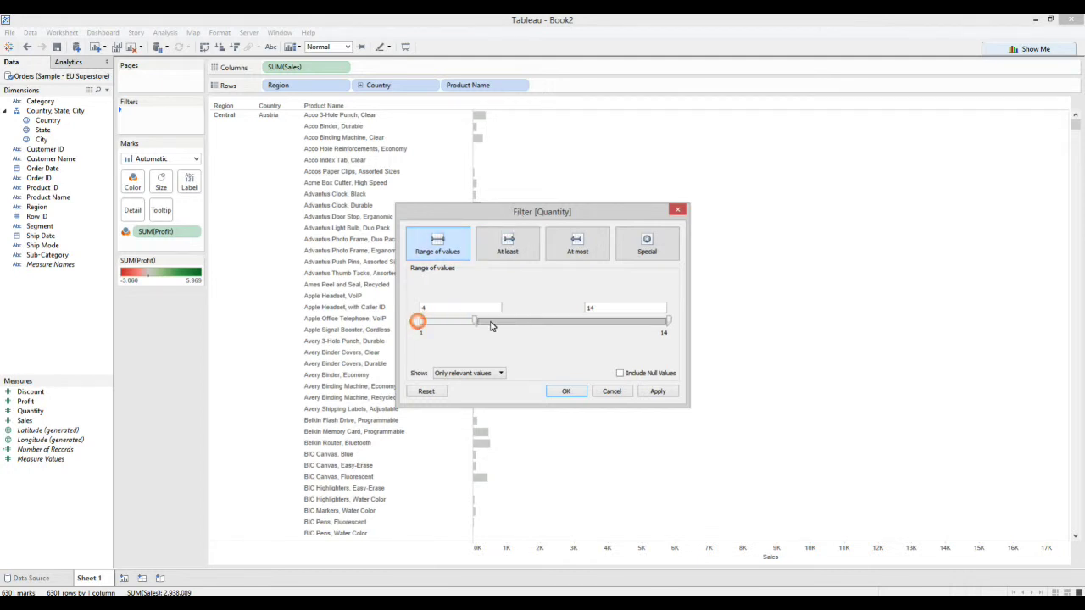
left_click_drag(668, 321, 555, 323)
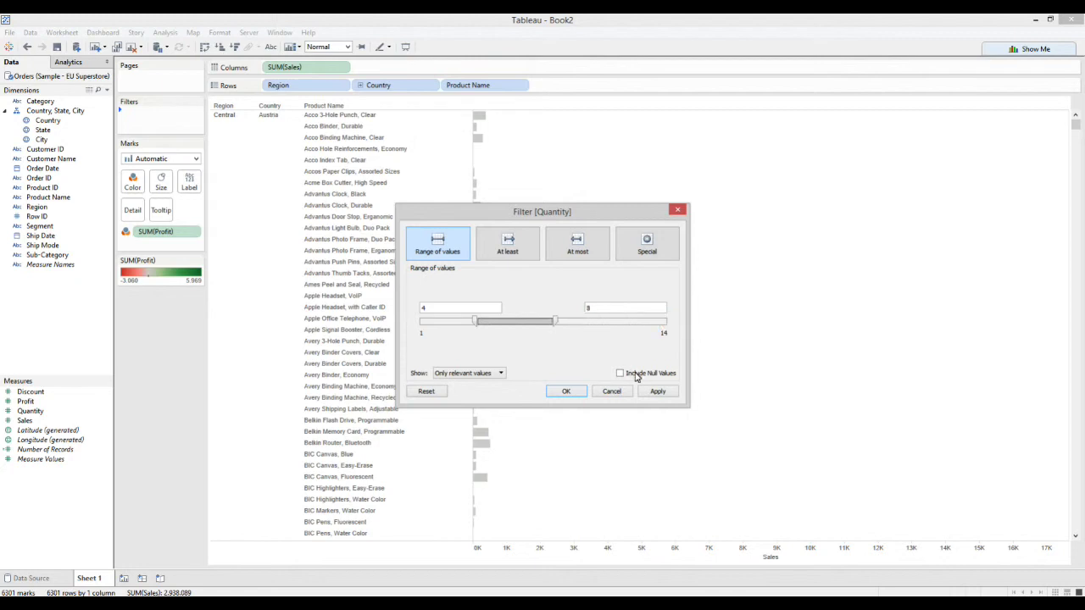
left_click(661, 397)
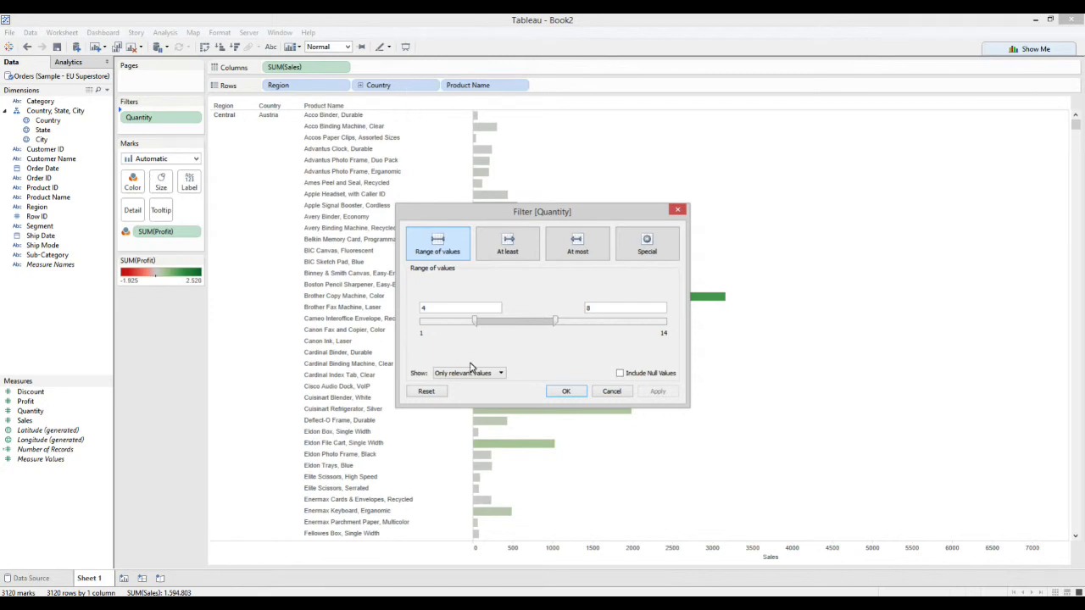
Step: Change the Quantity filter to At least with a minimum of 6 and apply it
left_click(507, 243)
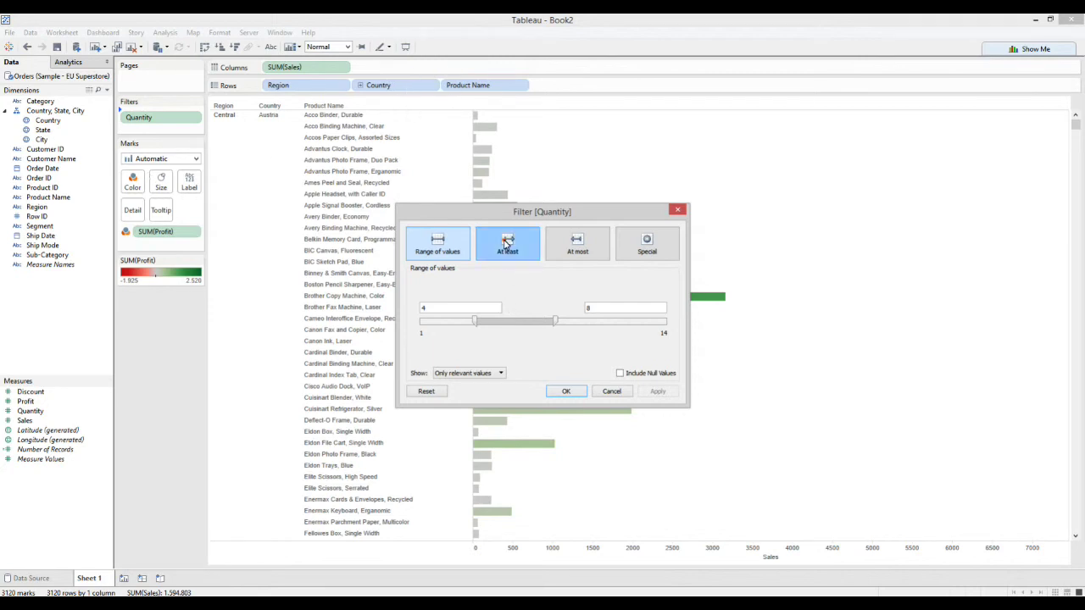
left_click_drag(475, 322, 525, 326)
left_click(657, 393)
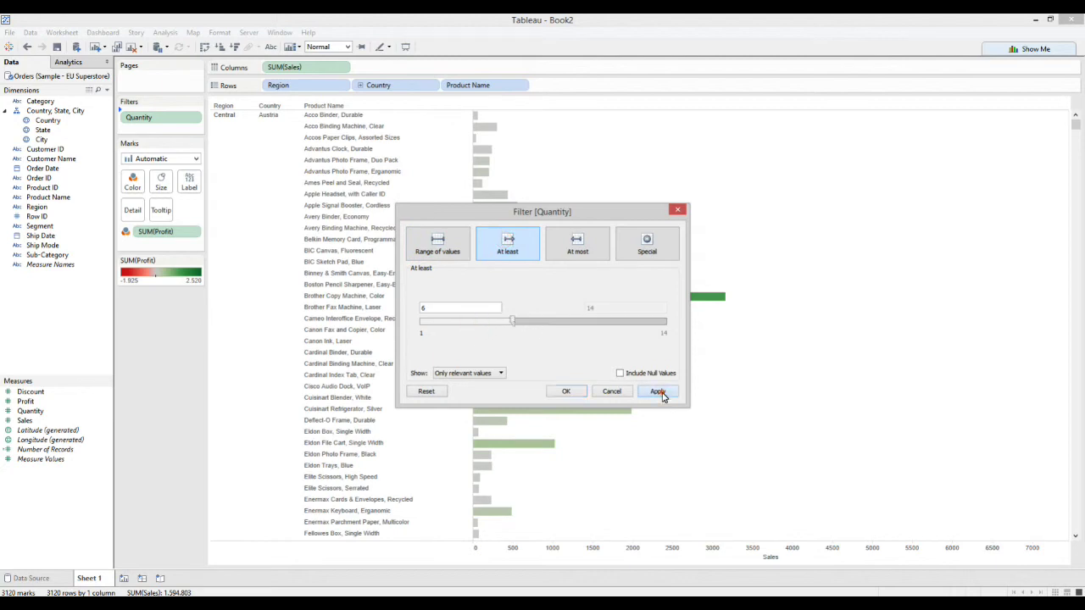
Step: Change the Quantity filter to At most with a maximum of 8 and apply it
left_click(570, 255)
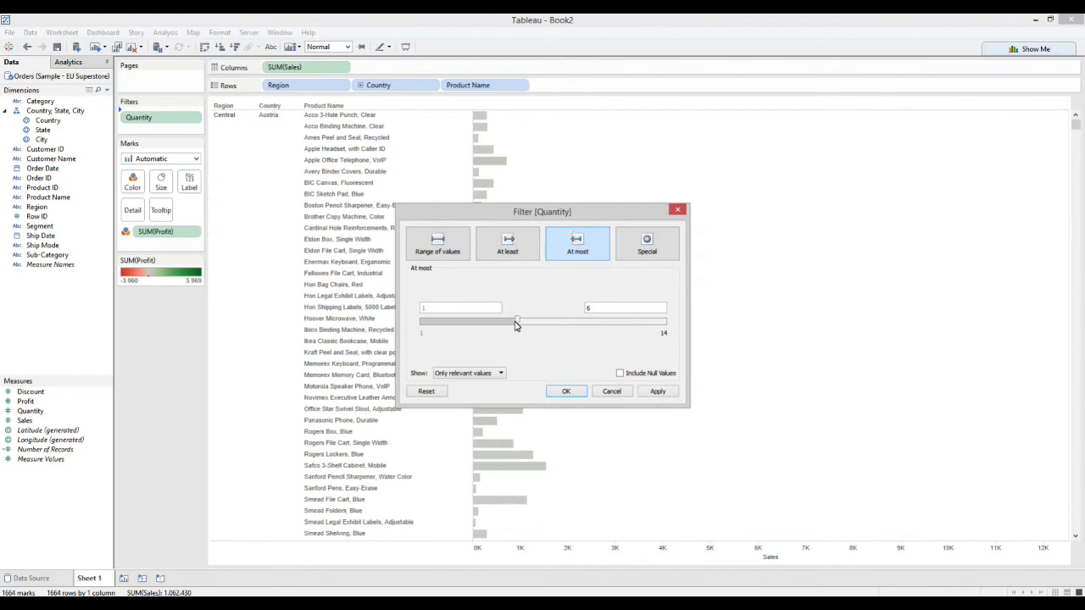
left_click_drag(517, 326, 555, 326)
left_click(658, 392)
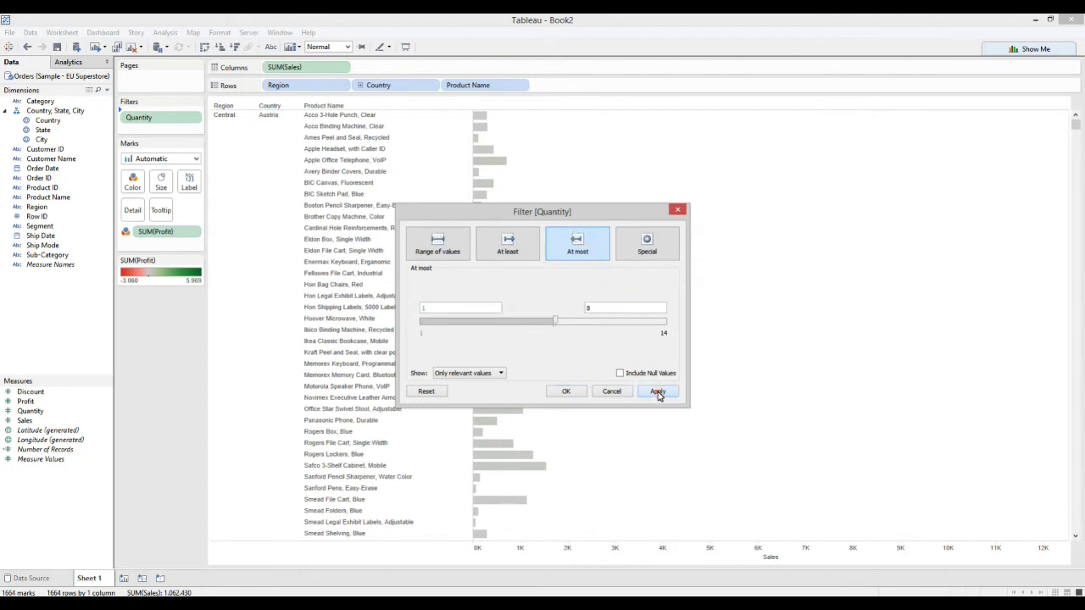
Step: Apply the Special options Null values, Non-null values and All values to the Quantity filter in turn, and confirm with All values
left_click(648, 252)
left_click(416, 282)
left_click(656, 393)
left_click(415, 295)
left_click(659, 392)
left_click(424, 308)
left_click(666, 392)
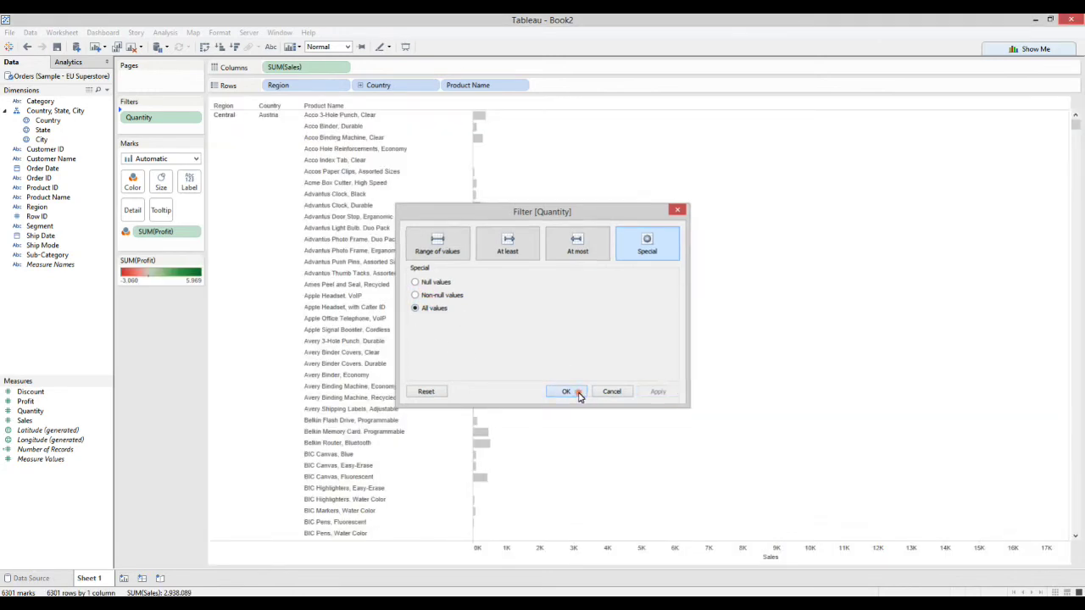
left_click(565, 392)
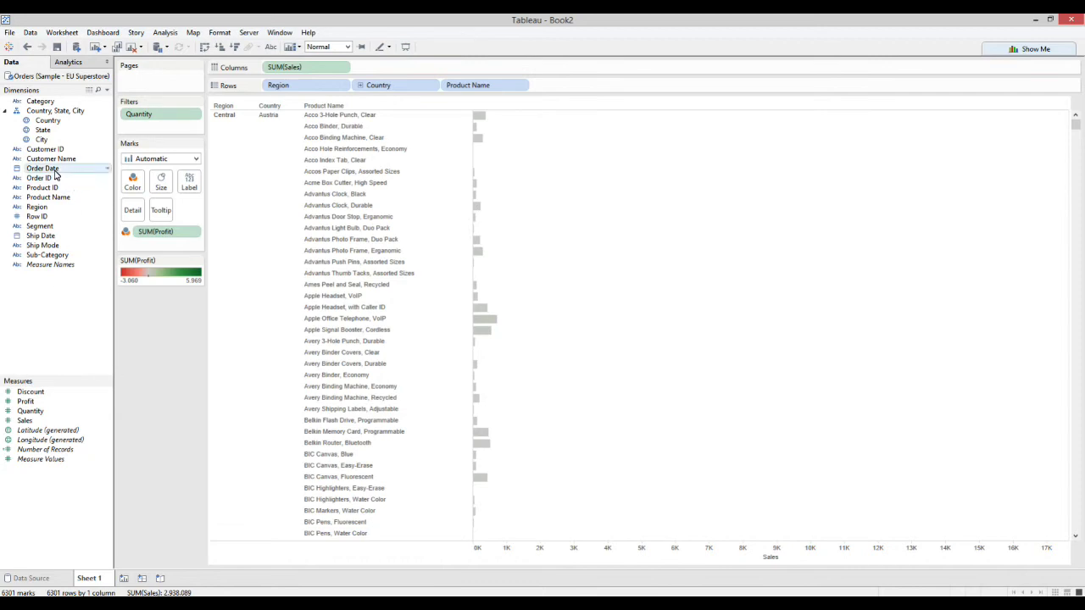
Step: Open an Order Date filter by Years, examine its general, condition and top options, and cancel it
left_click_drag(49, 174, 161, 127)
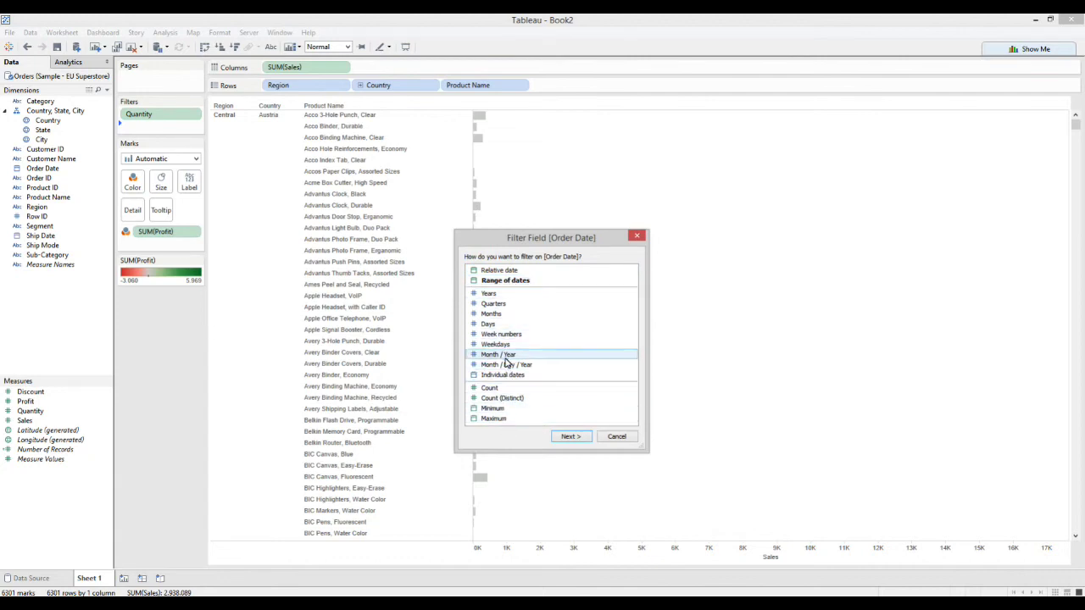
left_click(495, 294)
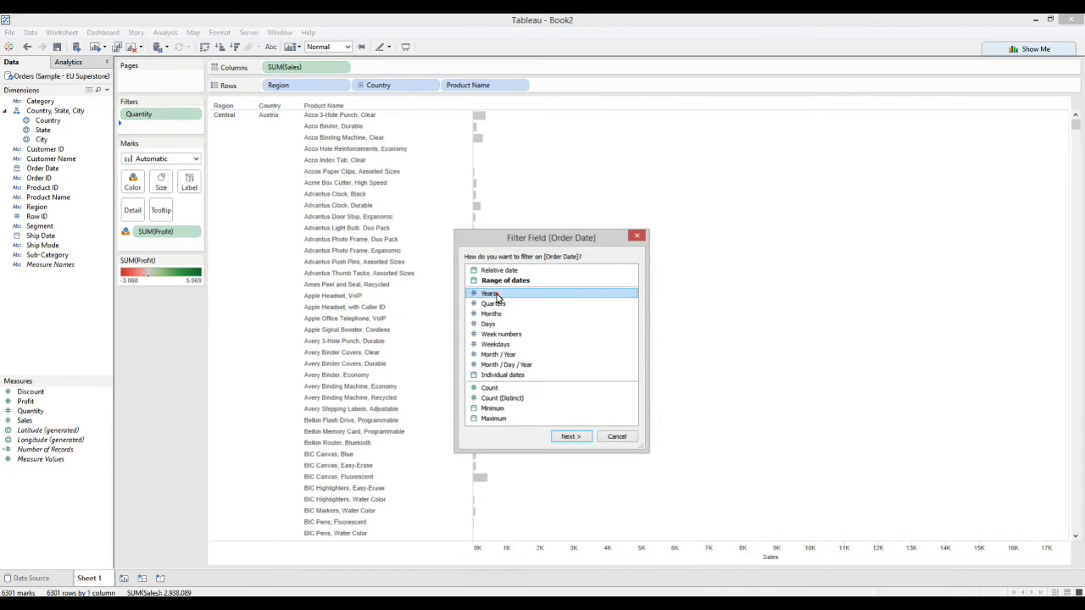
left_click(573, 437)
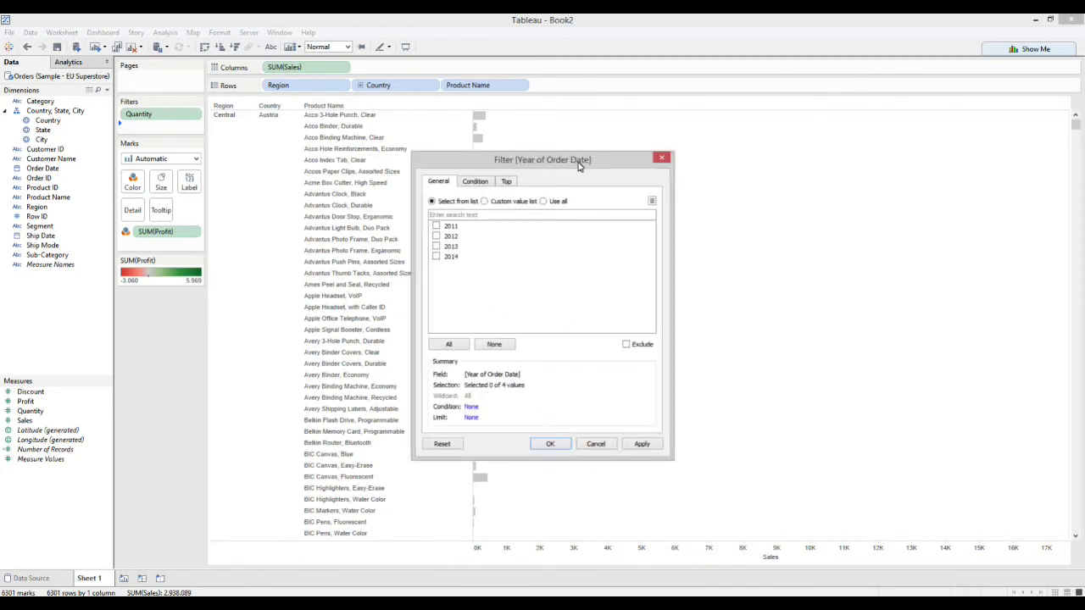
left_click_drag(579, 166, 696, 155)
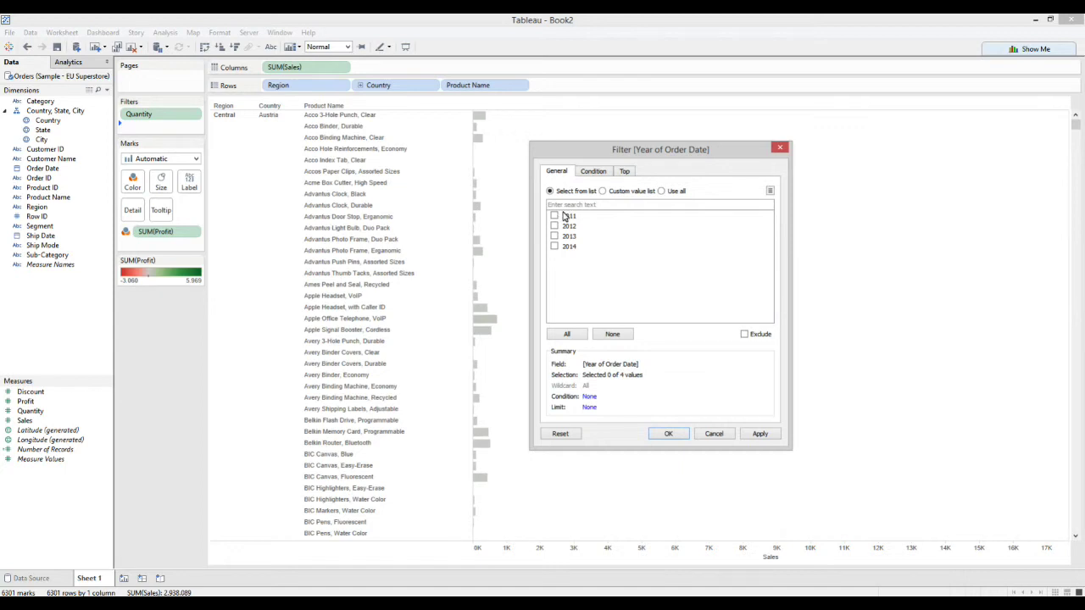
left_click(603, 173)
left_click(625, 171)
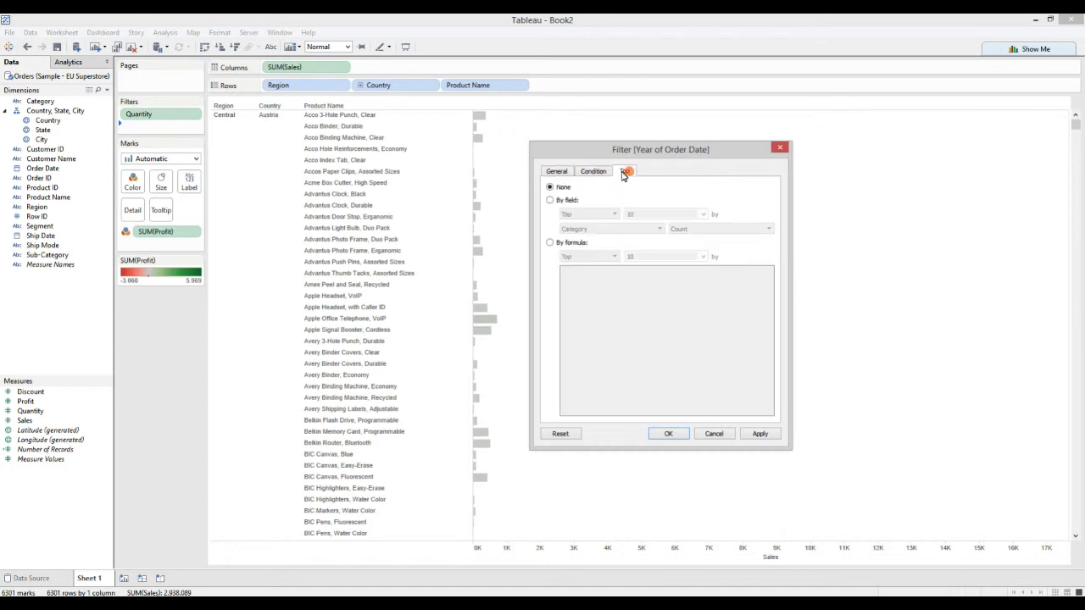
left_click(555, 173)
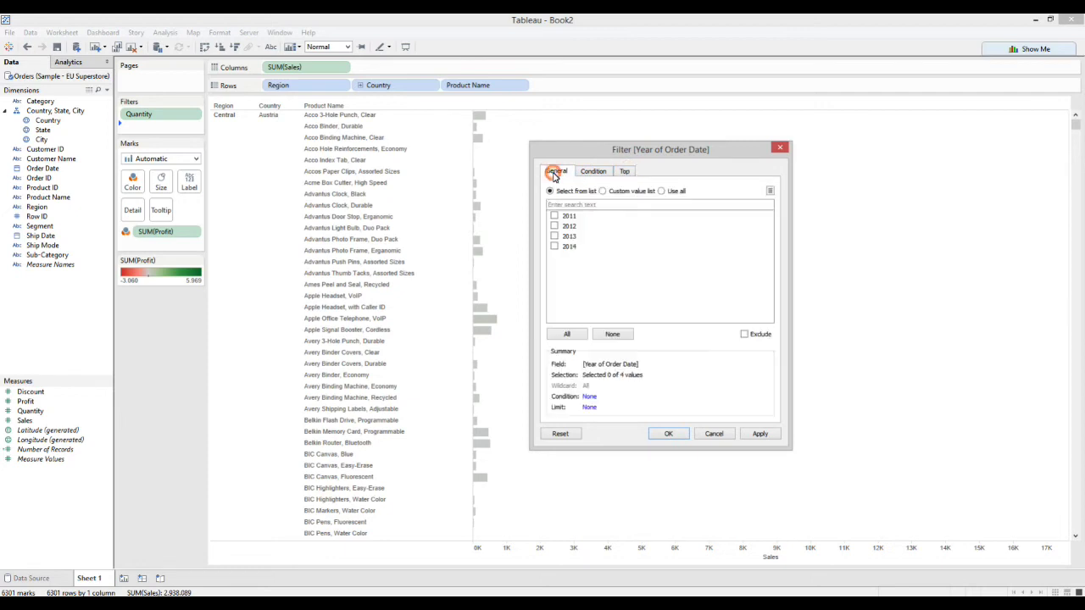
left_click(714, 434)
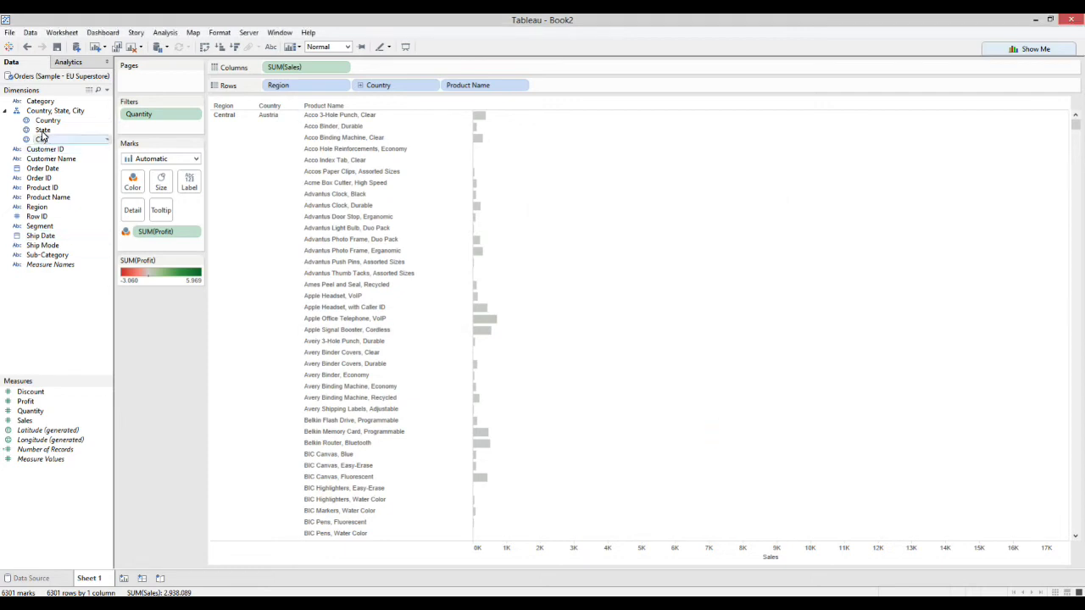
Step: Open a Relative date filter on Order Date and try the month options Next month, Previous month, Next months and Last months
left_click_drag(41, 175, 162, 133)
left_click(507, 271)
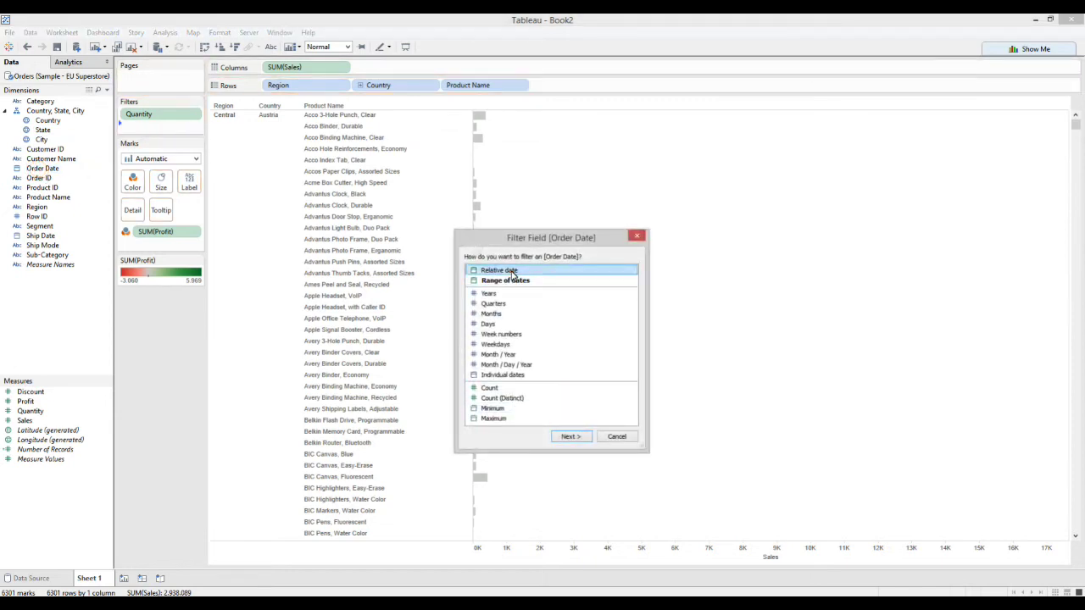
left_click(567, 436)
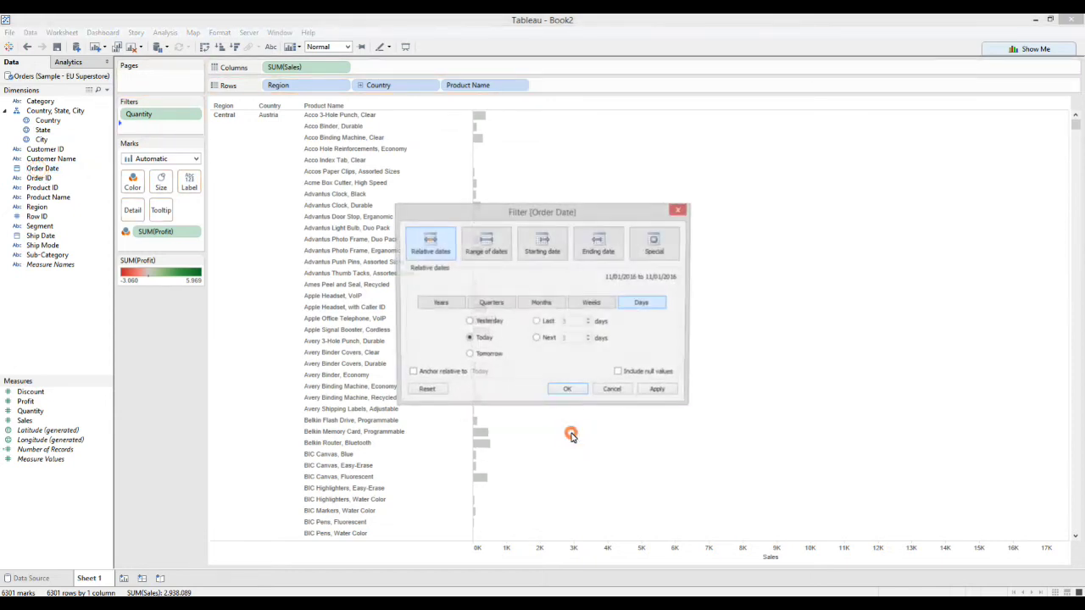
left_click_drag(537, 217, 538, 178)
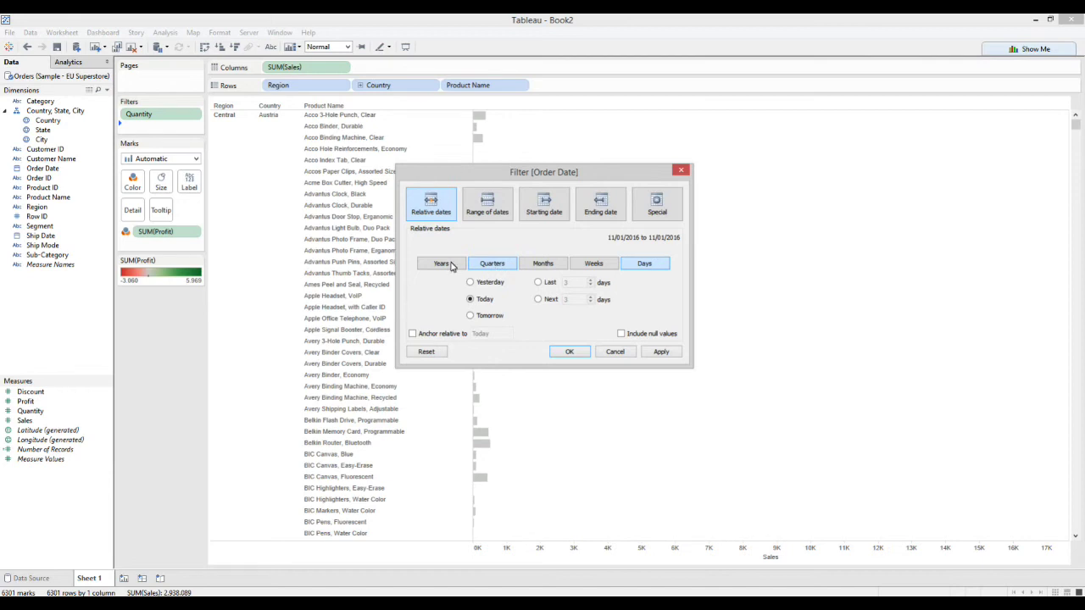
left_click(543, 263)
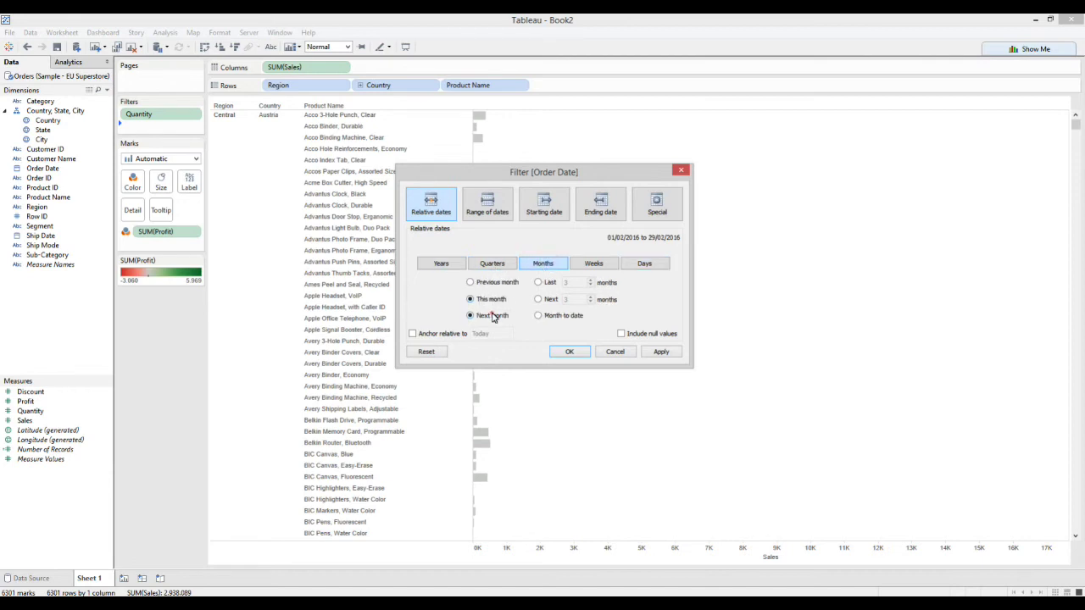
left_click(483, 282)
left_click(540, 301)
left_click(550, 284)
Step: Try a range of dates from 12/06/2012 to 04/06/2013 for the Order Date filter
left_click(487, 205)
left_click_drag(454, 286, 511, 284)
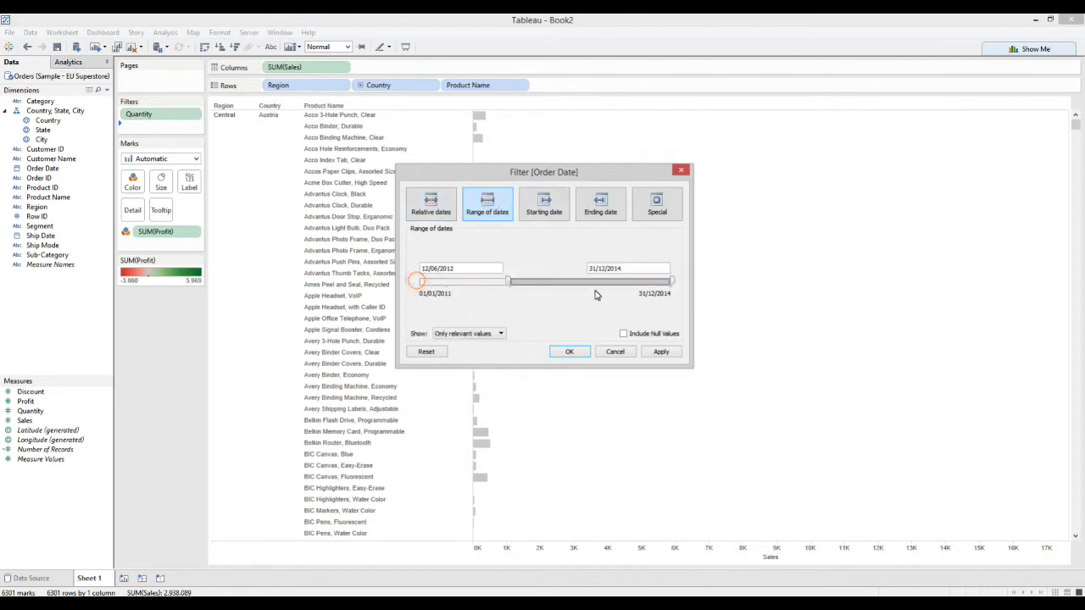
left_click_drag(672, 286, 574, 283)
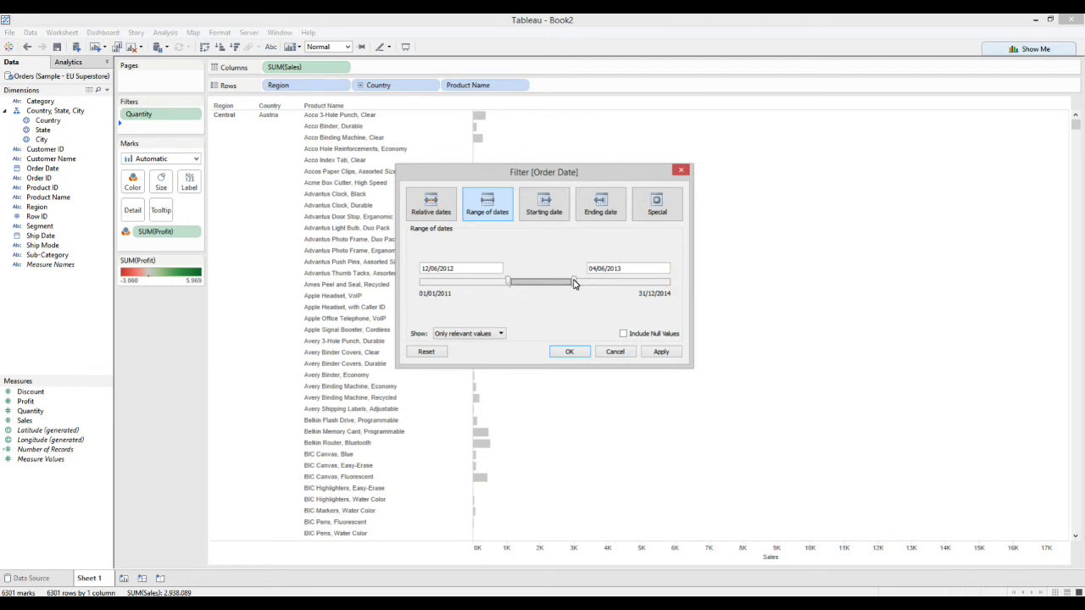
Step: Move the Order Date filter's starting date, and try an ending date of 15/07/2012
left_click(547, 211)
left_click_drag(506, 284, 542, 289)
left_click(624, 212)
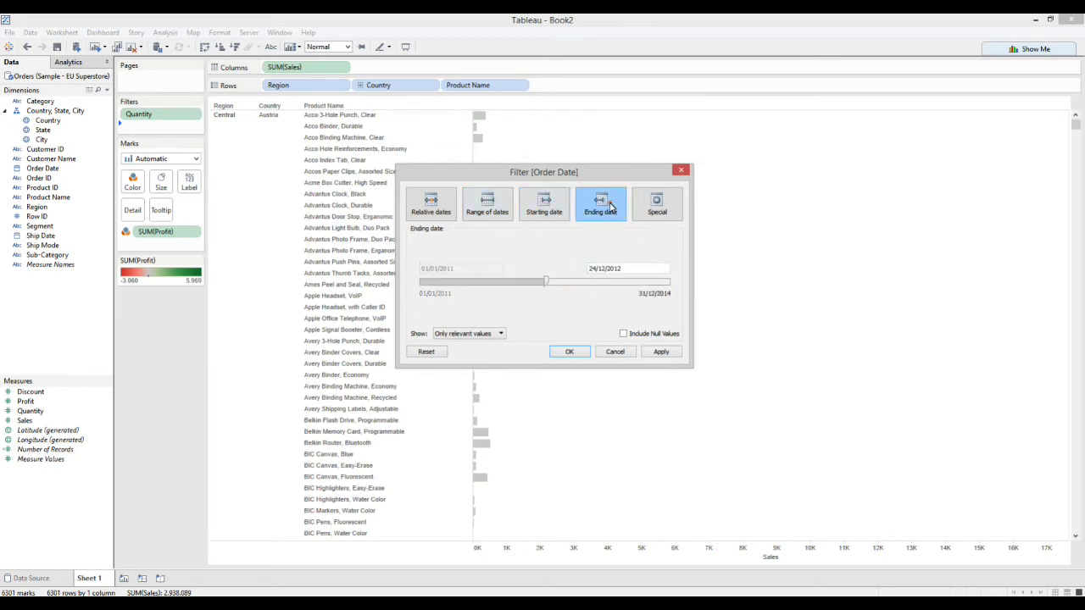
left_click_drag(546, 280, 519, 284)
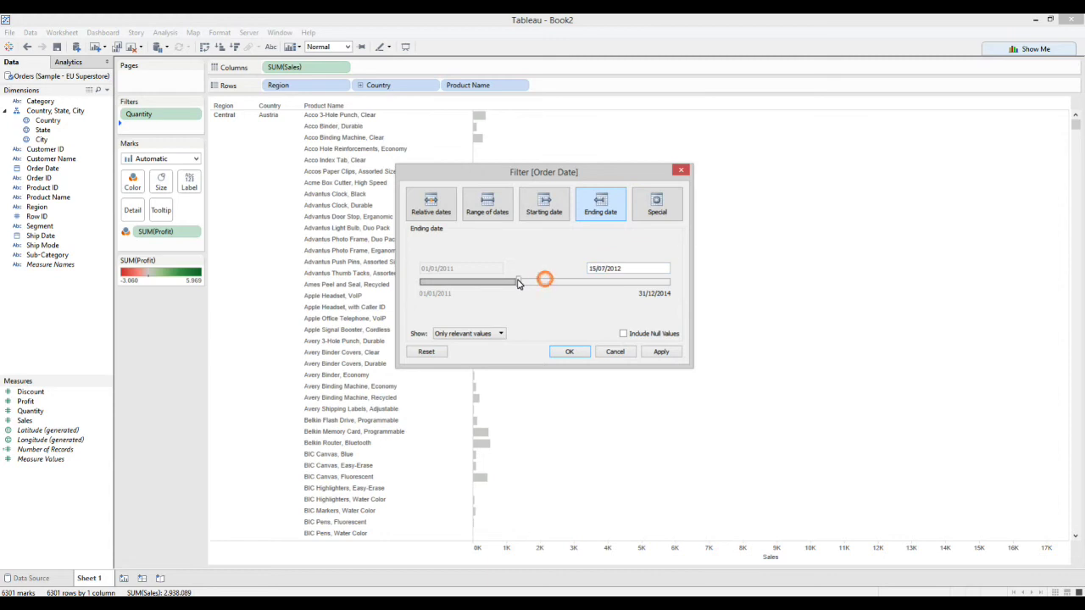
Step: Try the Special options Non-null dates and Null dates for the Order Date filter, and cancel it
left_click(657, 205)
left_click(441, 256)
left_click(437, 243)
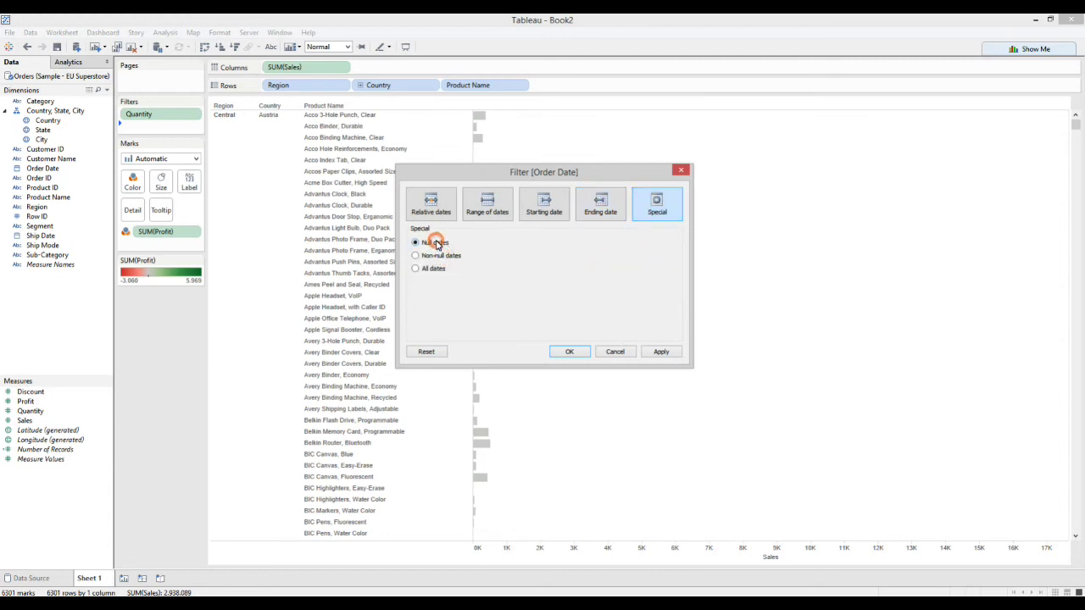
left_click(622, 352)
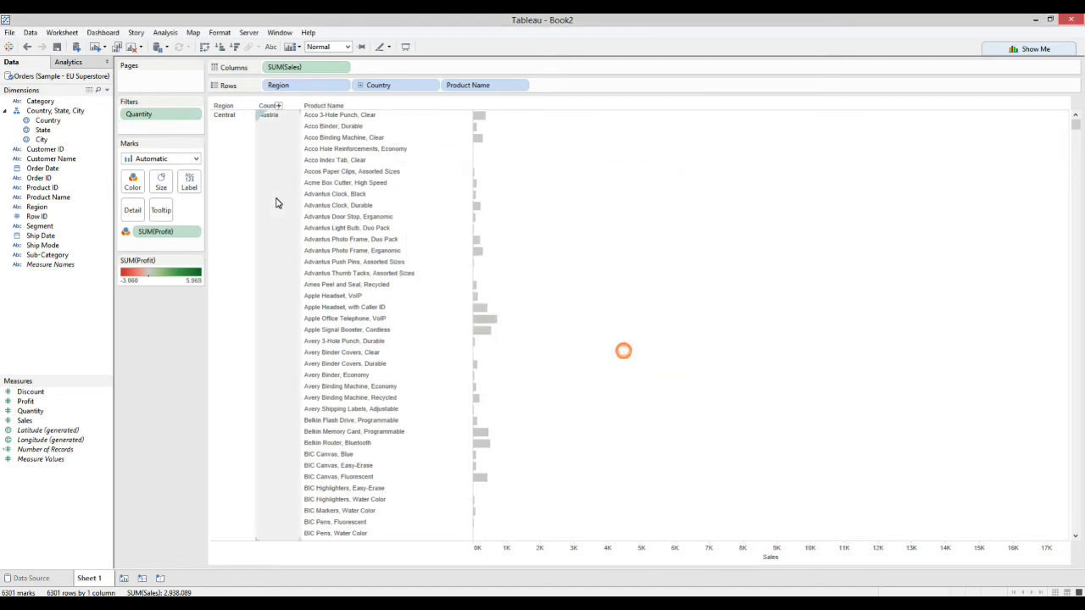
Step: Remove the Quantity filter and keep only the Central region in the chart
left_click_drag(153, 113, 34, 303)
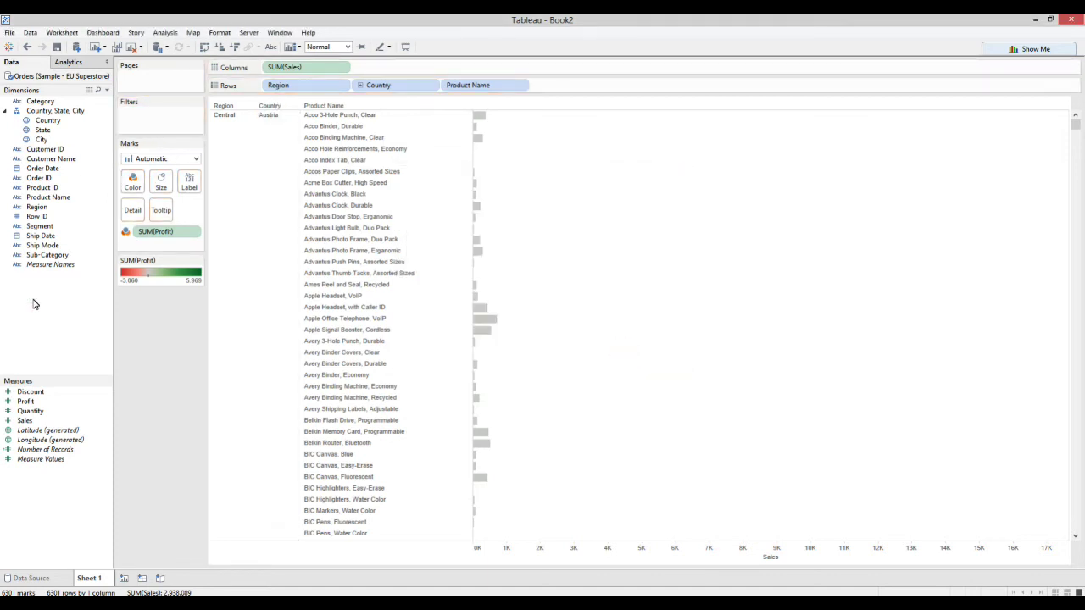
left_click(236, 146)
left_click(273, 158)
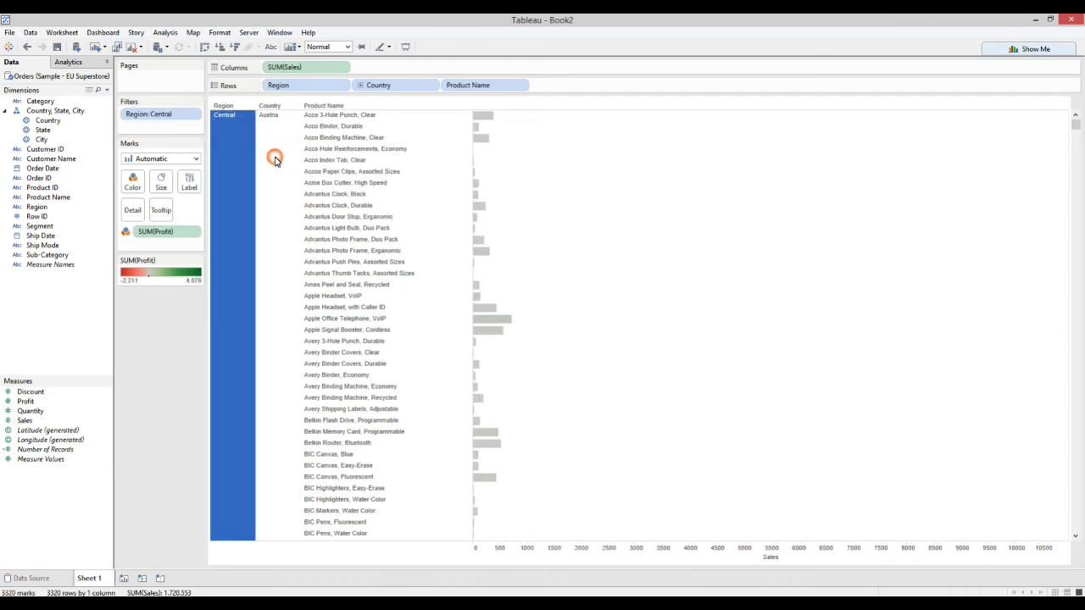
Step: Remove the Region filter and exclude the product Accos Paper Clips, Assorted Sizes from the chart
left_click(241, 158)
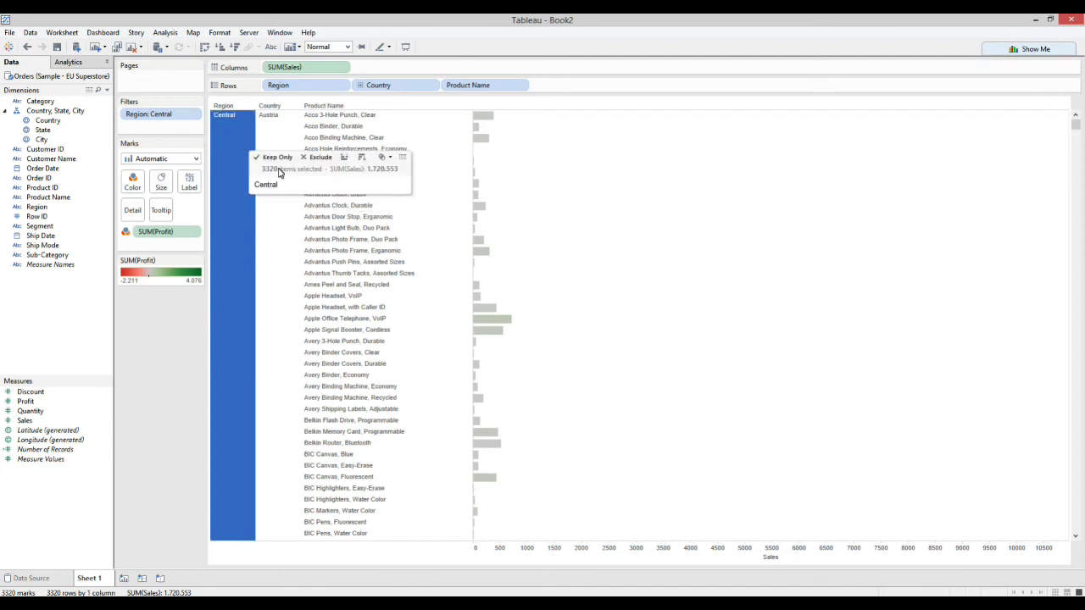
left_click_drag(151, 113, 34, 305)
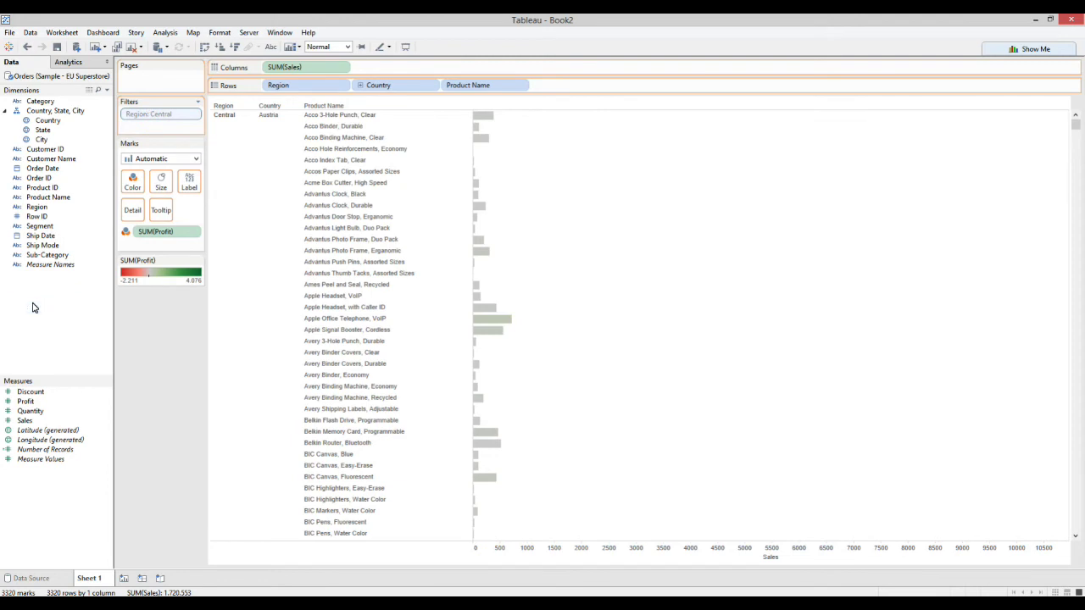
right_click(346, 176)
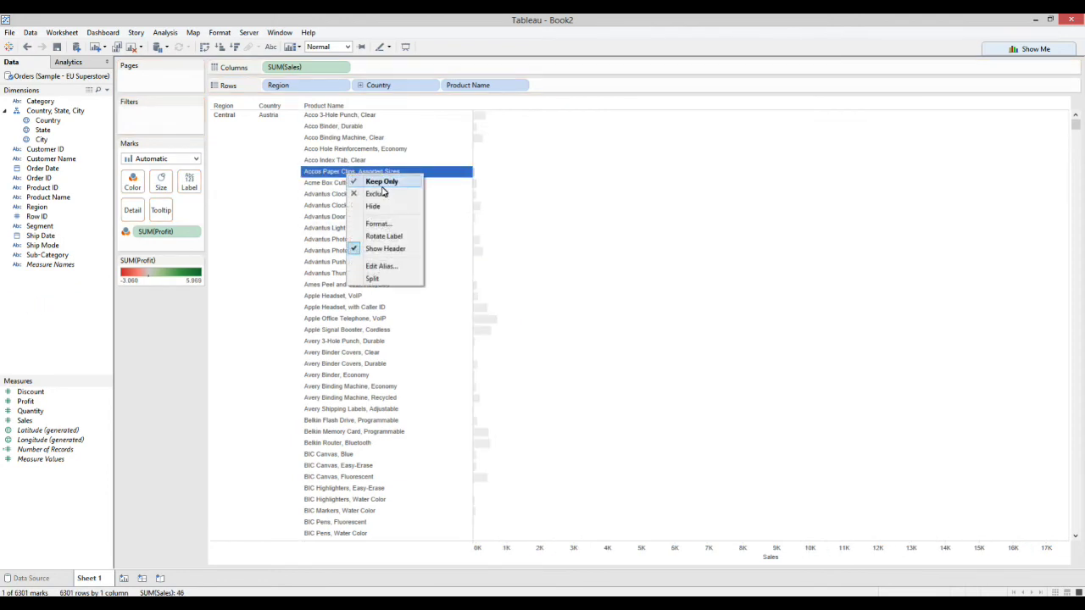
left_click(390, 194)
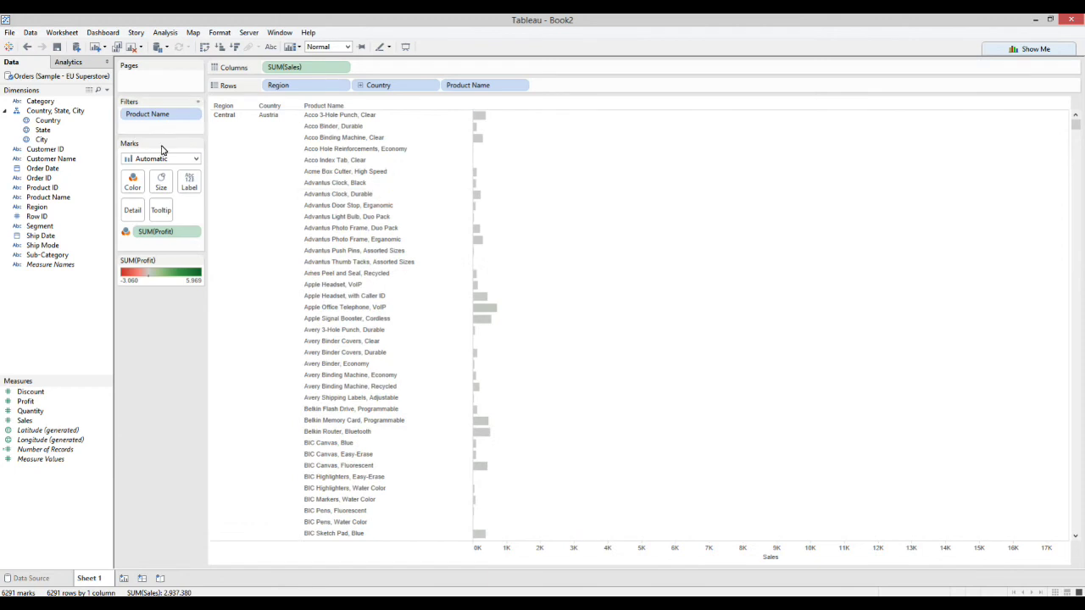
Step: Keep only the country Austria, the Central region and the product Advantus Push Pins, Assorted Sizes
left_click(277, 136)
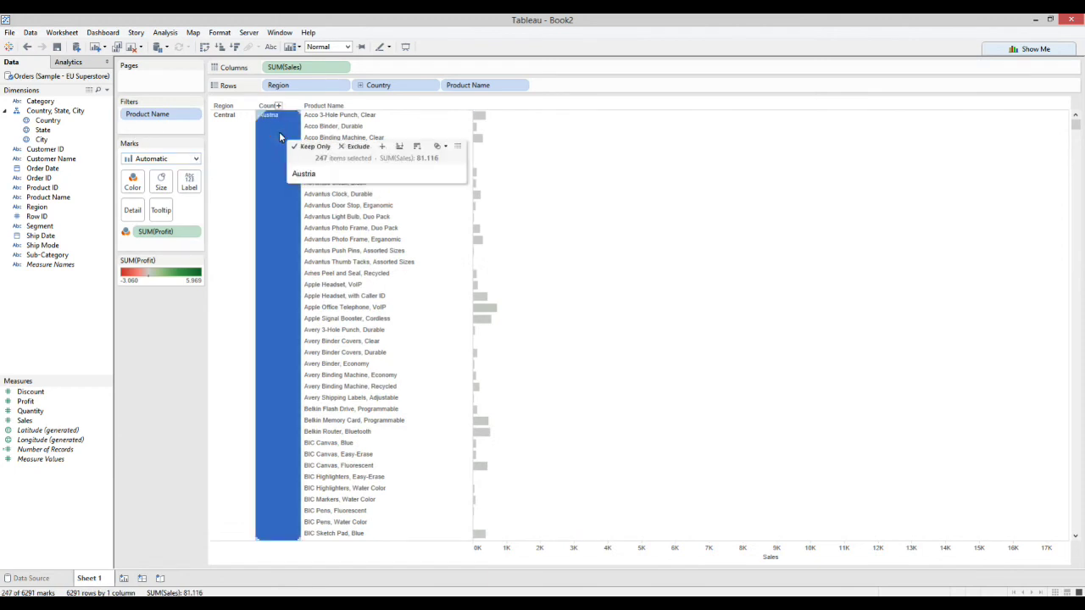
left_click(313, 148)
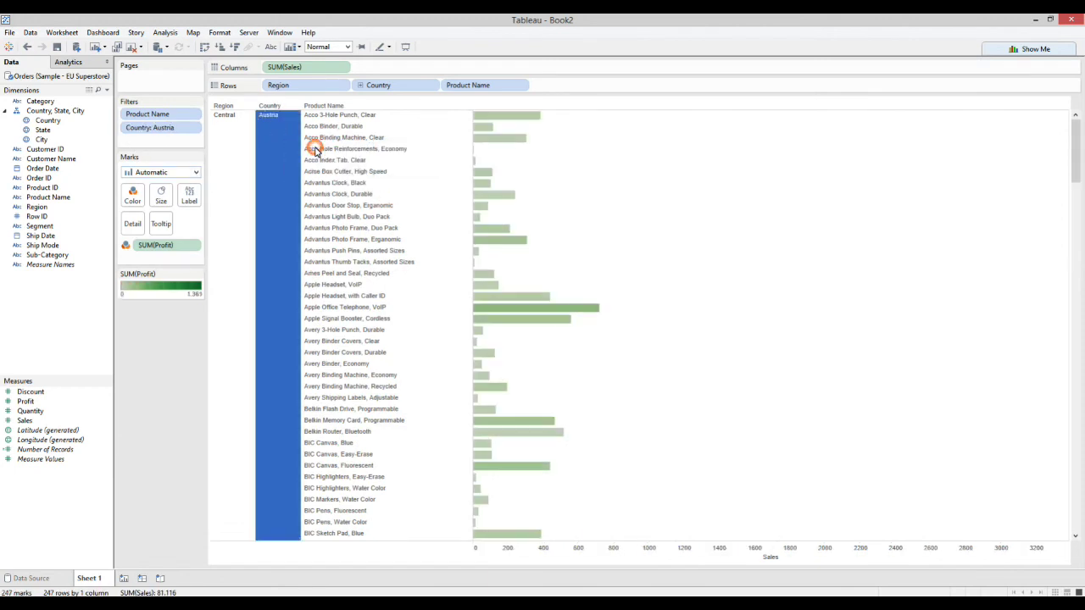
left_click(233, 166)
left_click(269, 177)
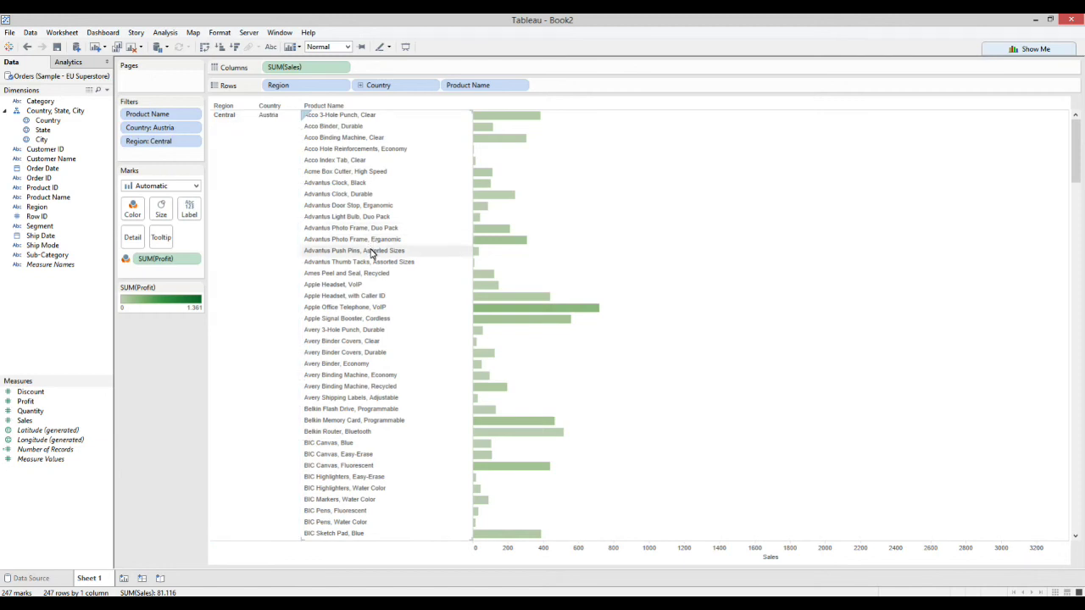
left_click(371, 252)
left_click(388, 264)
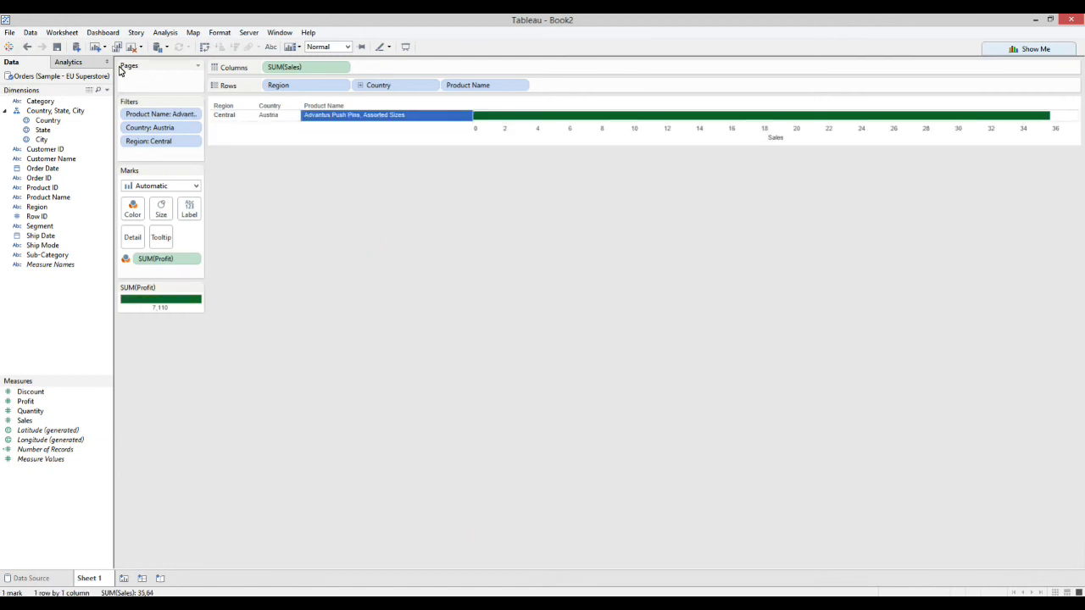
Step: Clear all filters from the sheet
left_click(141, 46)
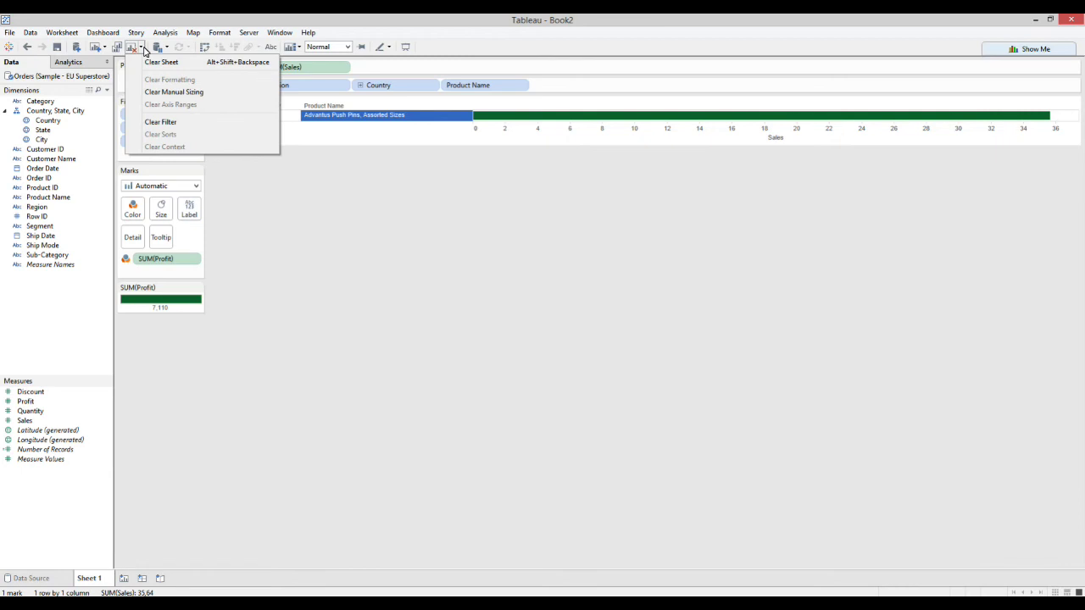
left_click(166, 122)
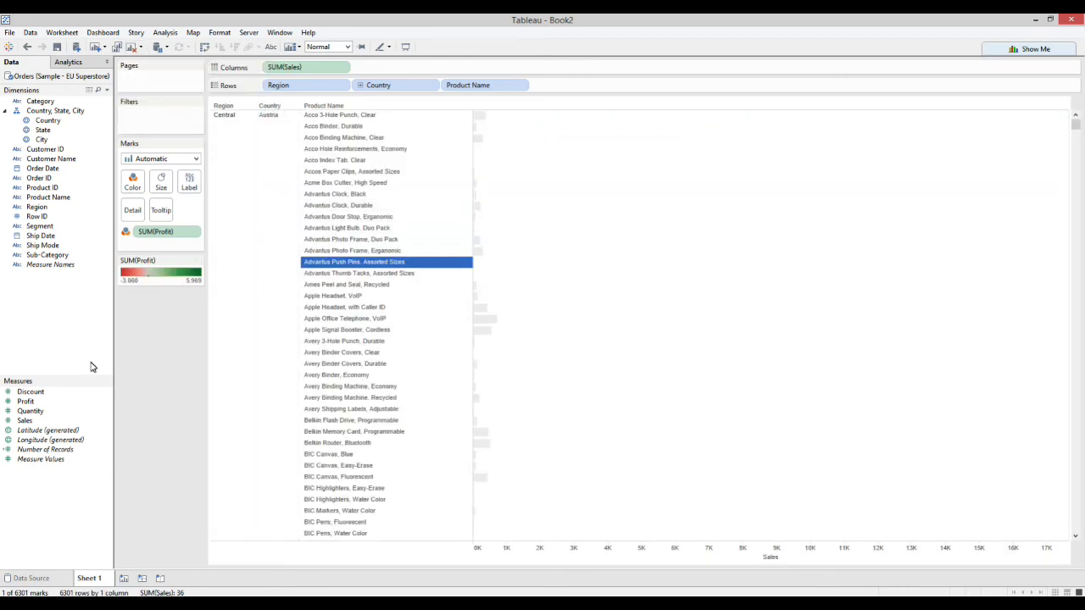
Step: Show an interactive filter for Discount and limit its range to 0,600 to 2,000
right_click(29, 392)
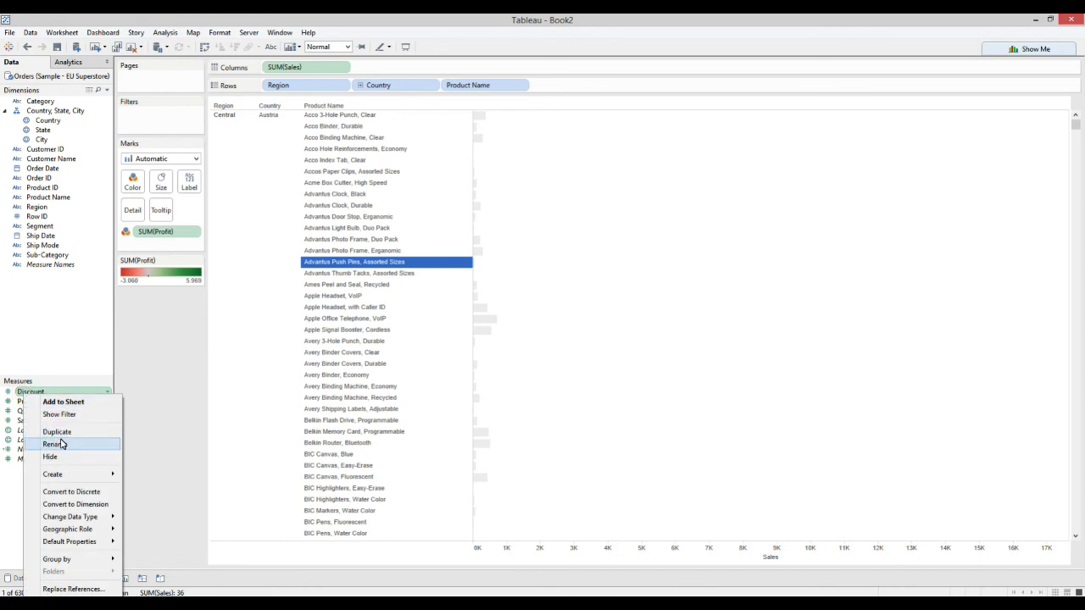
left_click(68, 415)
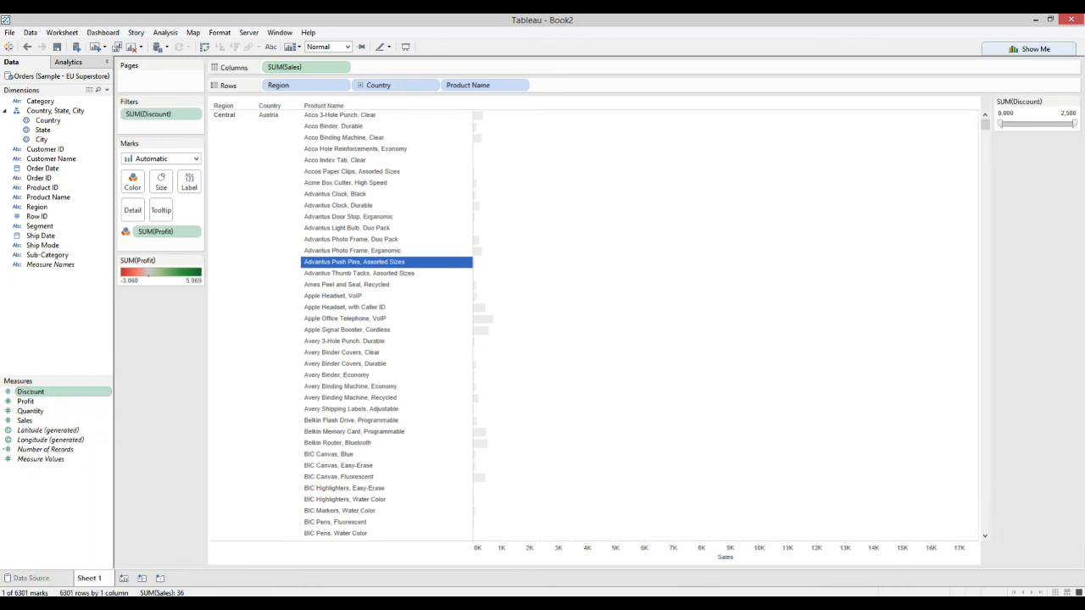
mouse_move(1003, 124)
left_mouse_down()
mouse_move(1073, 123)
mouse_move(1019, 125)
left_mouse_up()
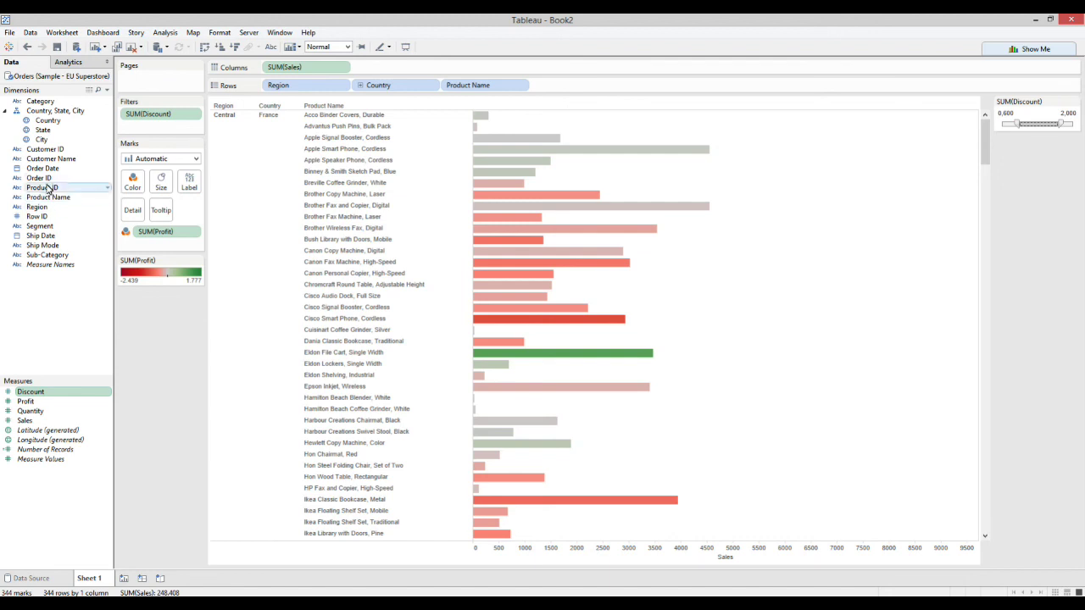
Step: Open a Customer Name filter, examine its general, wildcard, condition and top options, and close it without applying
left_click_drag(46, 159, 142, 132)
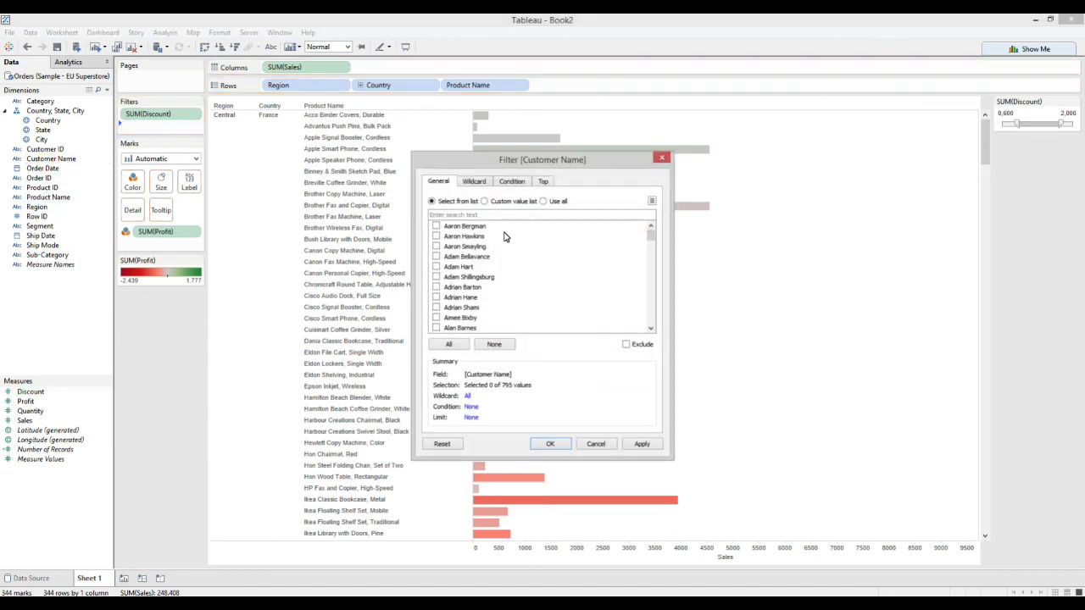
left_click(475, 182)
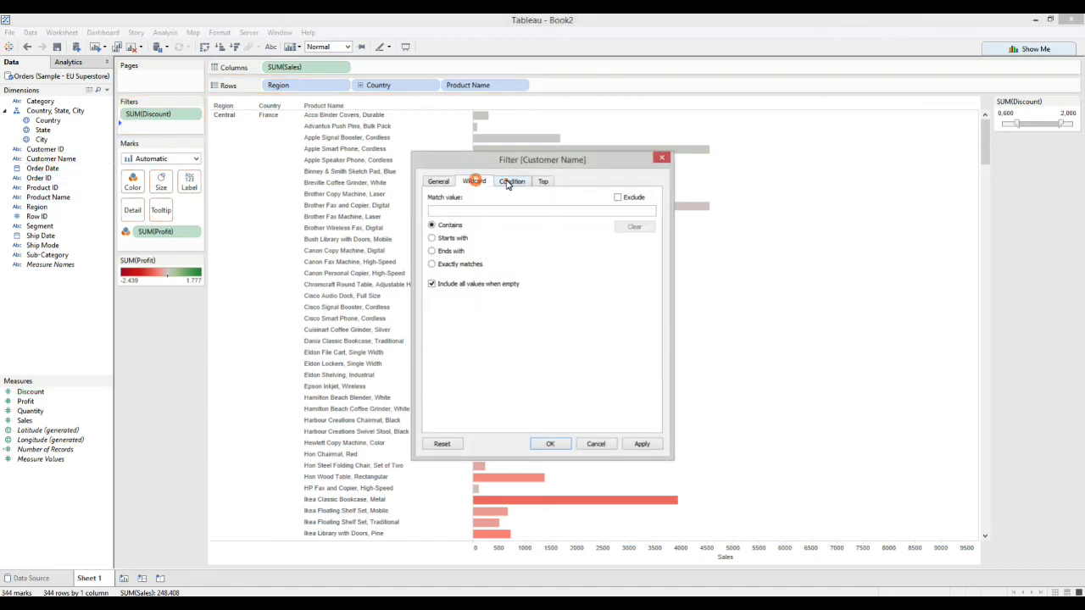
left_click(512, 181)
left_click(542, 181)
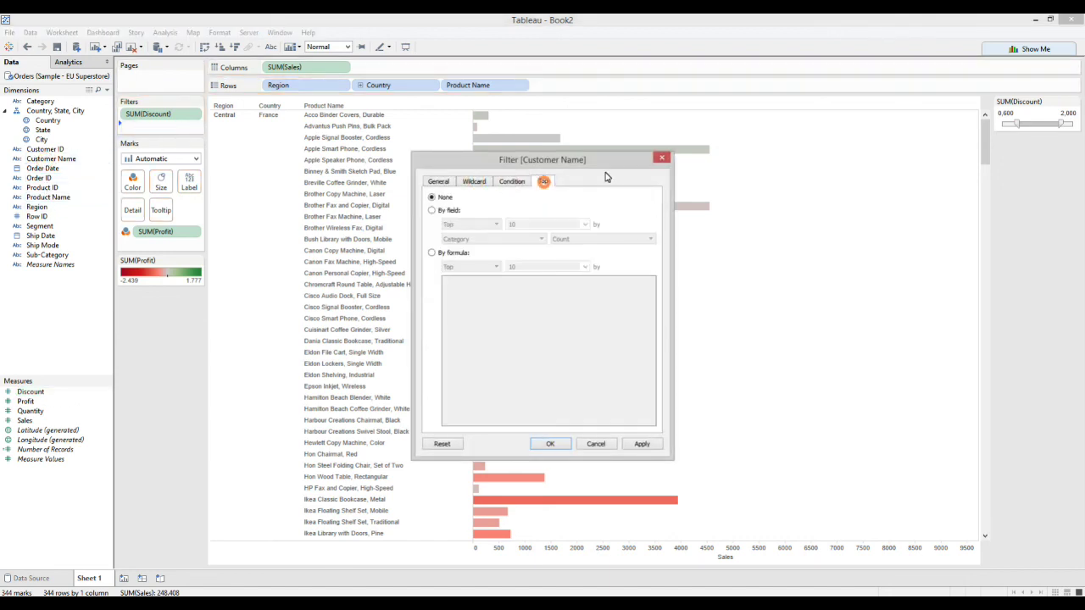
left_click(661, 159)
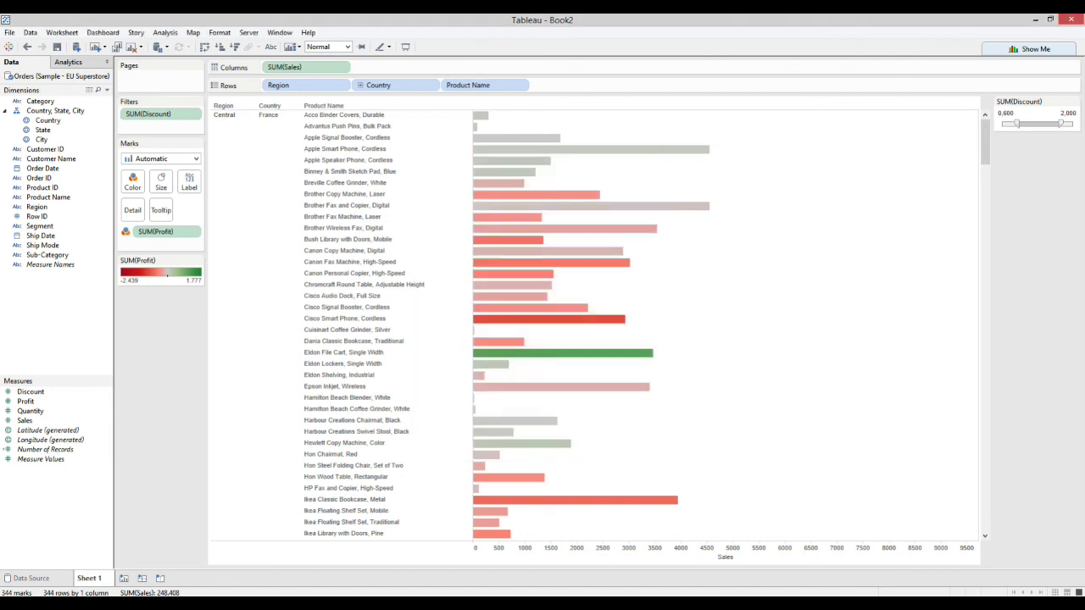